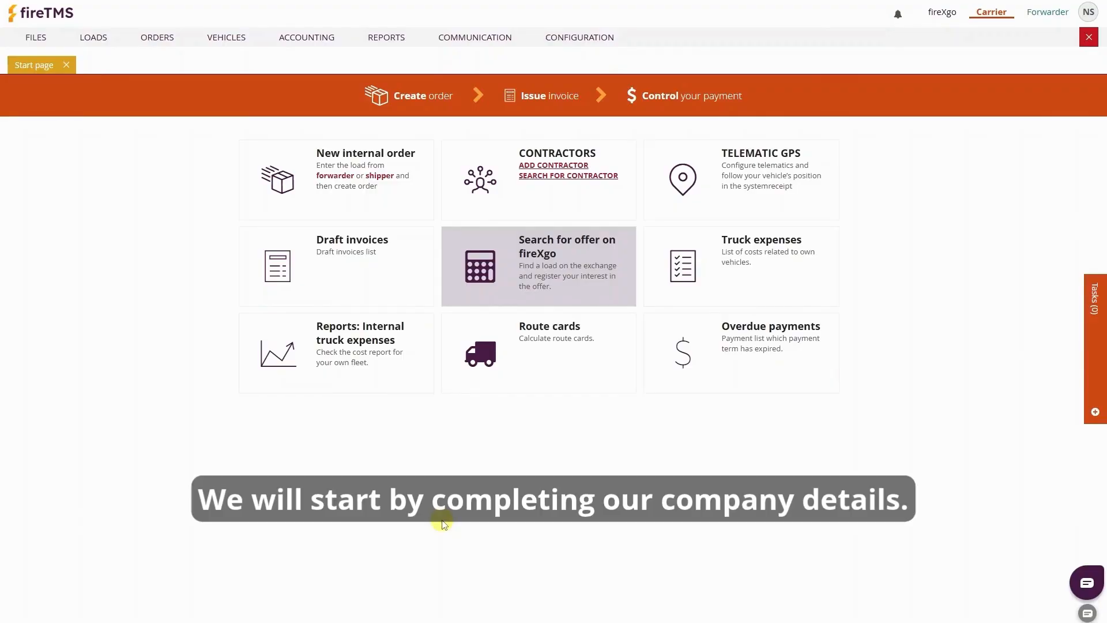
Open the Main department branch for editing from the CONFIGURATION > Branches list
left_click(581, 37)
left_click(601, 141)
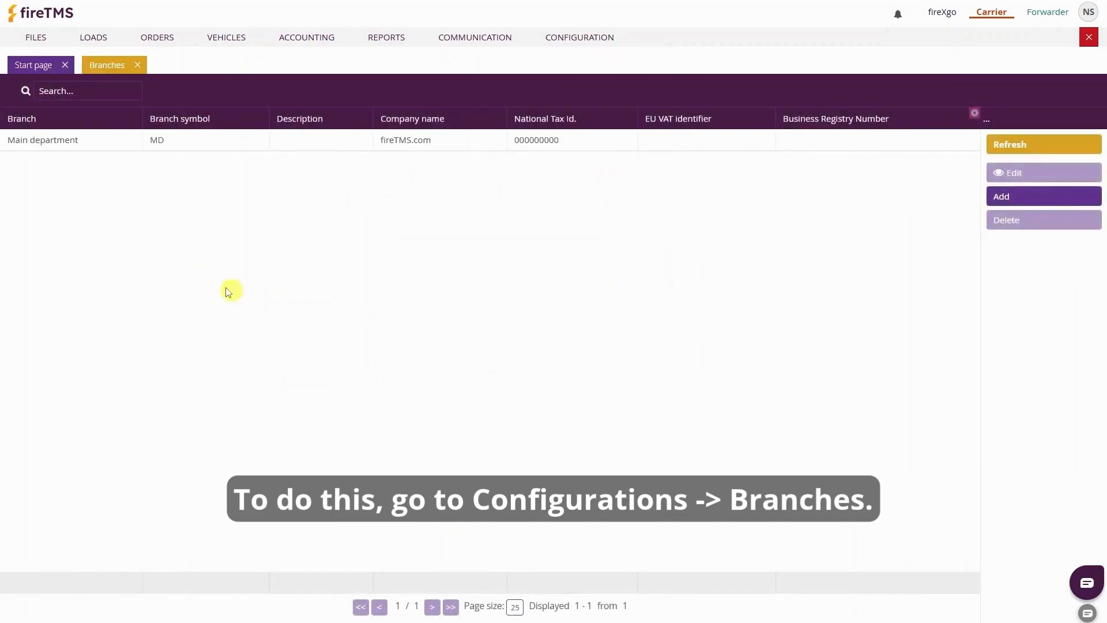
left_click(67, 141)
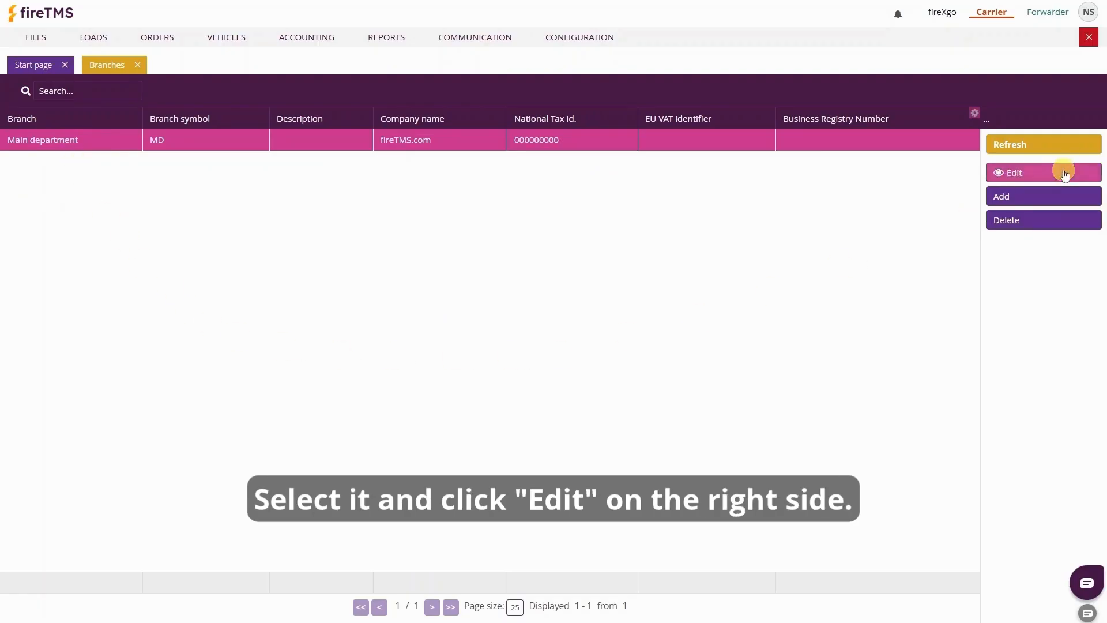
left_click(1063, 172)
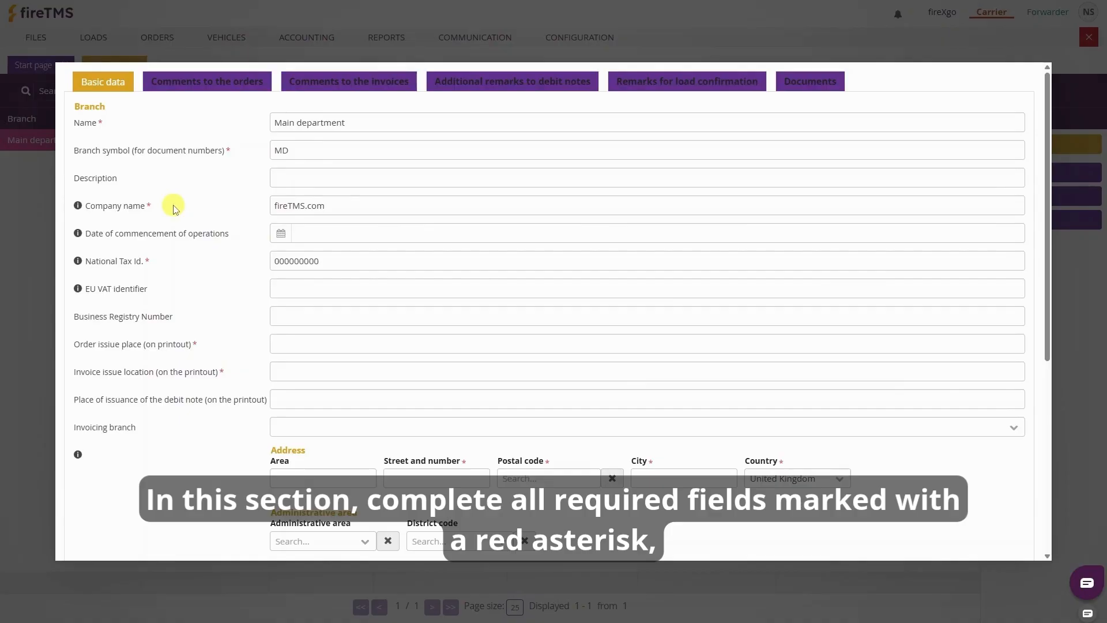
double_click(311, 261)
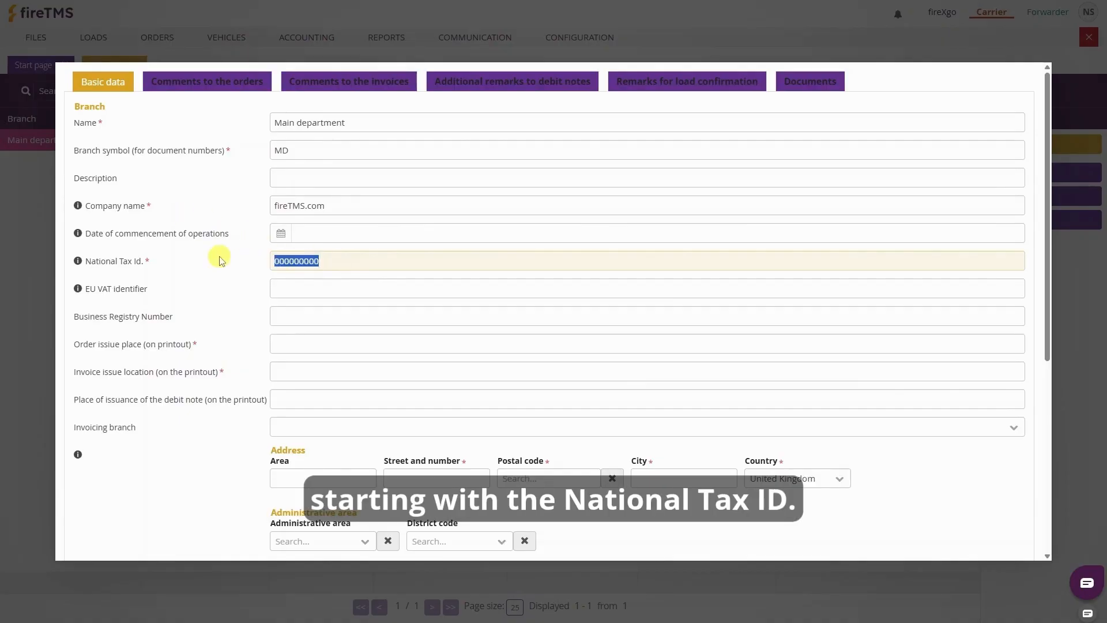
left_click(289, 287)
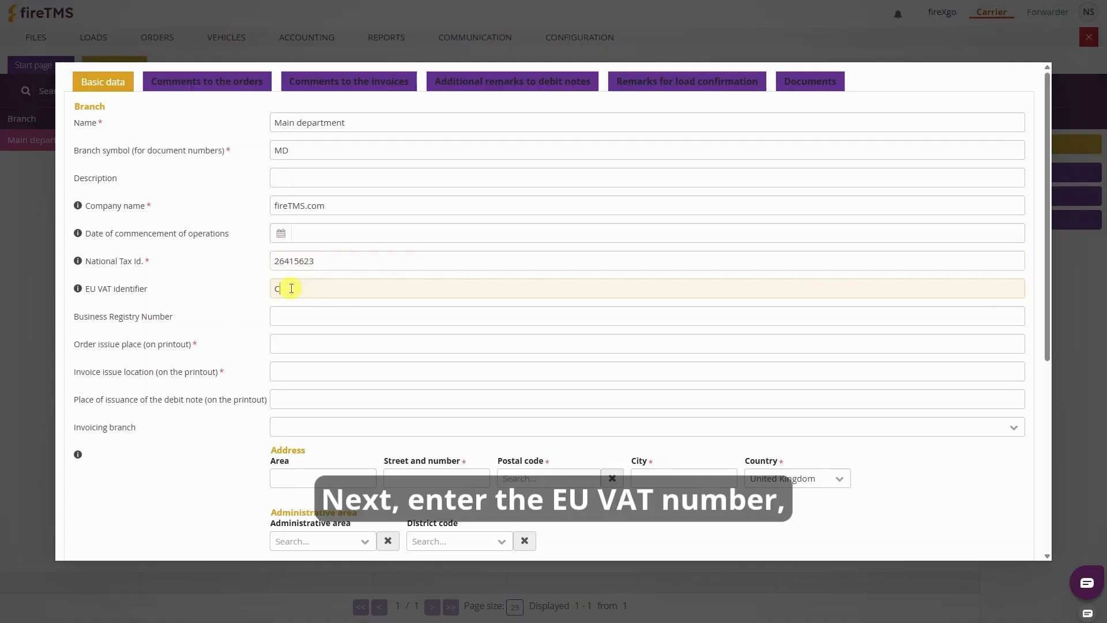
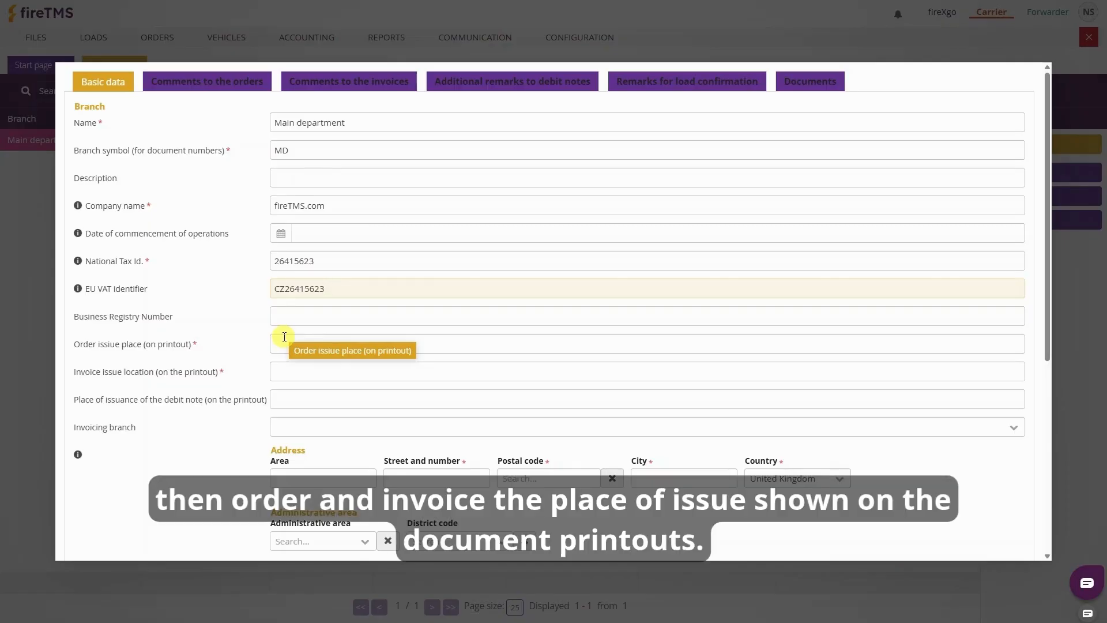
Set Praha as both the order issue place and the invoice issue place
left_click(294, 346)
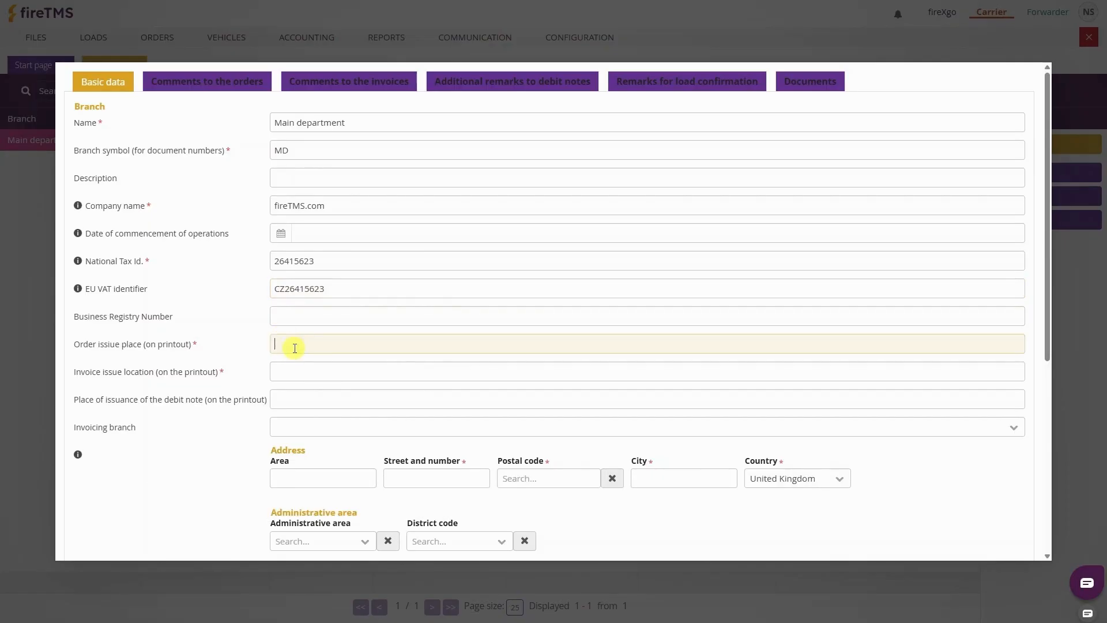
type("Praha")
key("Tab")
type("Pra")
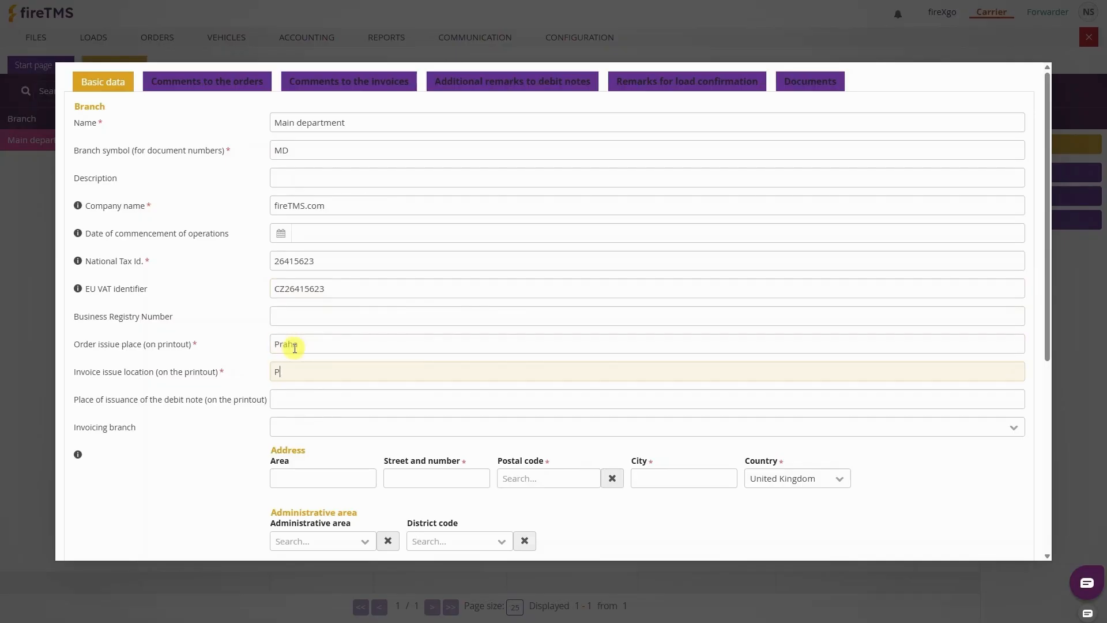
type("ha")
scroll(415, 410, "down", 2)
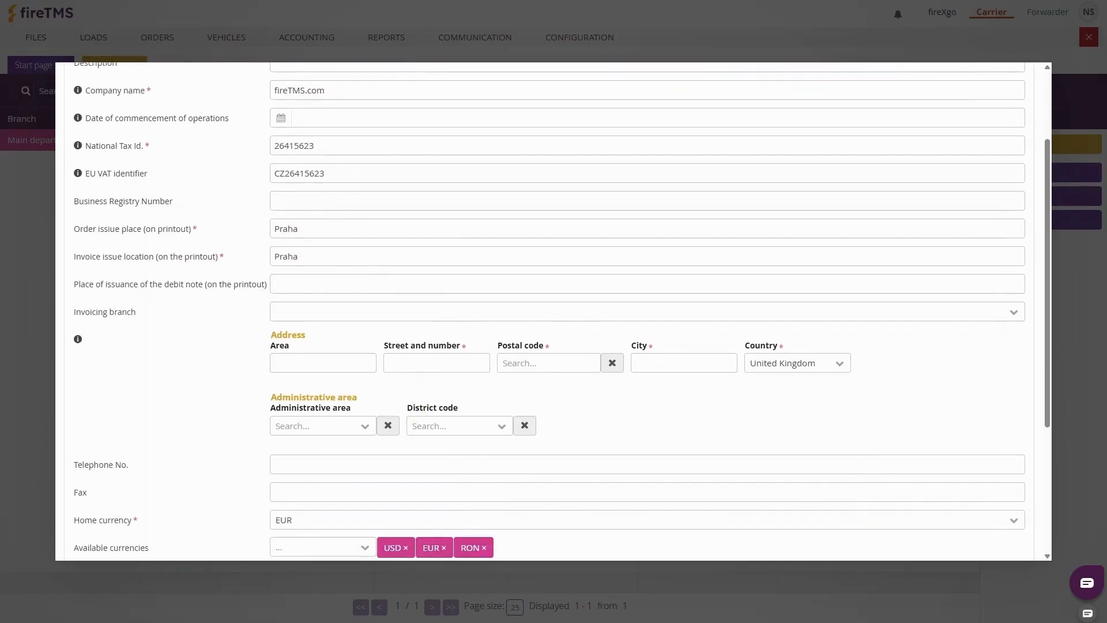
Paste the street and number, and pick postal code CZ14000 (Praha) to fill city and country
left_click(419, 363)
left_click(529, 359)
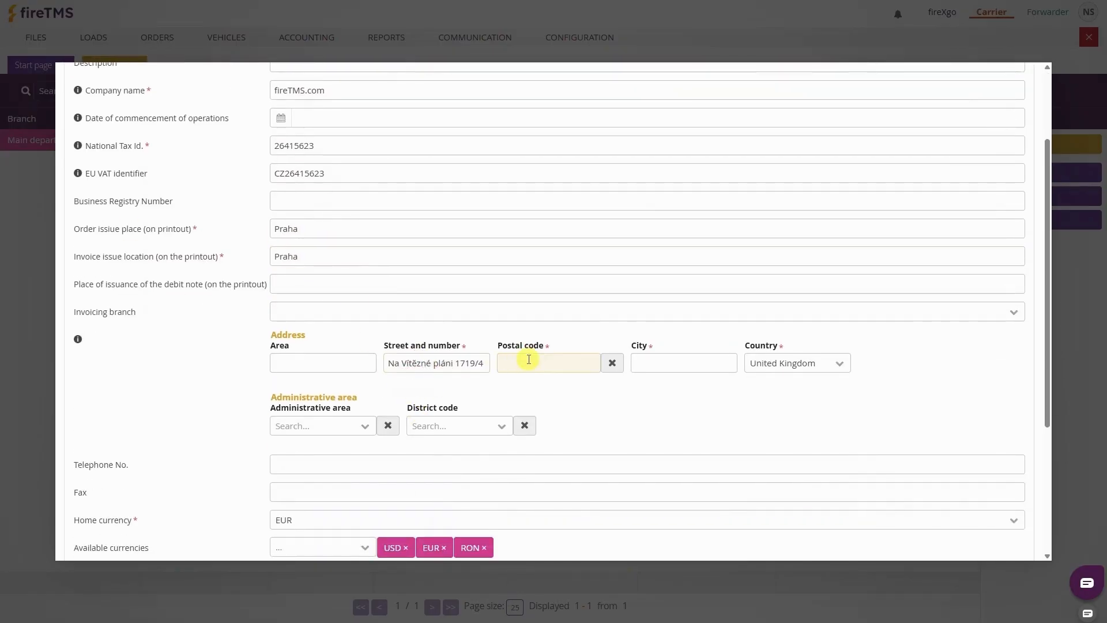
type("cz140")
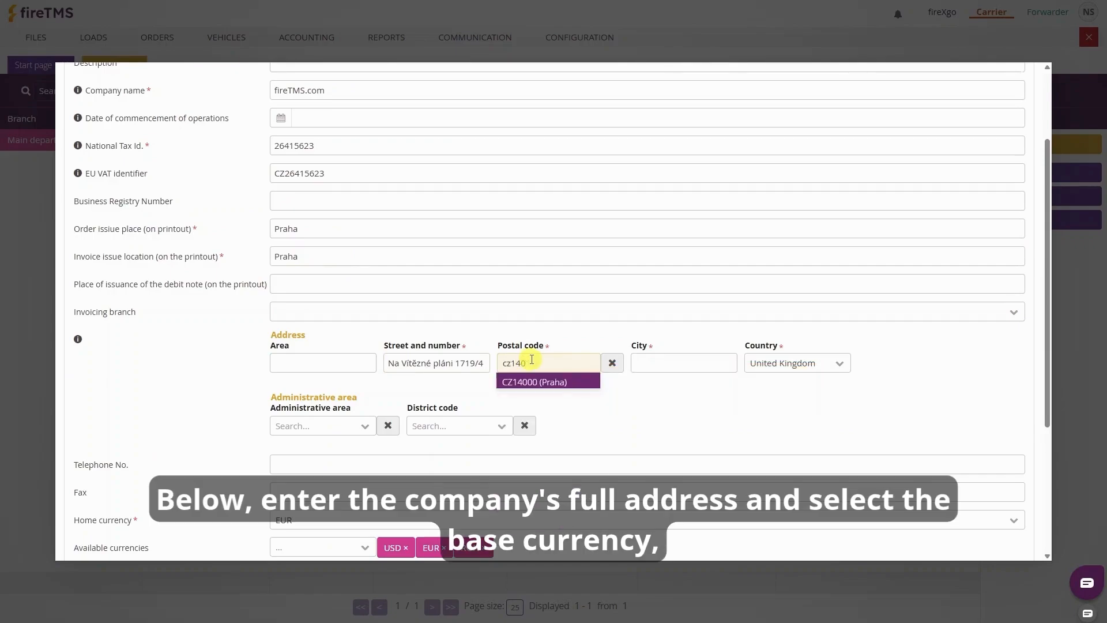
left_click(524, 381)
Replace RON with CZK in the branch's available currencies
scroll(507, 346, "down", 2)
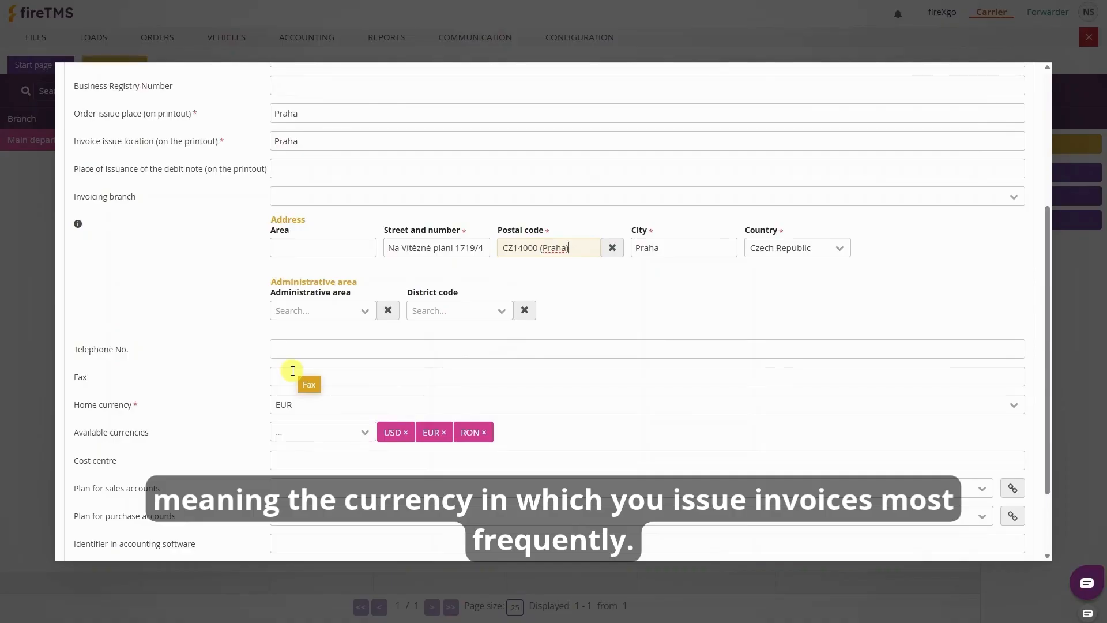
scroll(358, 364, "down", 1)
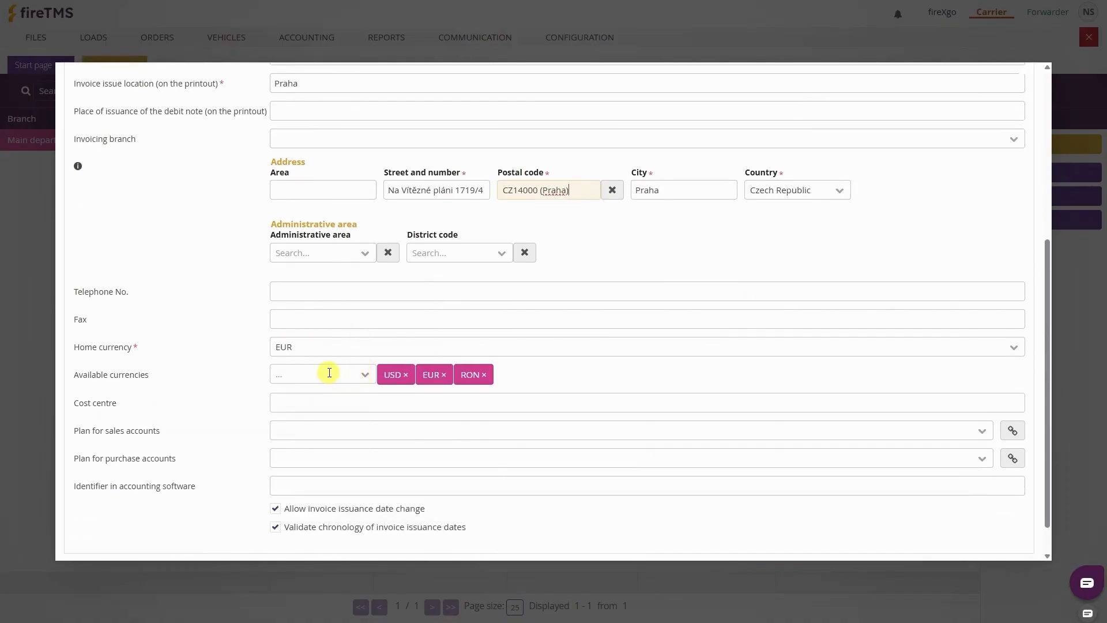
left_click(485, 375)
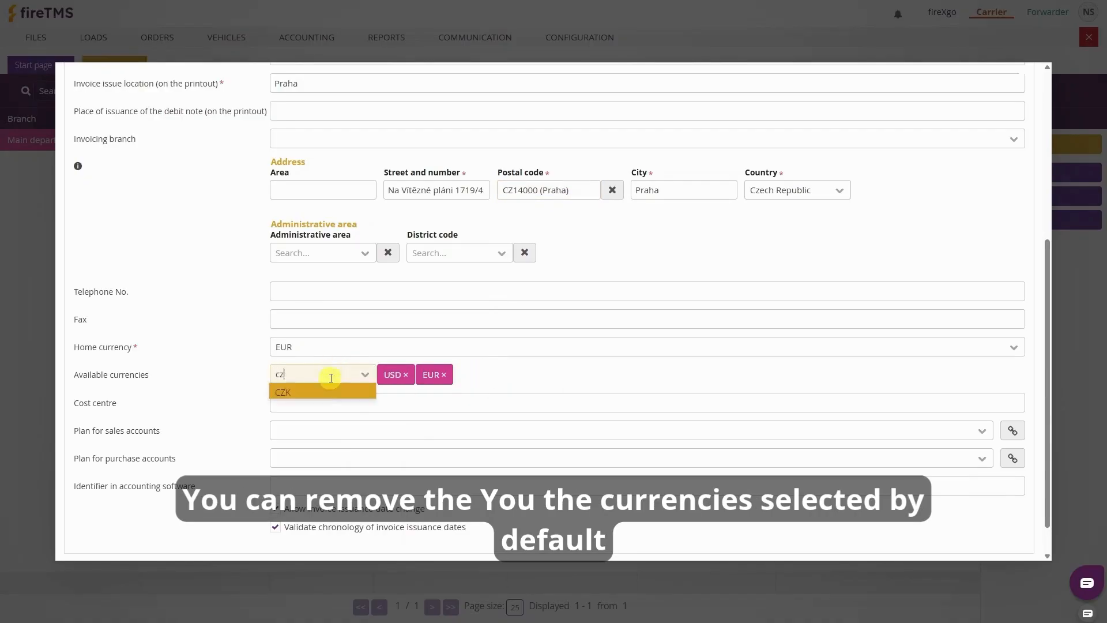
left_click(321, 387)
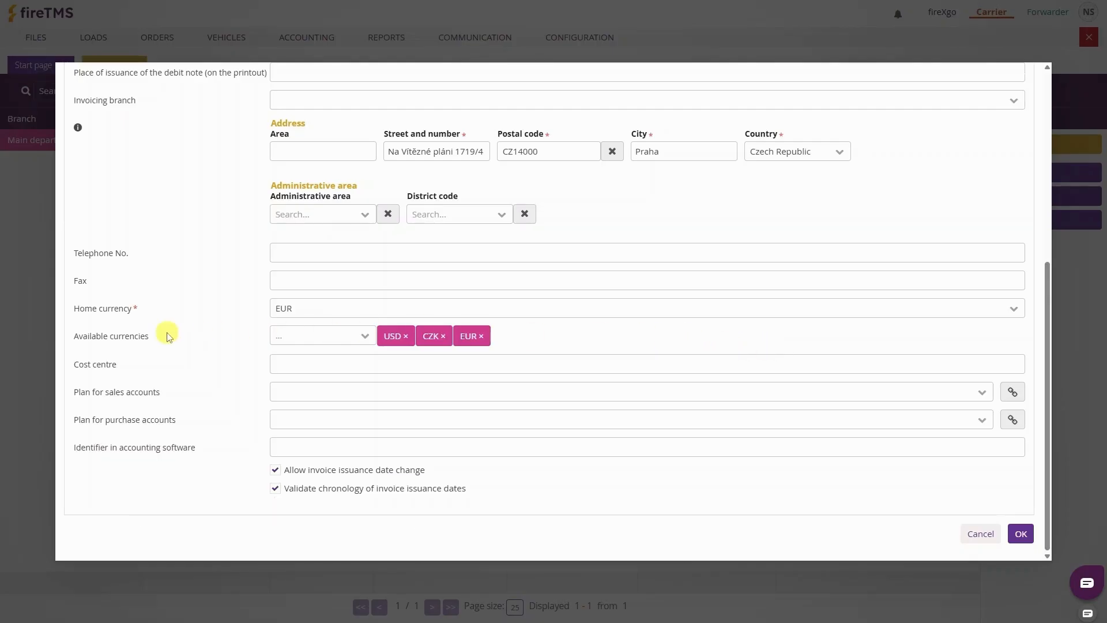
scroll(167, 336, "up", 6)
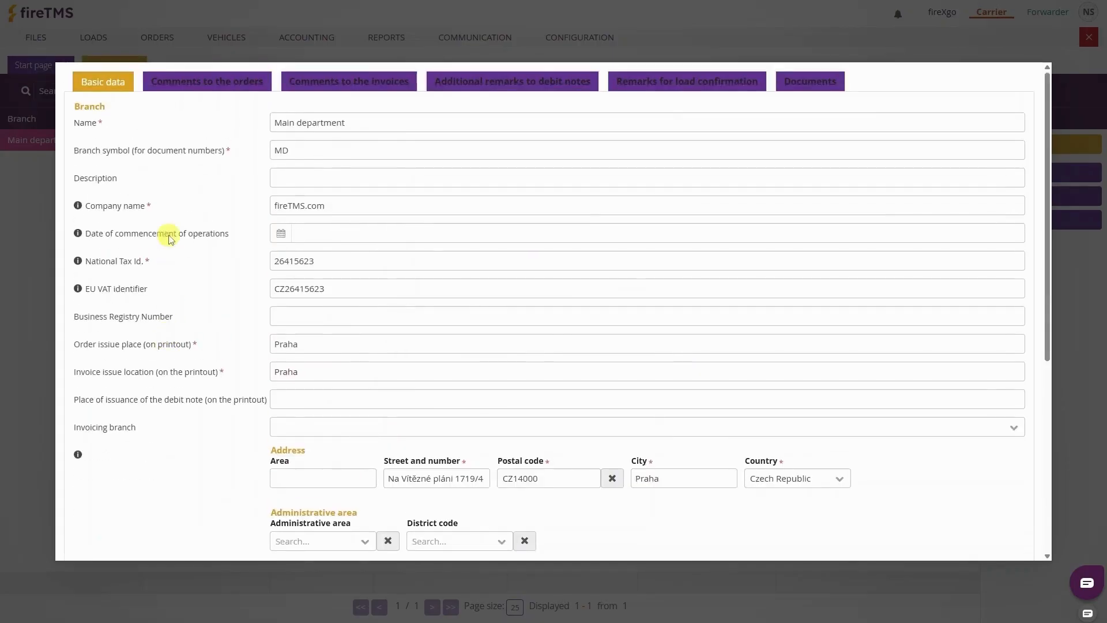
Add an English comment to the orders containing the pasted order terms and conditions
left_click(207, 81)
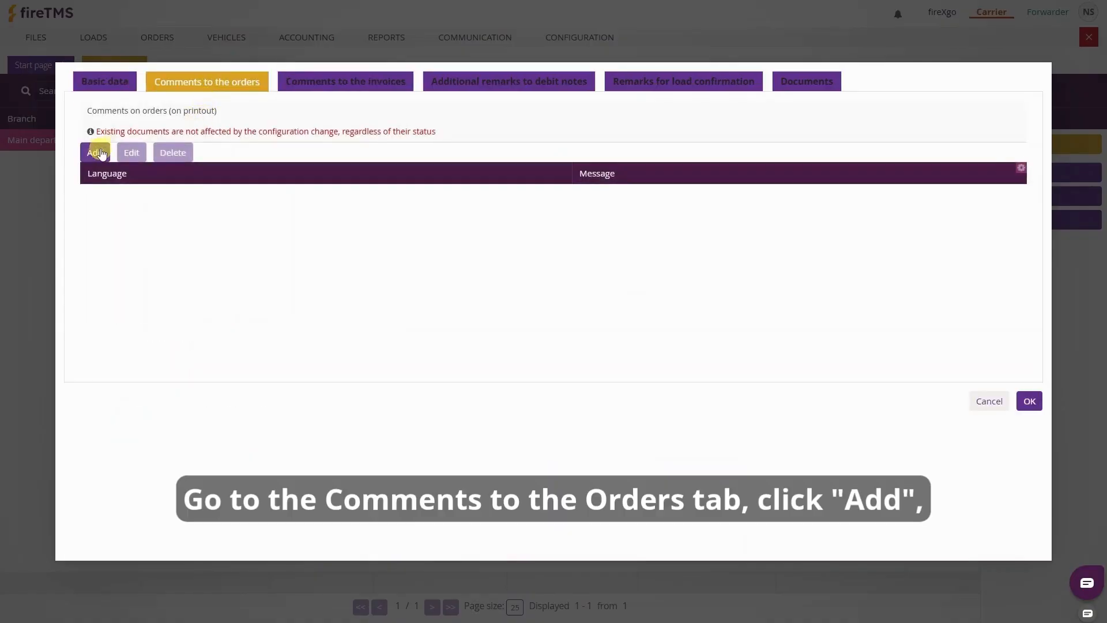
left_click(95, 153)
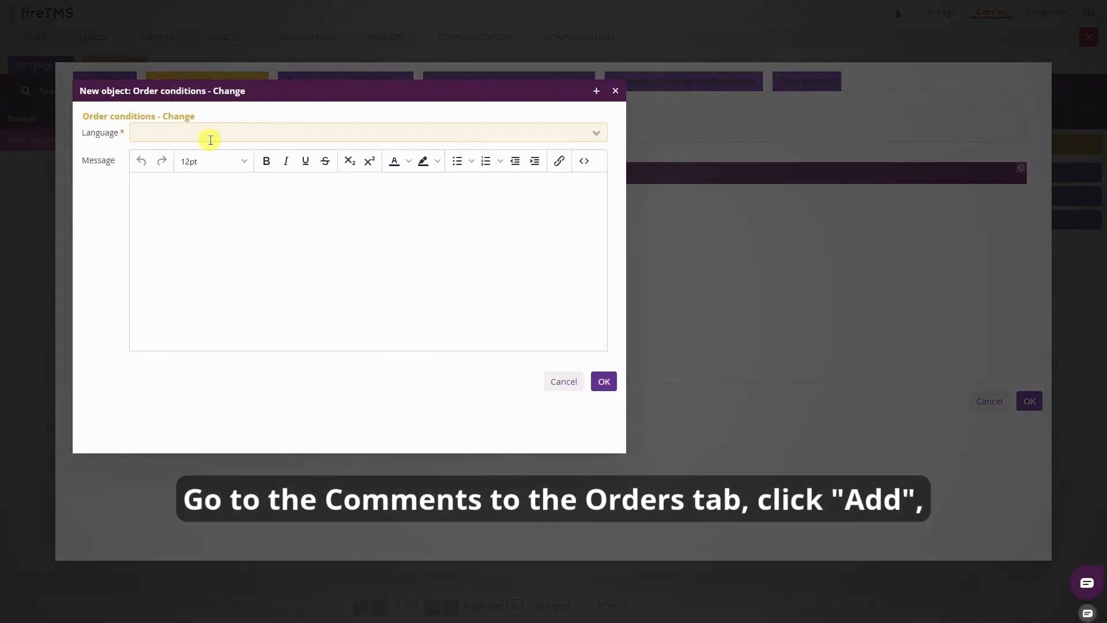
type("eg")
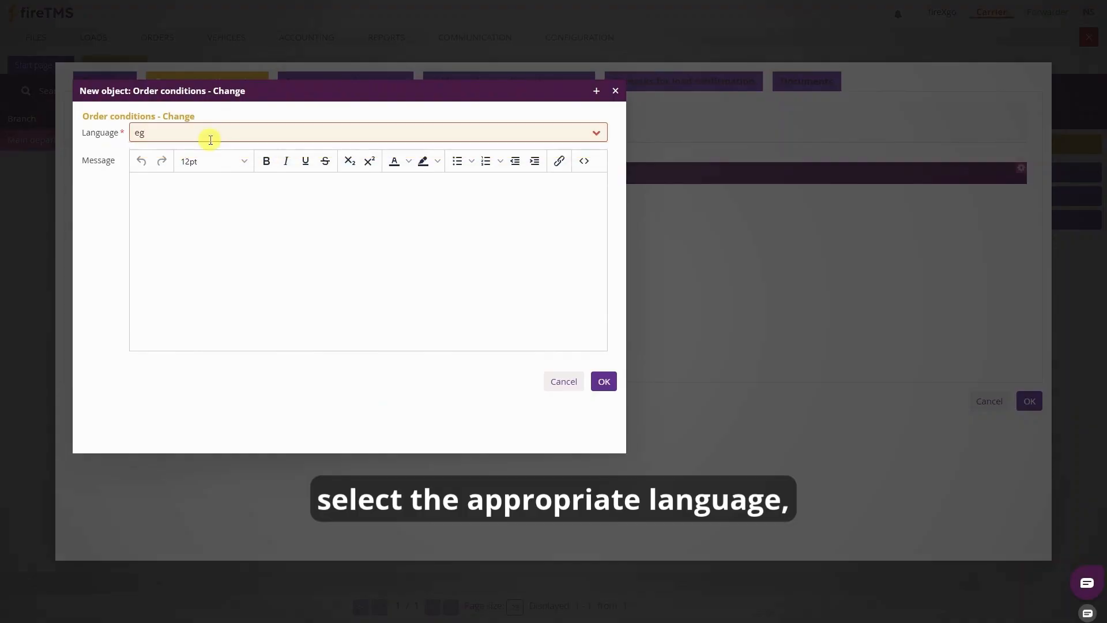
key("BackSpace")
type("ng")
key("Return")
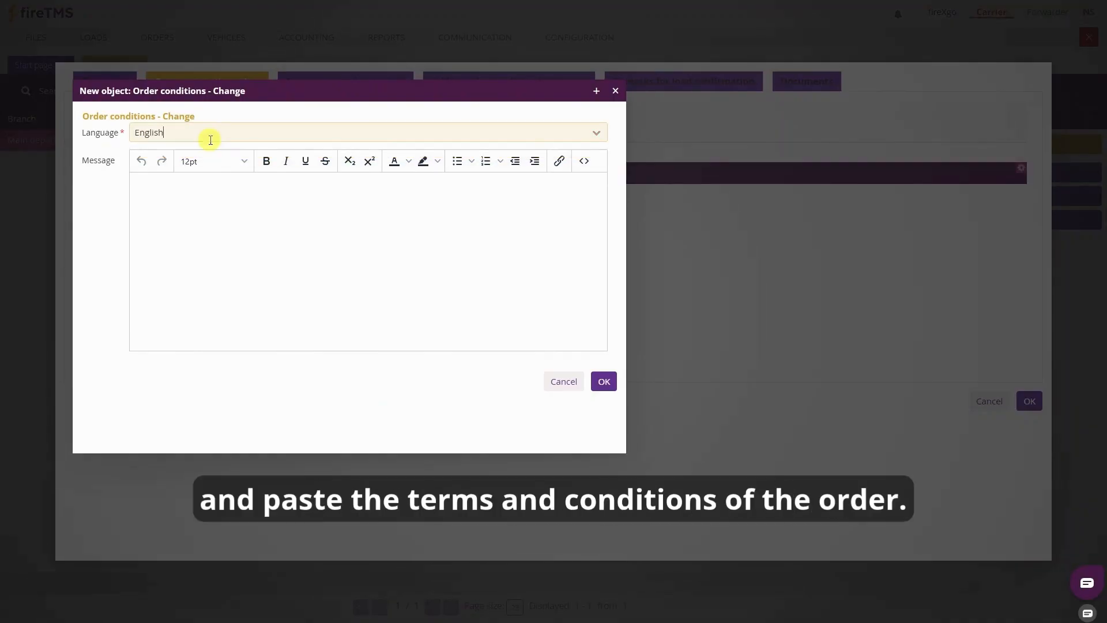
left_click(193, 224)
key("ctrl+v")
scroll(204, 230, "up", 10)
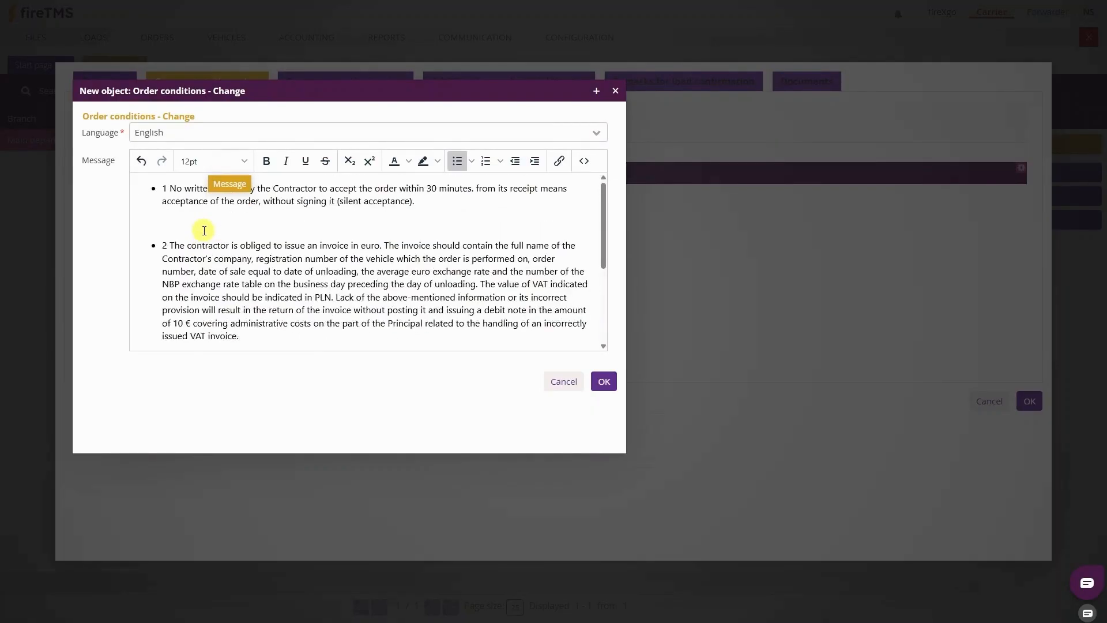
left_click(606, 382)
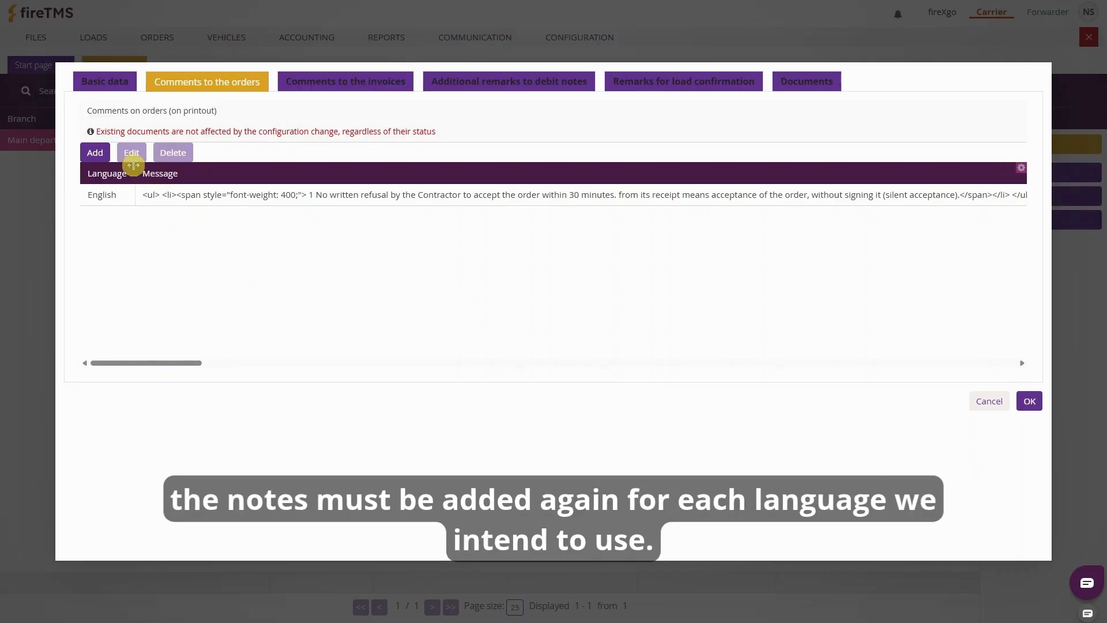
left_click(95, 152)
Discard the extra order comment and review the invoice, debit note and load confirmation remarks
left_click(583, 134)
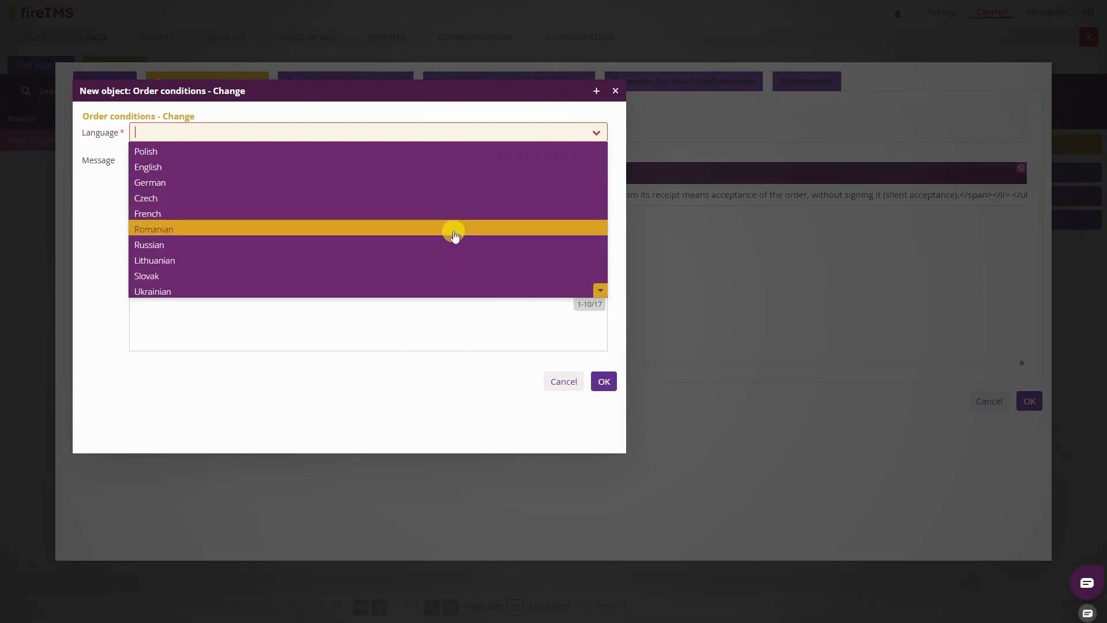
left_click(562, 383)
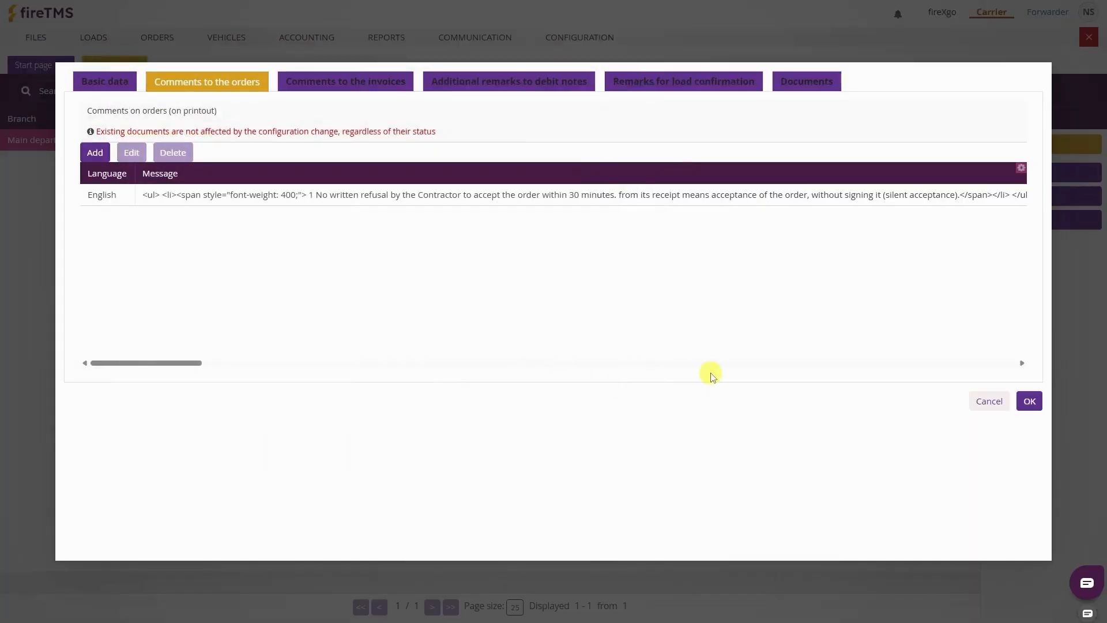
left_click(357, 85)
left_click(518, 88)
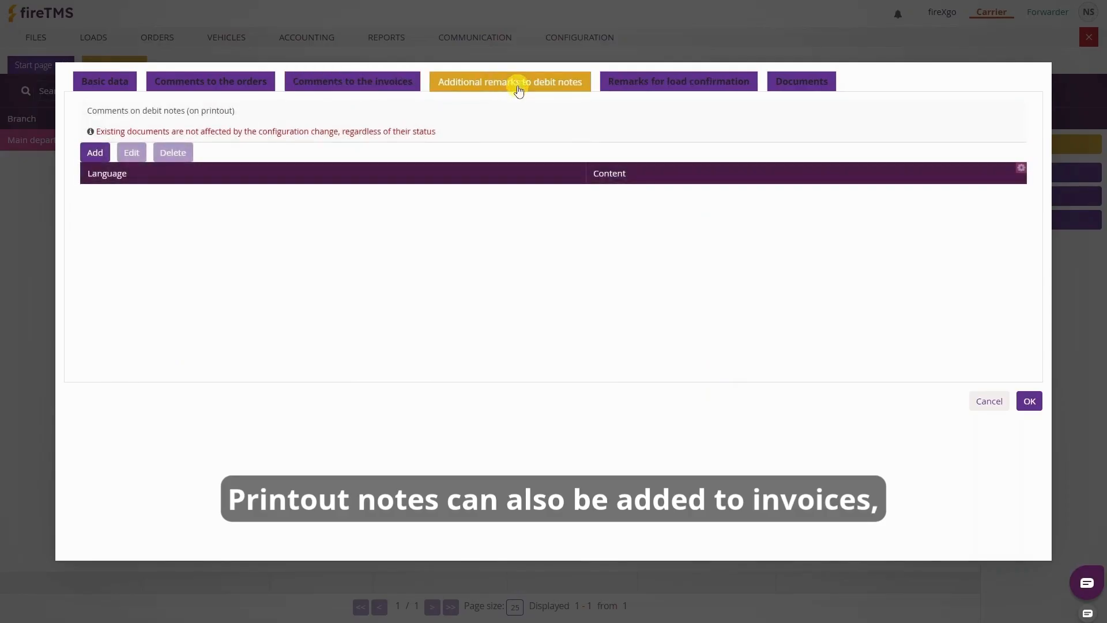
left_click(630, 81)
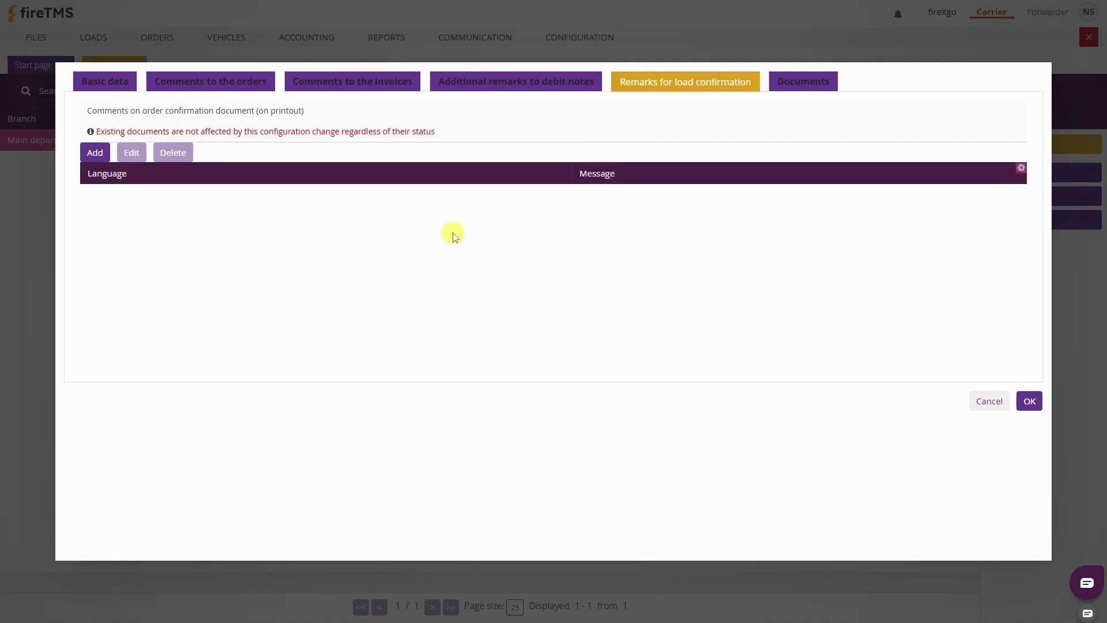
Return to Basic data and confirm the Main department branch settings with OK
left_click(118, 86)
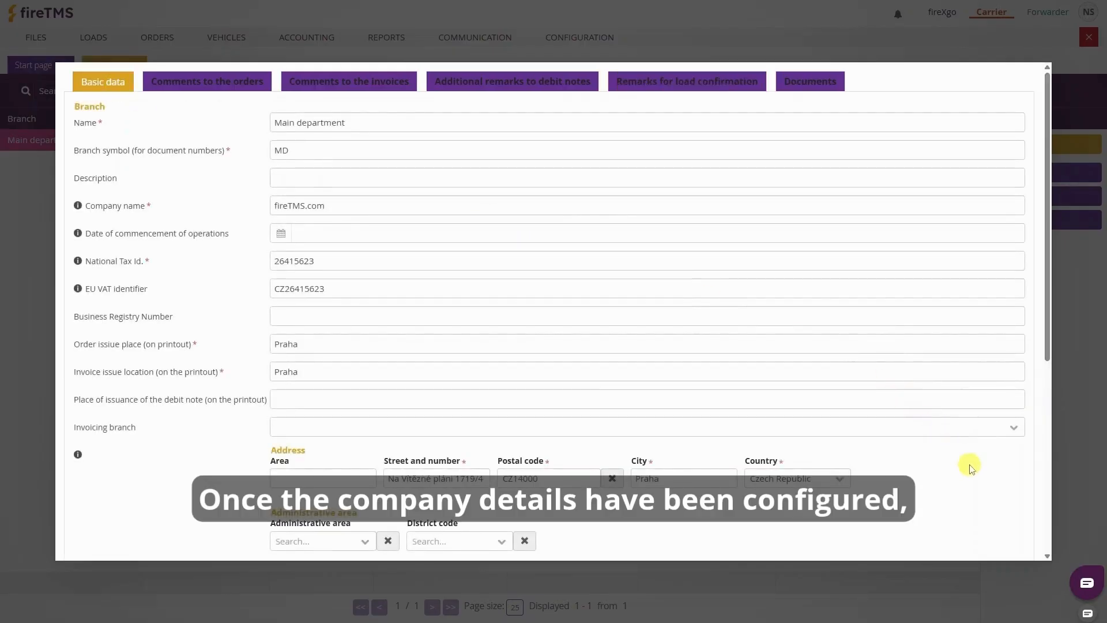
scroll(1026, 536, "down", 6)
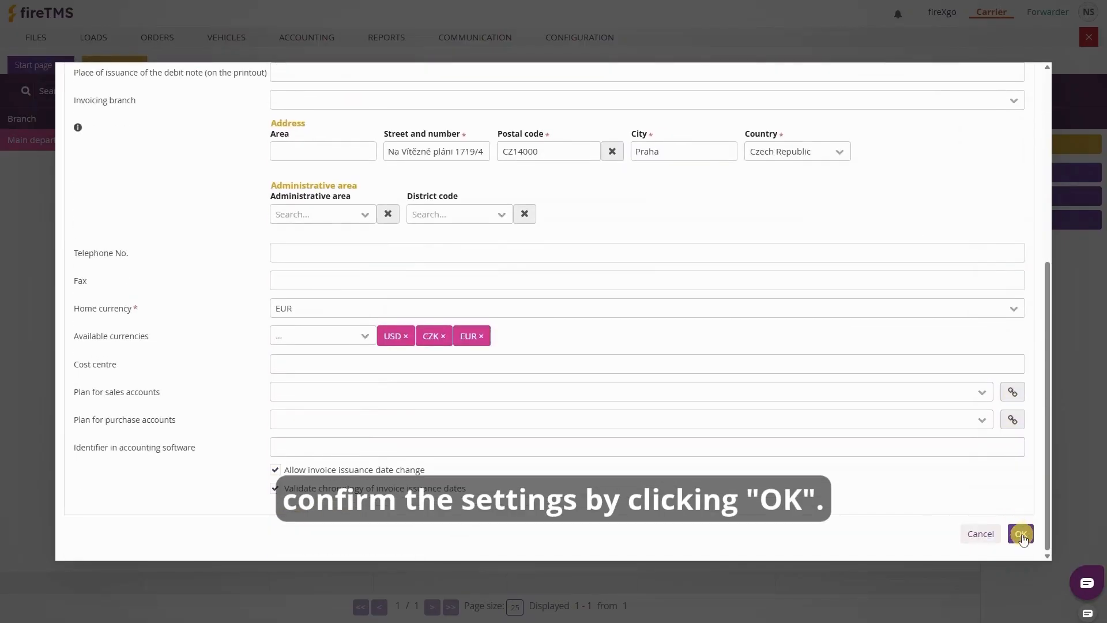
left_click(1021, 534)
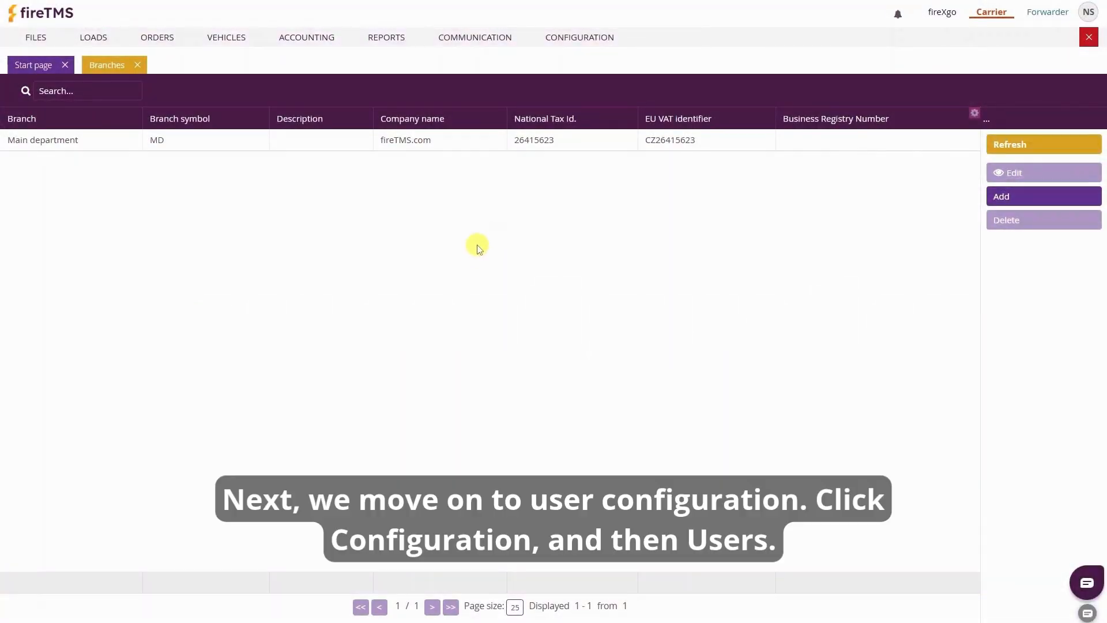
Open the existing user account for editing from Configuration > Users
left_click(586, 39)
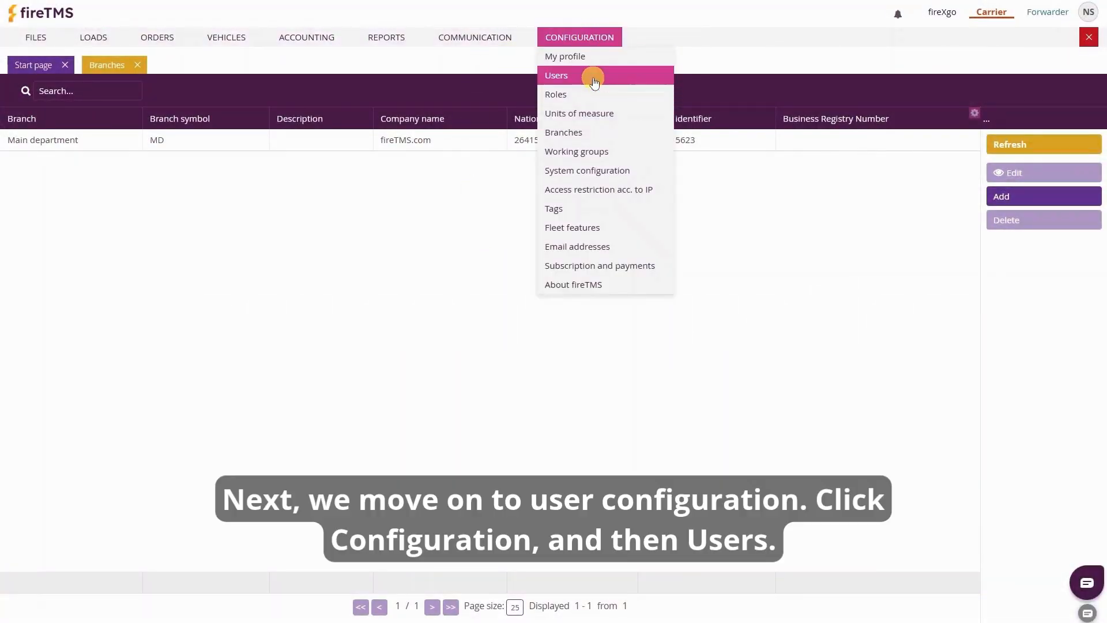
left_click(592, 74)
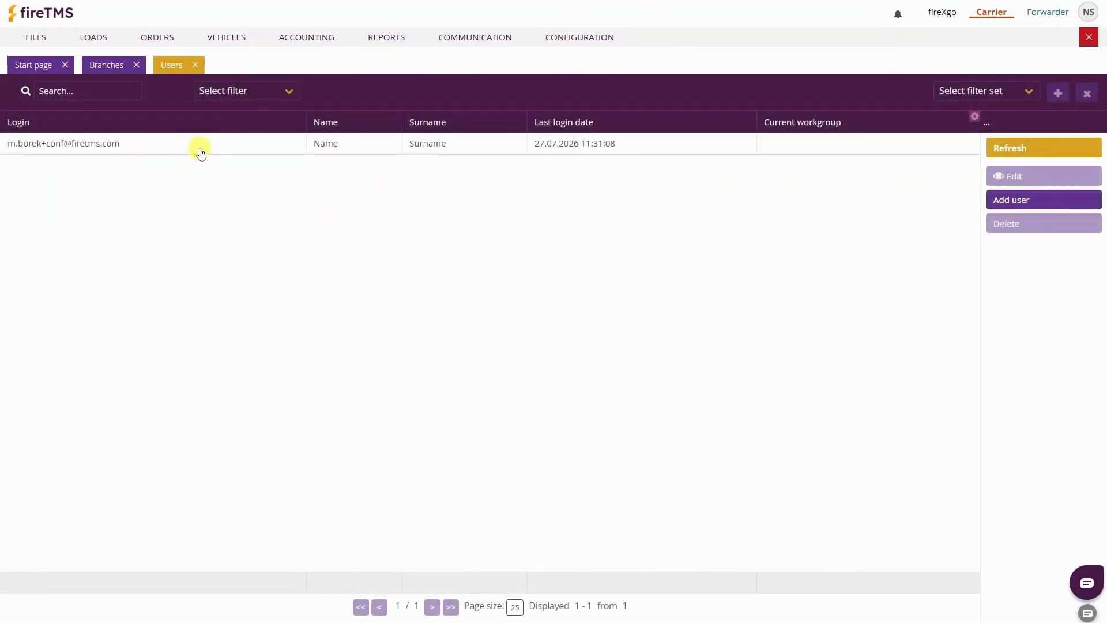
left_click(201, 151)
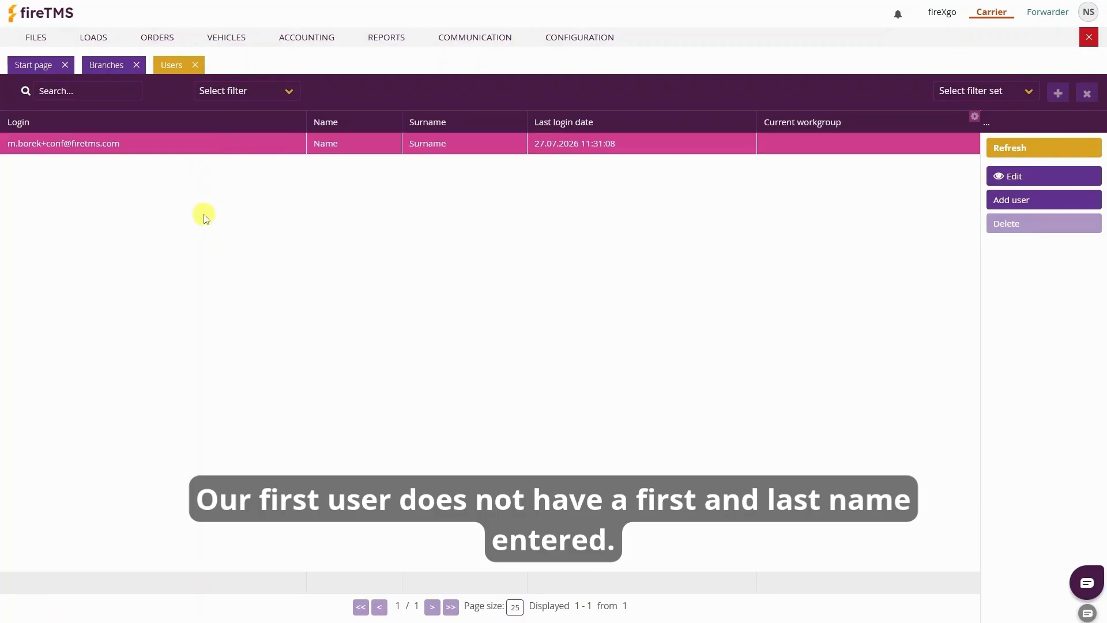
left_click(1010, 179)
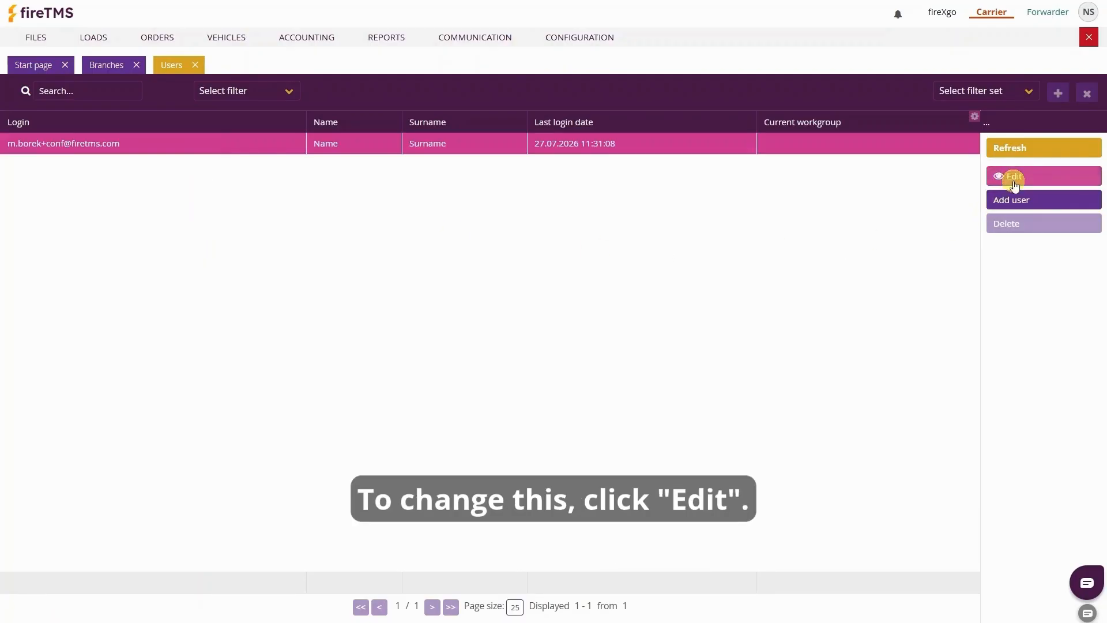
Replace the placeholder name with the user's real first name, surname and matching initials symbol
double_click(332, 172)
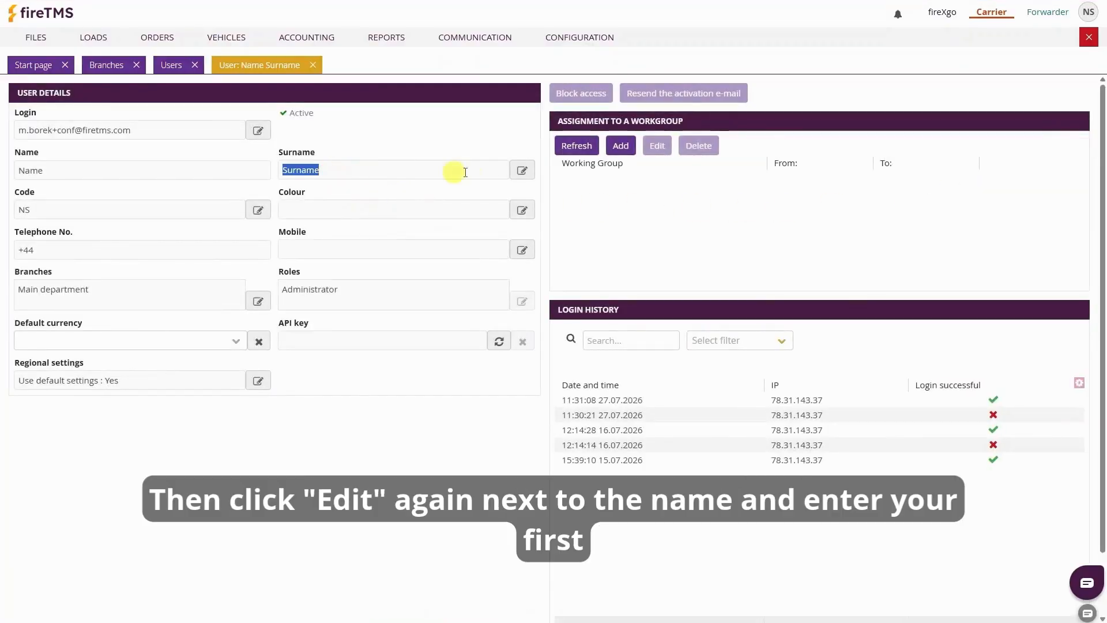
left_click(520, 170)
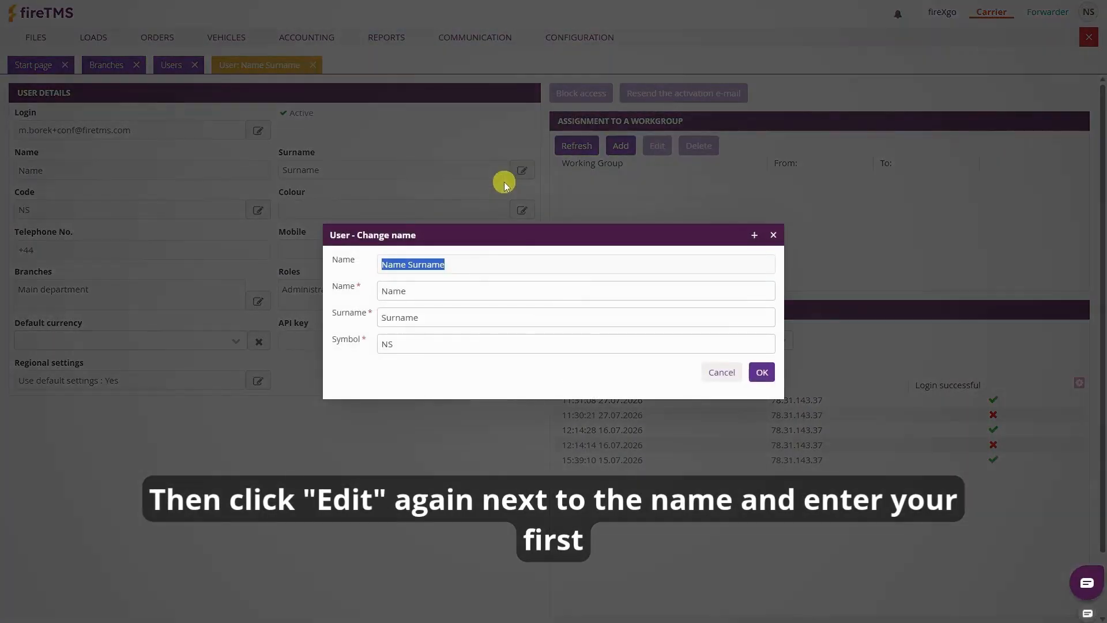
left_click(440, 292)
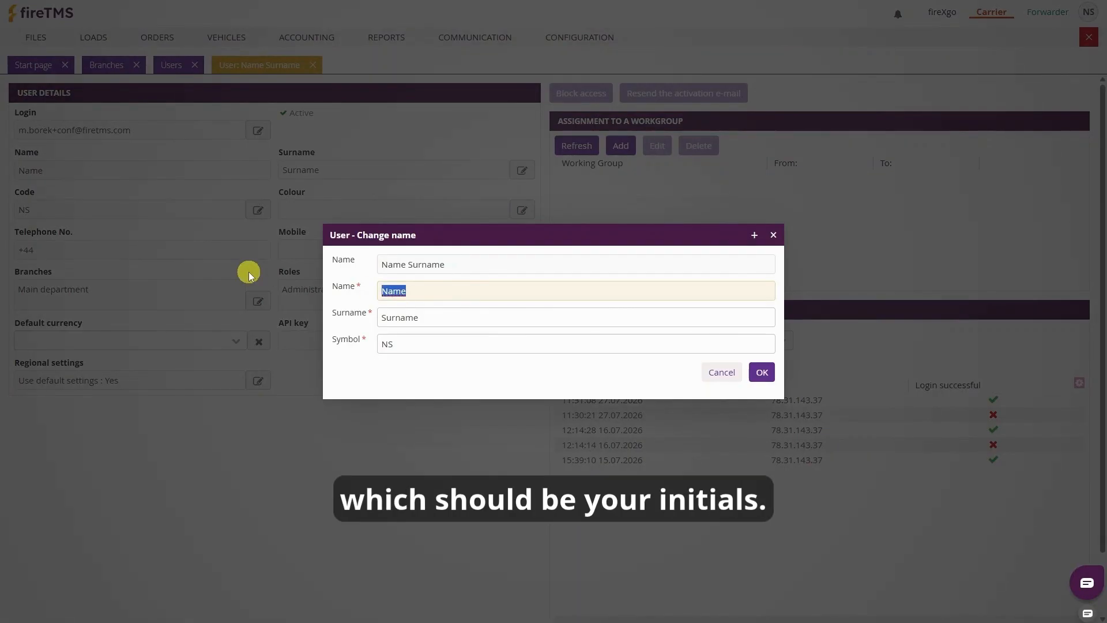
key("Tab")
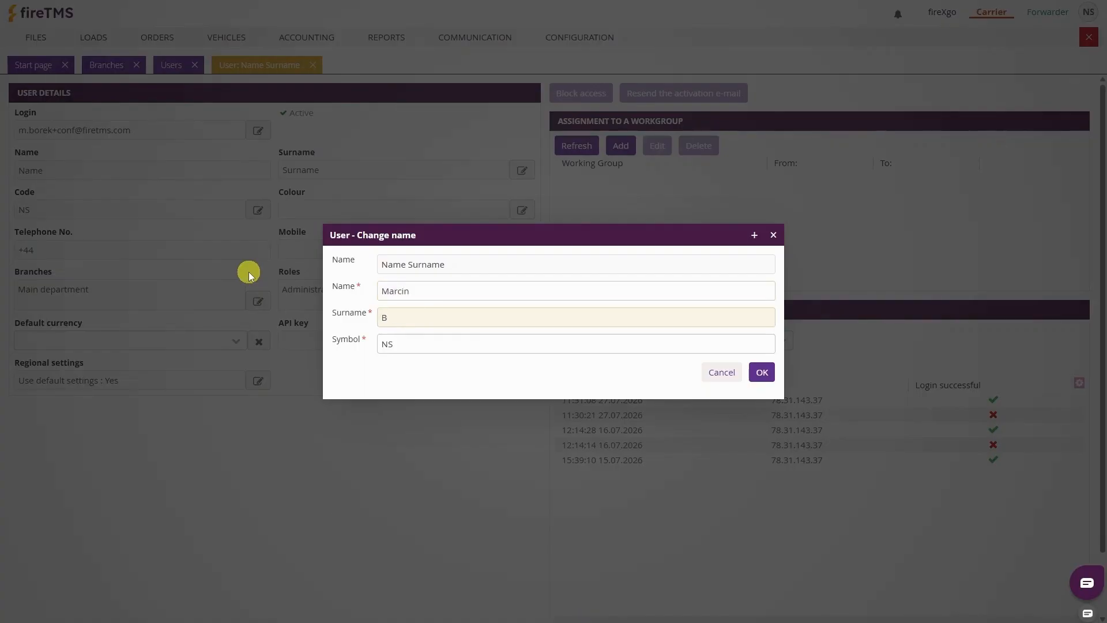
key("Tab")
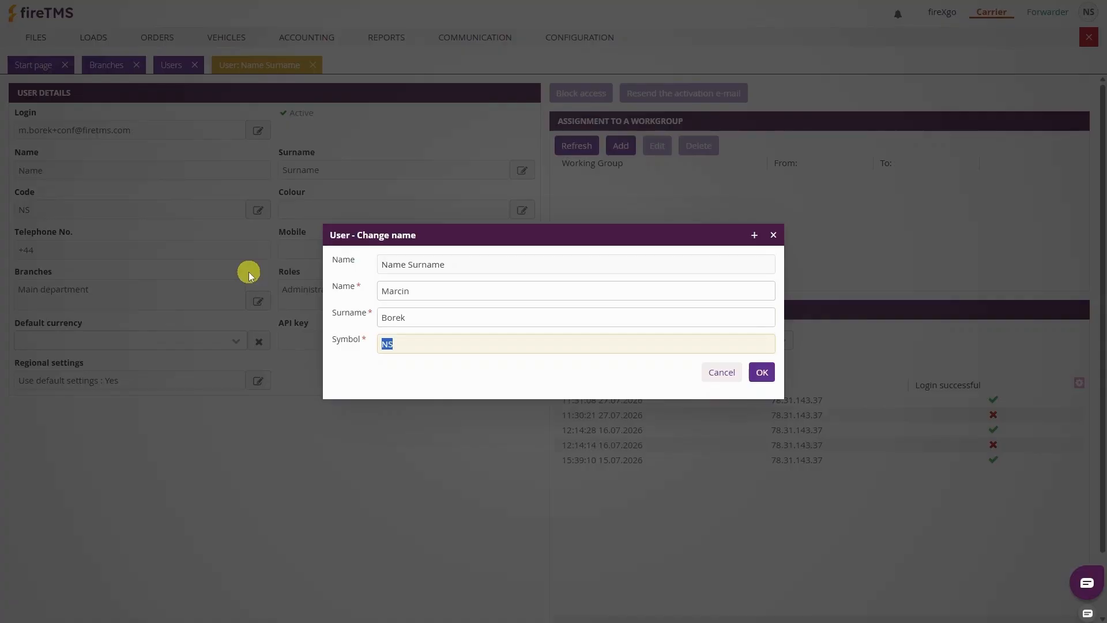
type("MB")
key("Return")
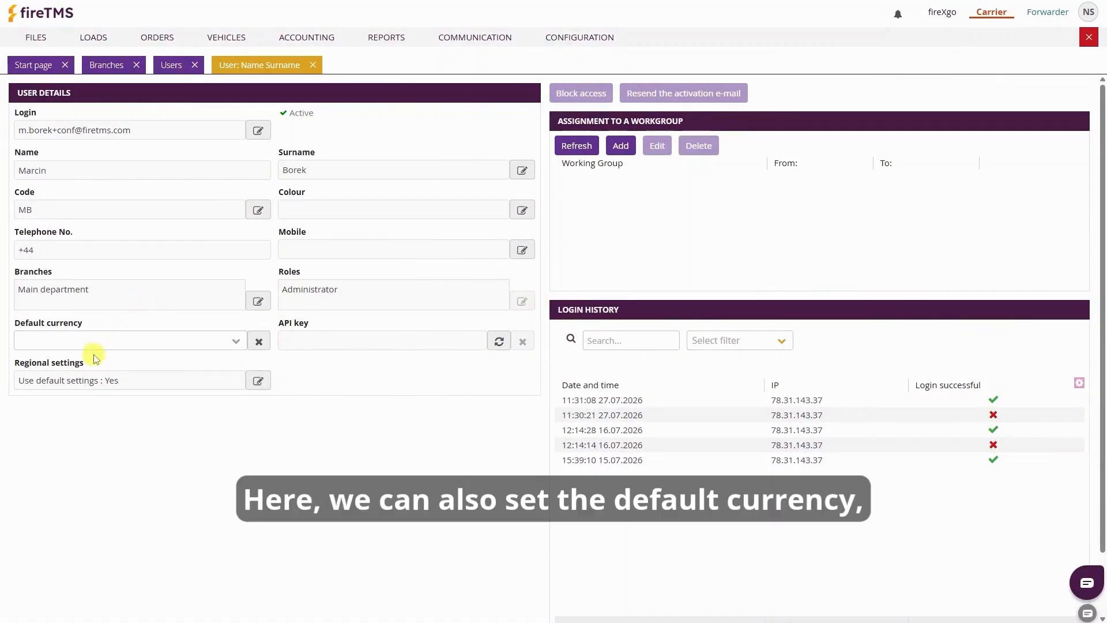
Set the user's default order currency to EUR
left_click(231, 341)
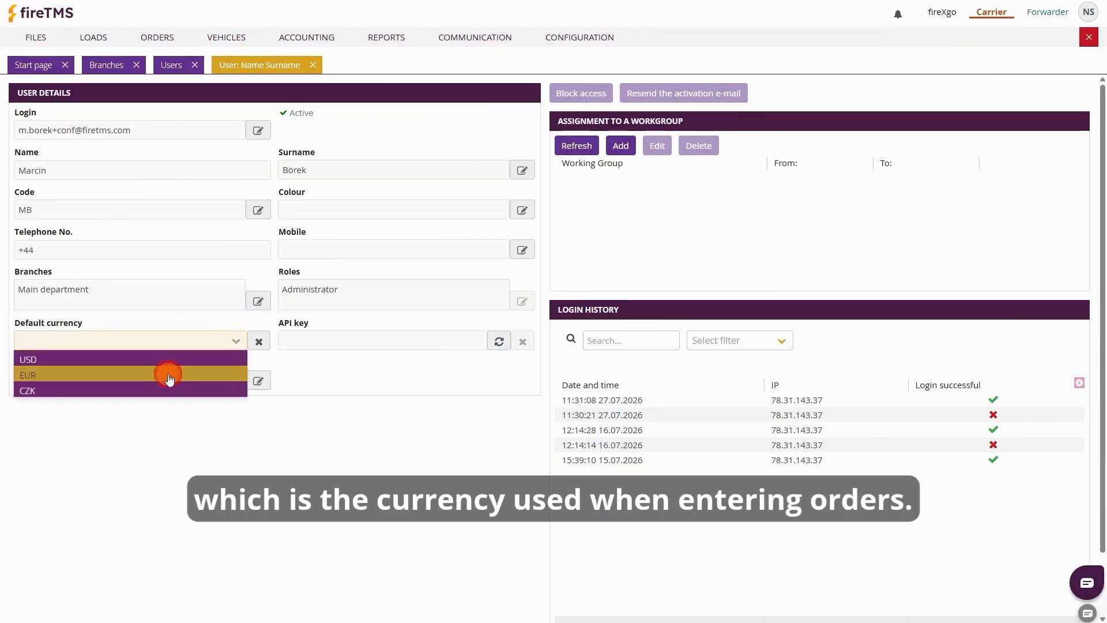
left_click(169, 376)
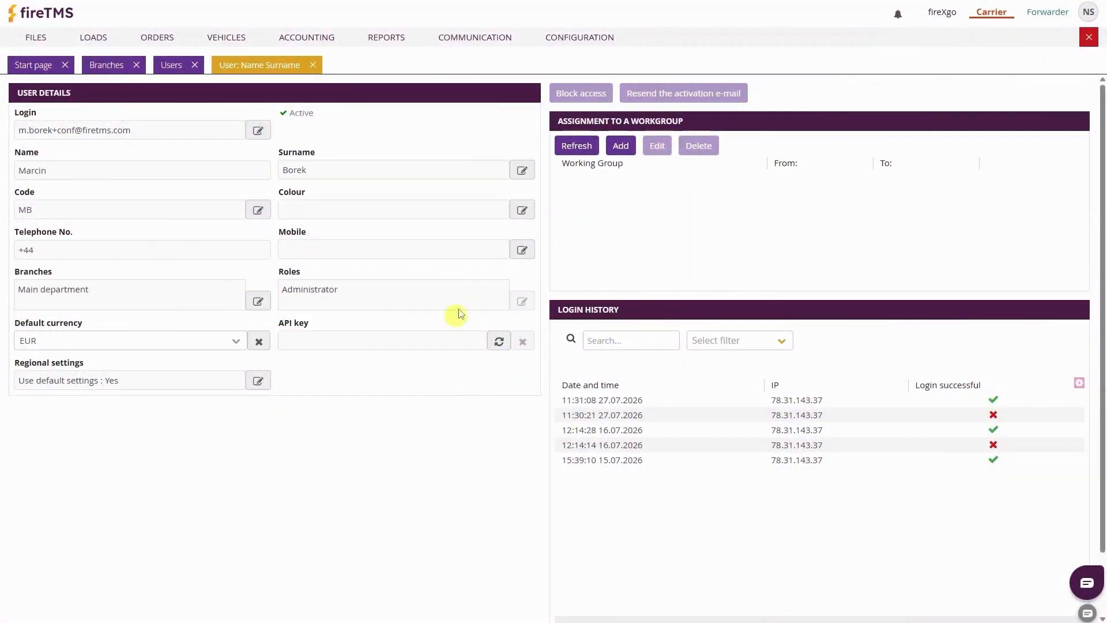
left_click(577, 38)
left_click(592, 77)
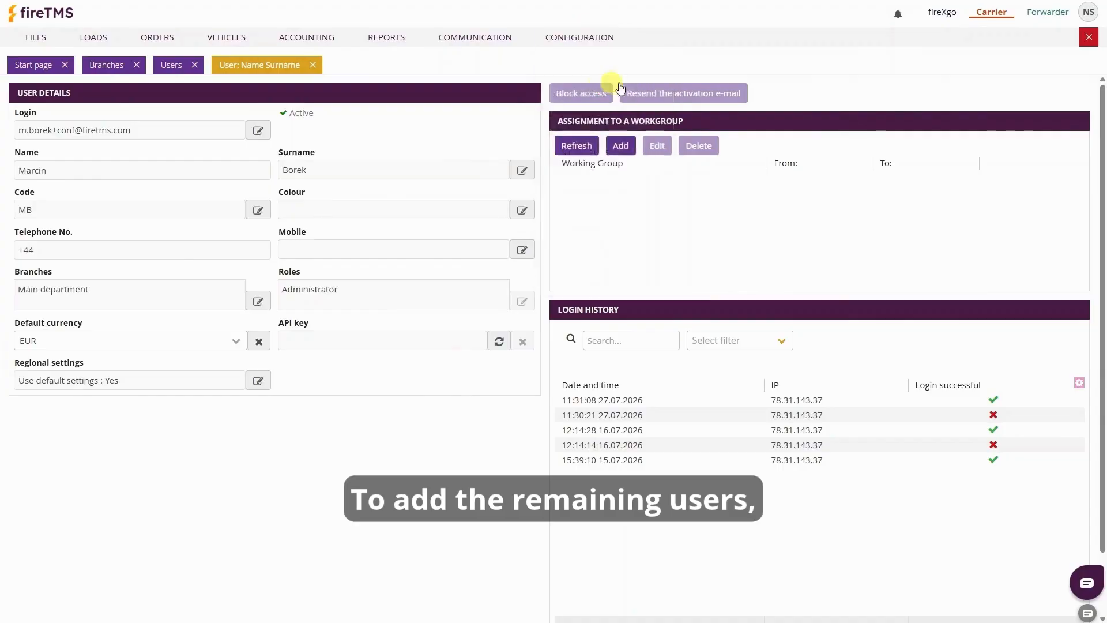
Add a new user, entering their name, surname, e-mail address and initials symbol
left_click(1002, 202)
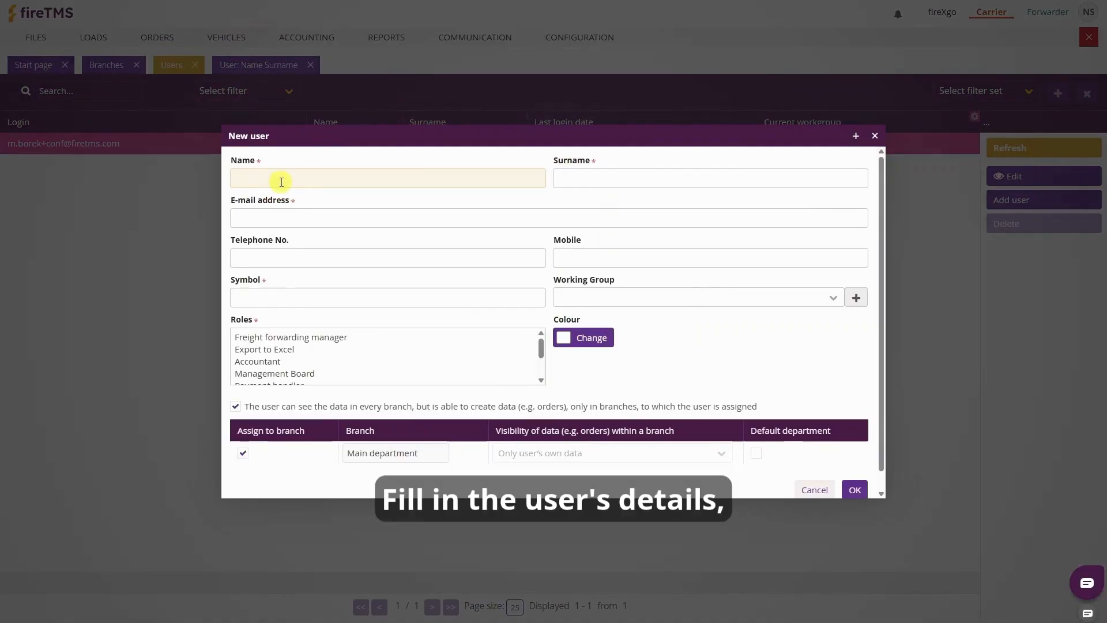
type("Adam")
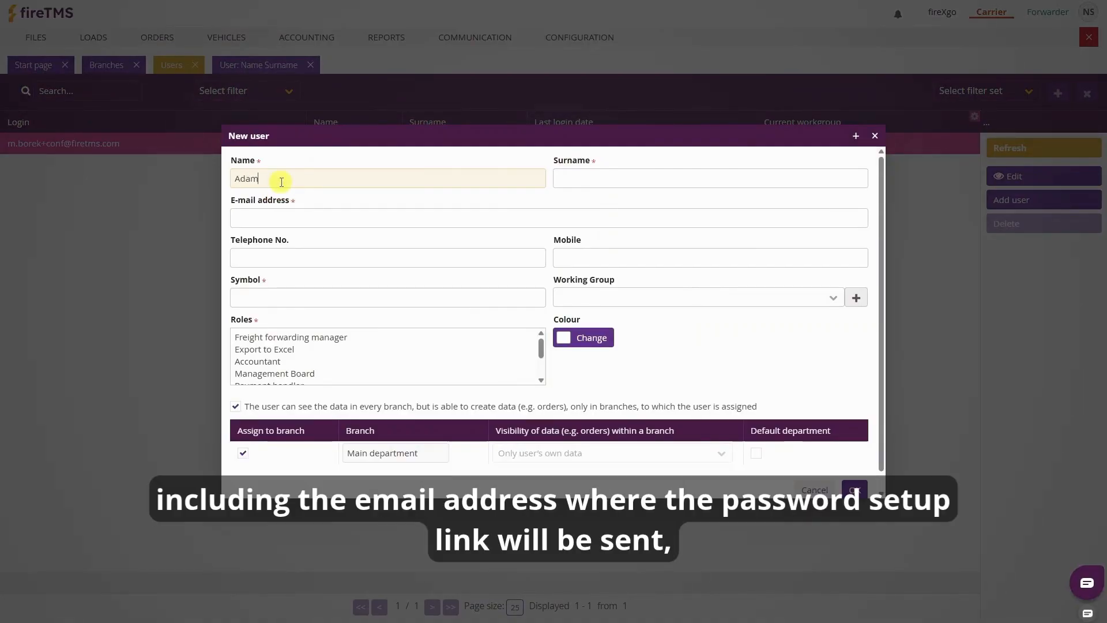
key("Tab")
type("Test")
key("Tab")
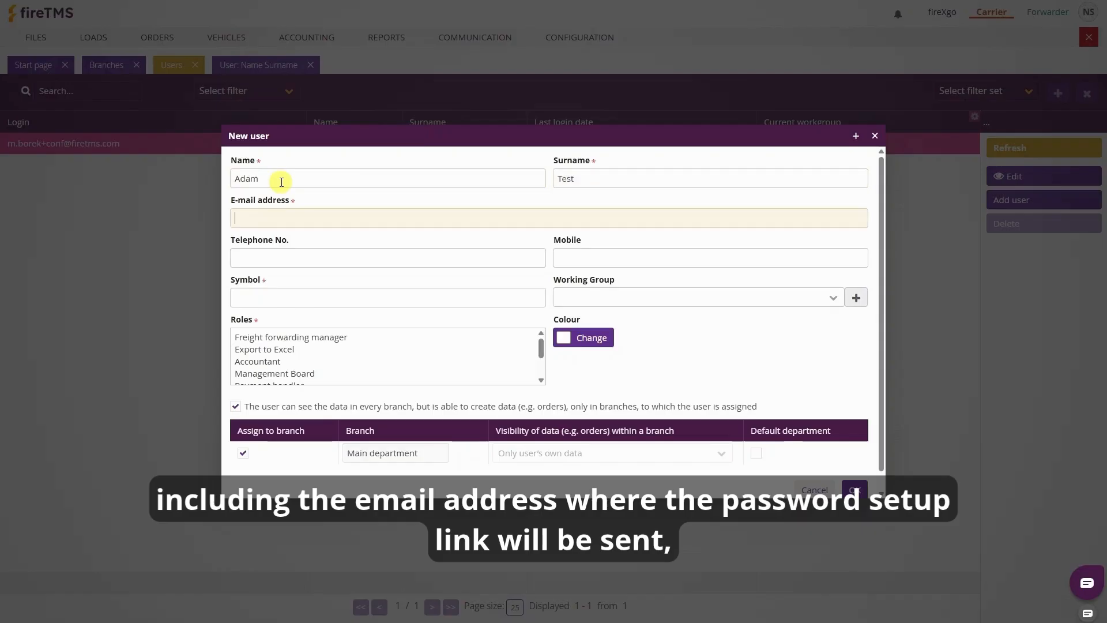
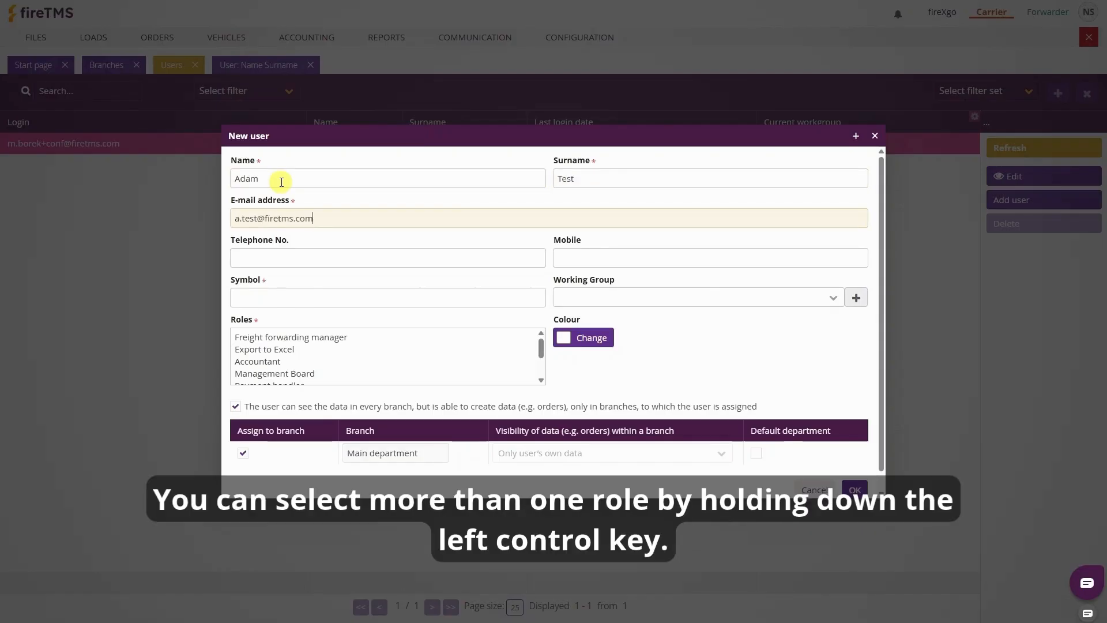
key("Tab")
key("Tab")
key("Tab")
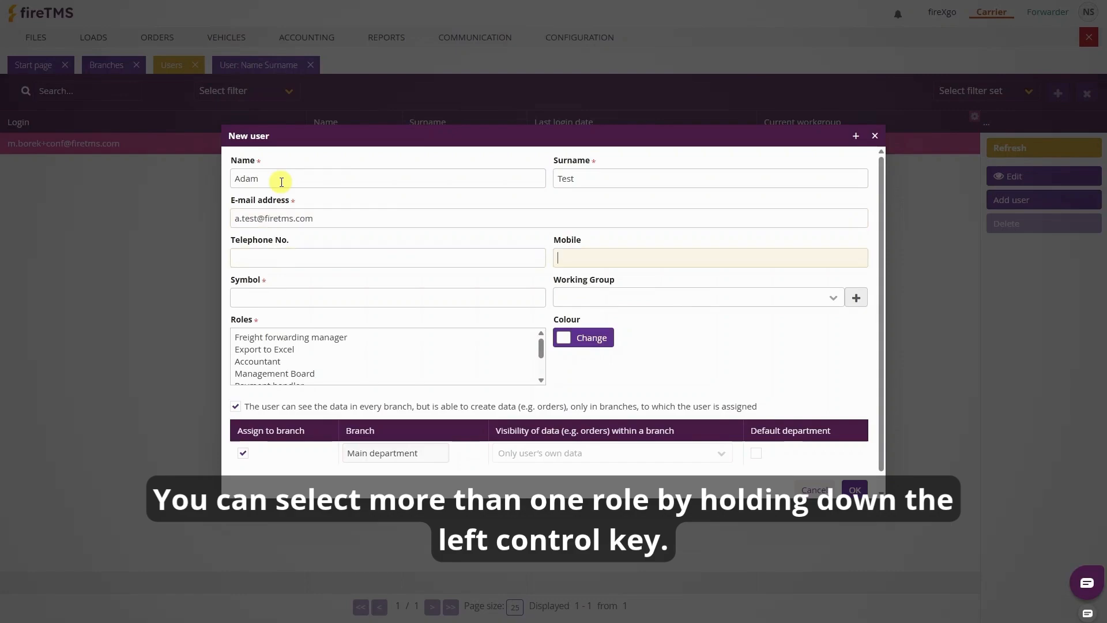
type("AT")
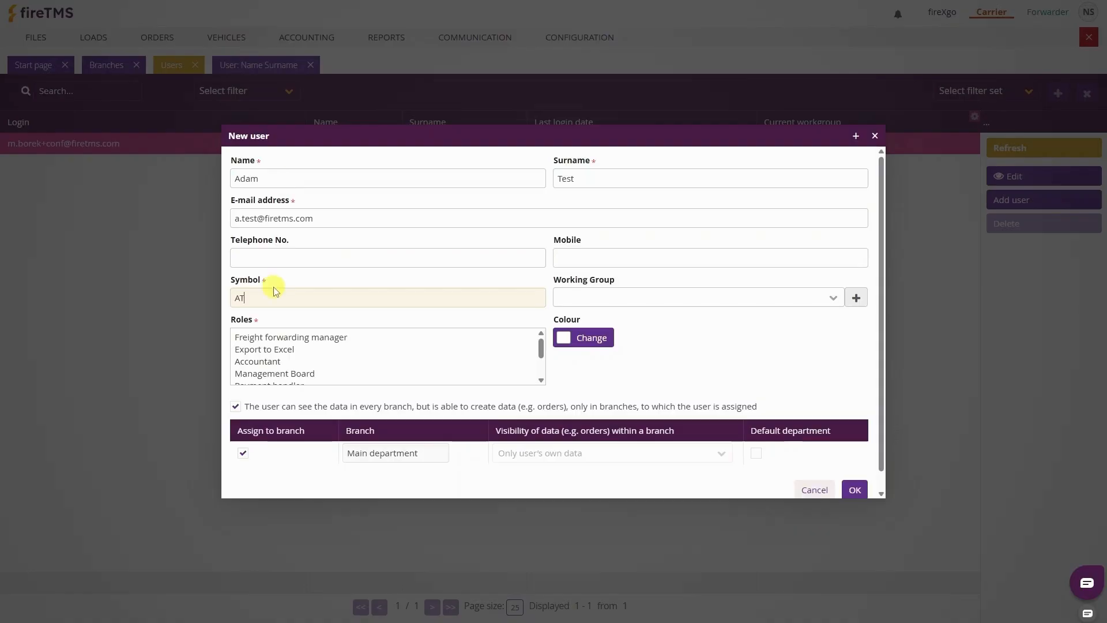
Assign the new user the Freight forwarding manager and Accountant roles
left_click(267, 336)
left_click(265, 361, "ctrl")
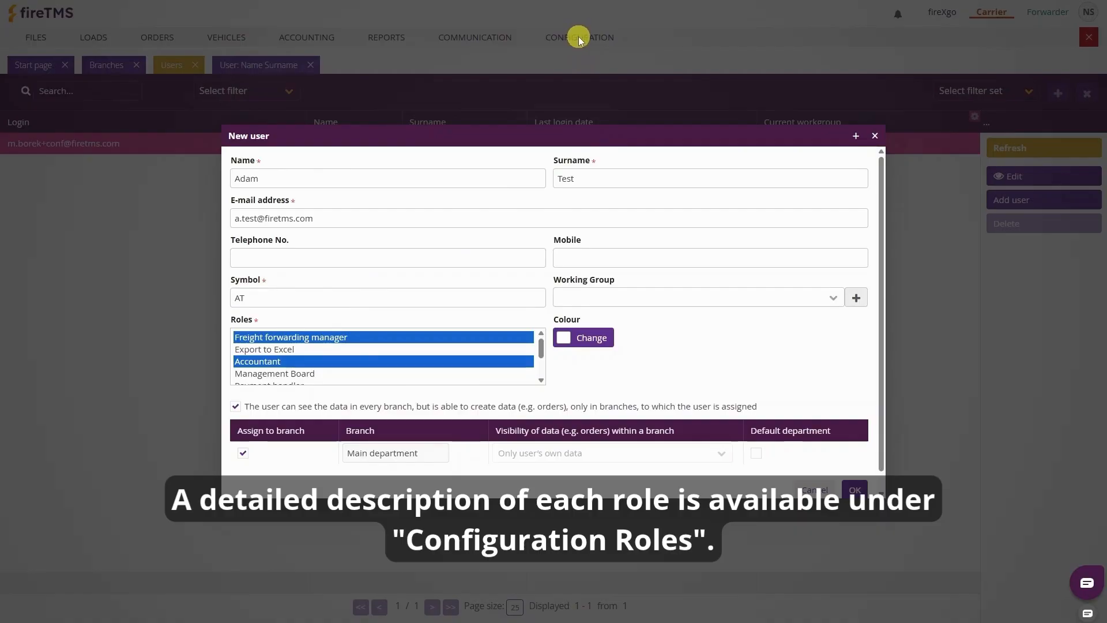
left_click(596, 340)
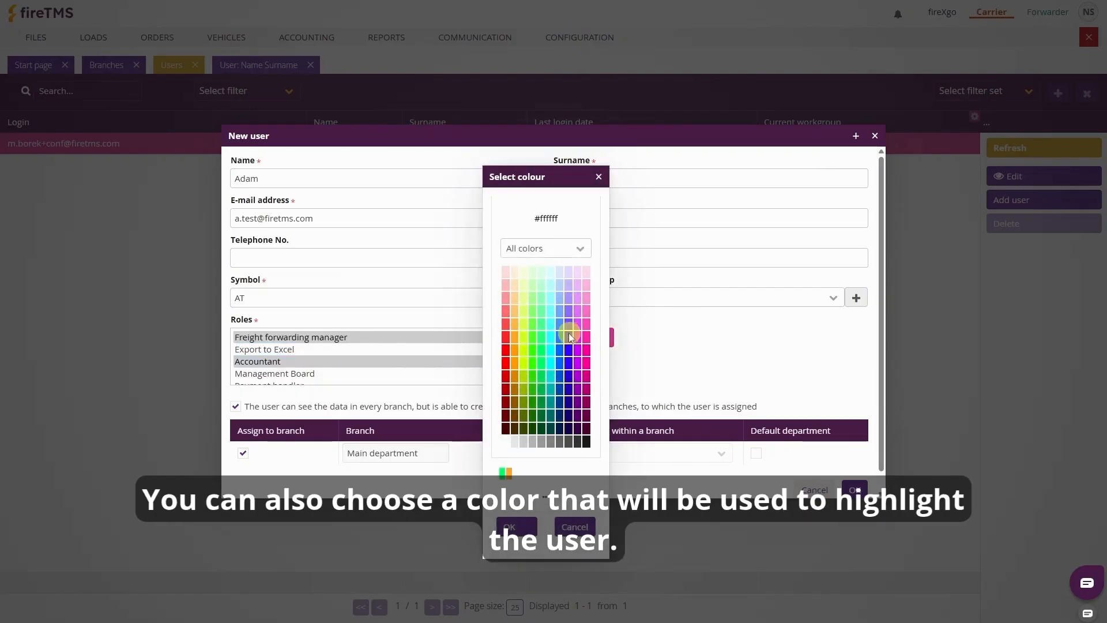
Give the user a blue-violet colour, drop every-branch access, and set visibility to own data with shared client database
left_click(567, 336)
left_click(516, 526)
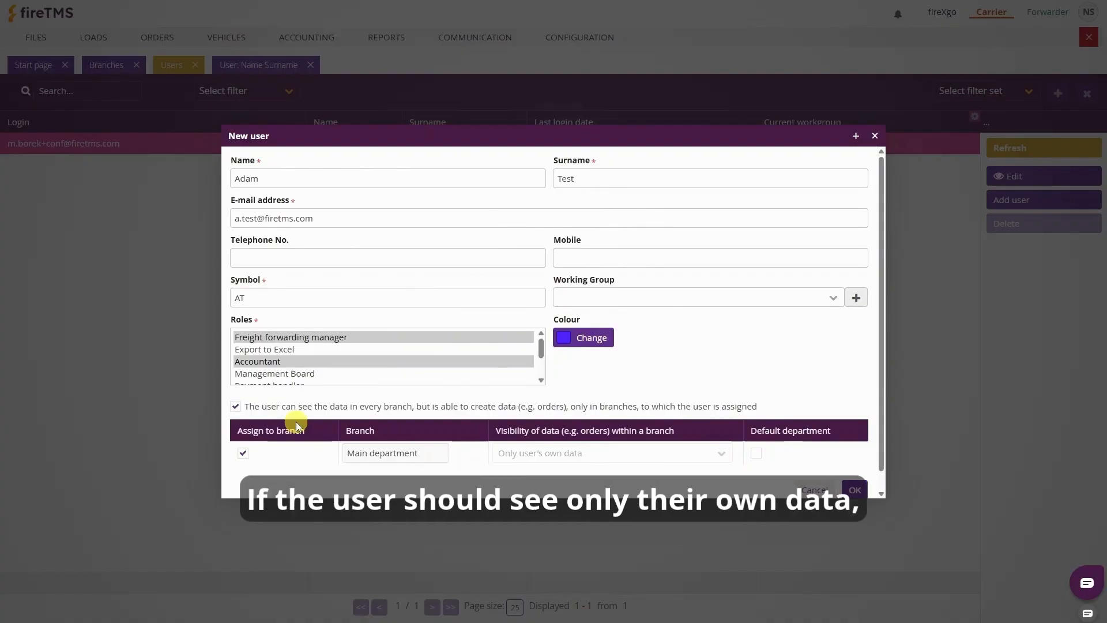
left_click(257, 411)
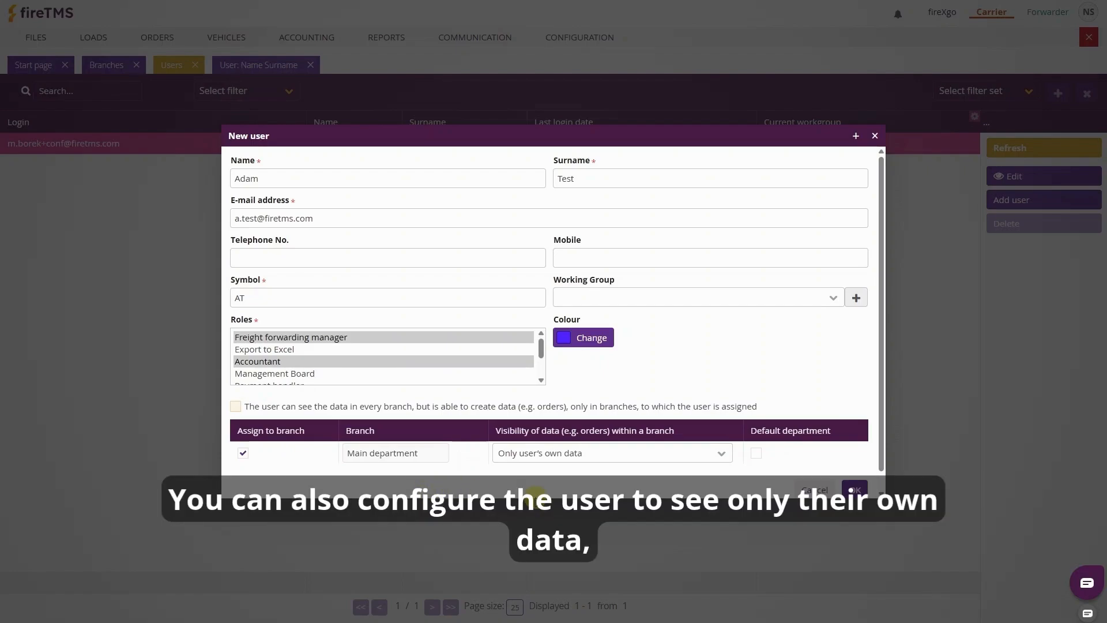
left_click(717, 452)
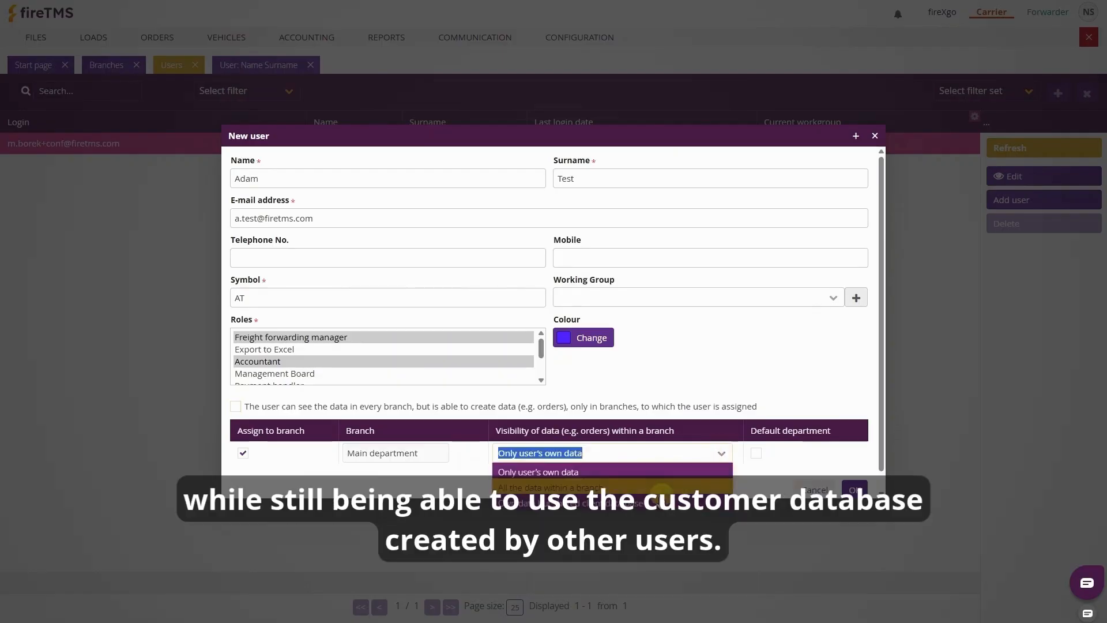
left_click(615, 511)
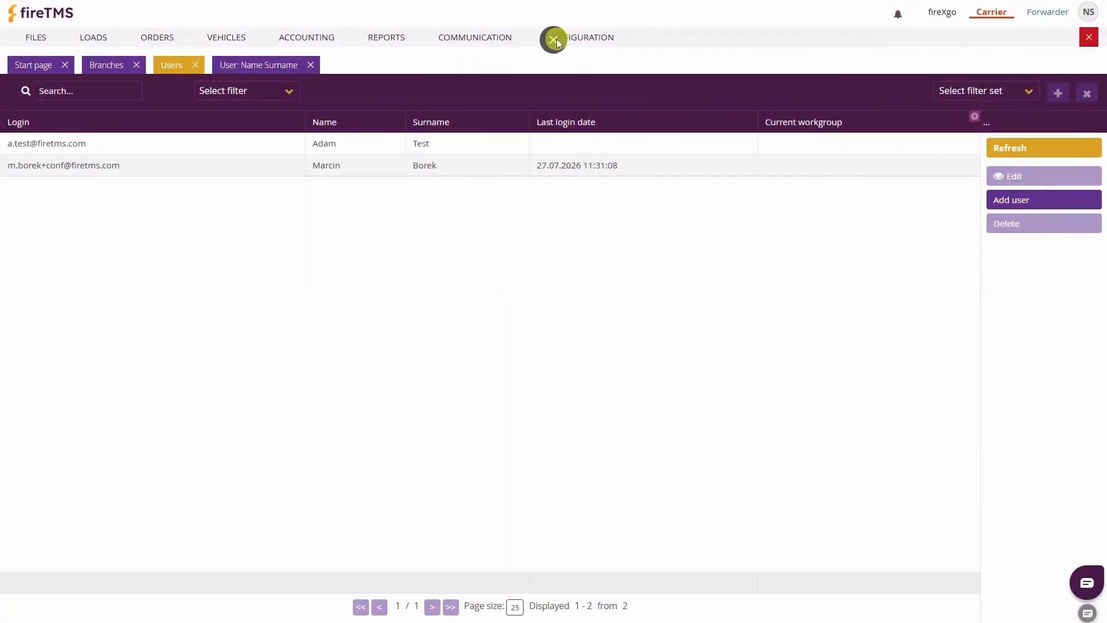
Open System configuration and start changing the printout document header image
left_click(557, 41)
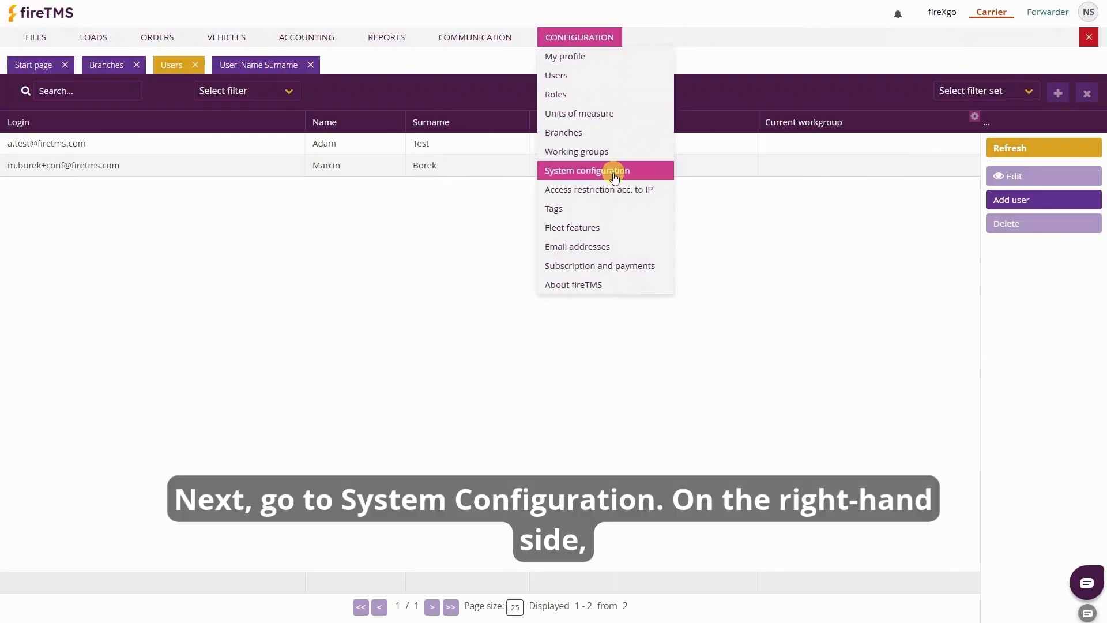
left_click(615, 176)
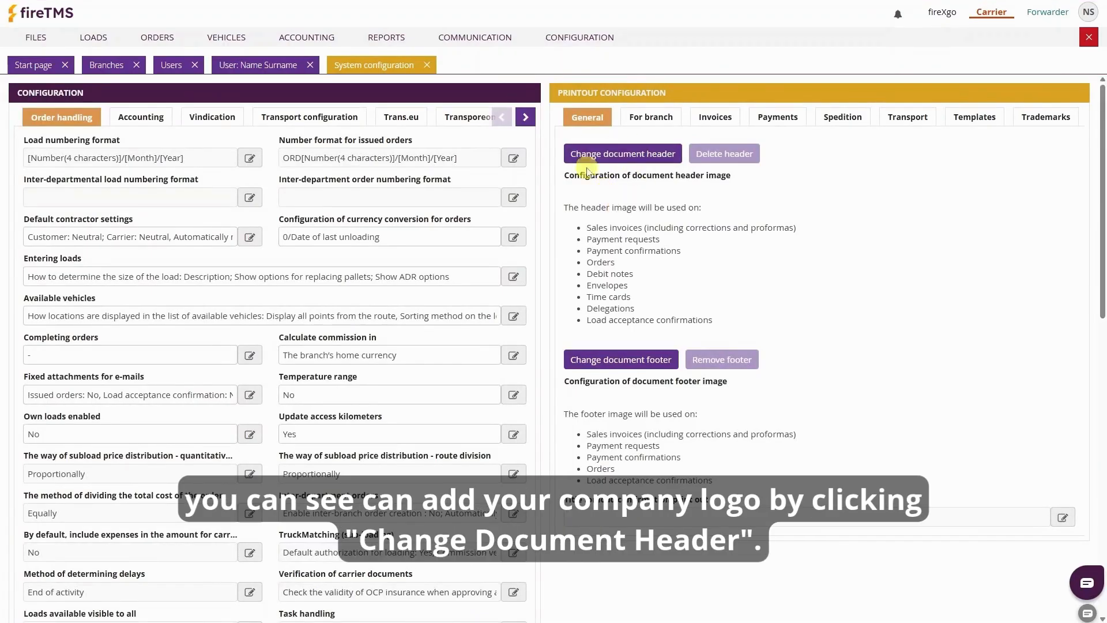
left_click(624, 156)
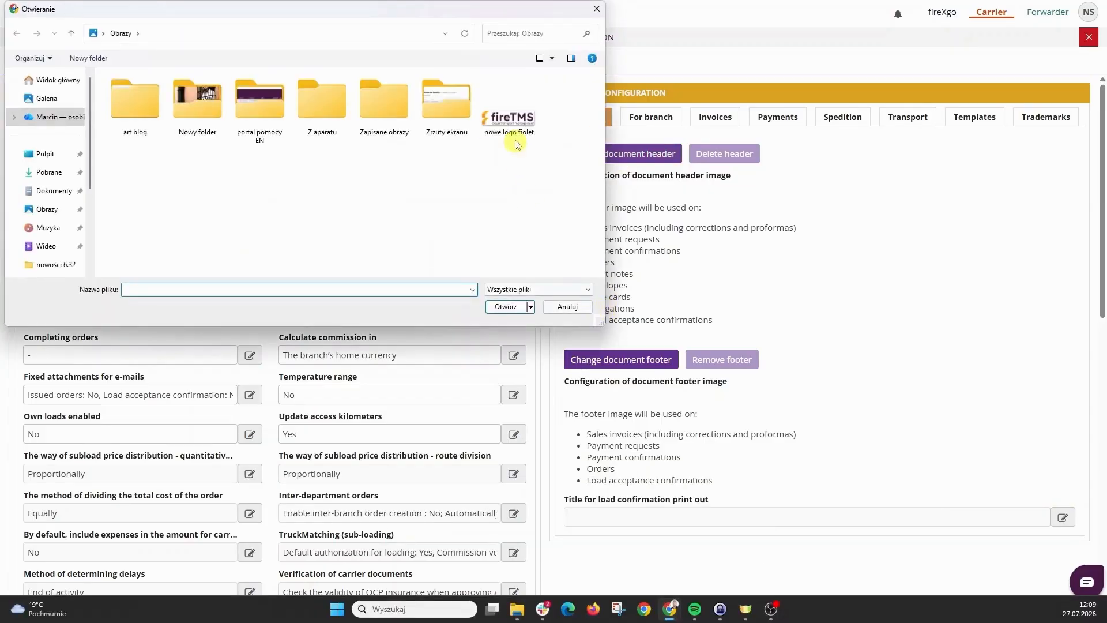
Load the 'nowe logo fiolet' image as the document header logo
left_click(513, 122)
left_click(508, 306)
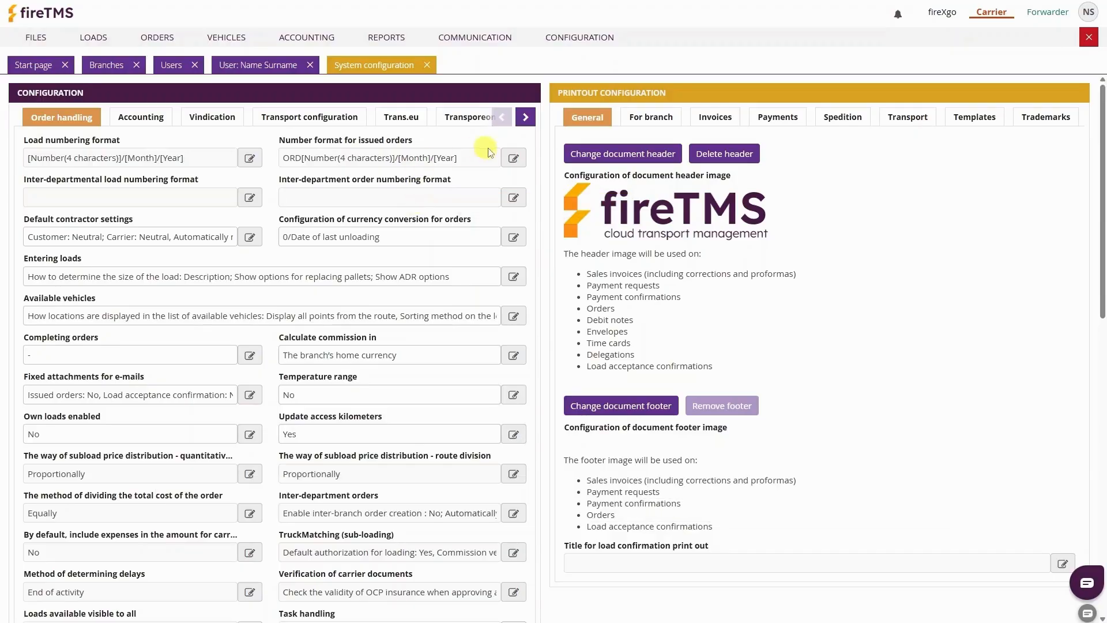
left_click(511, 157)
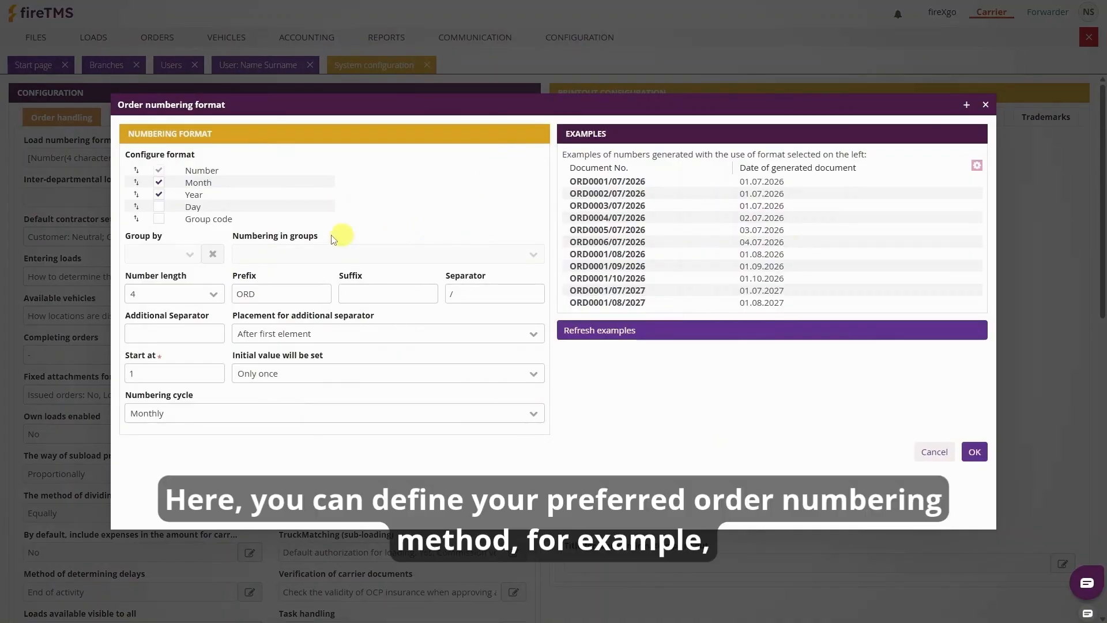
Add a group code to order numbers, grouped by User so examples end with the user symbol
left_click(159, 223)
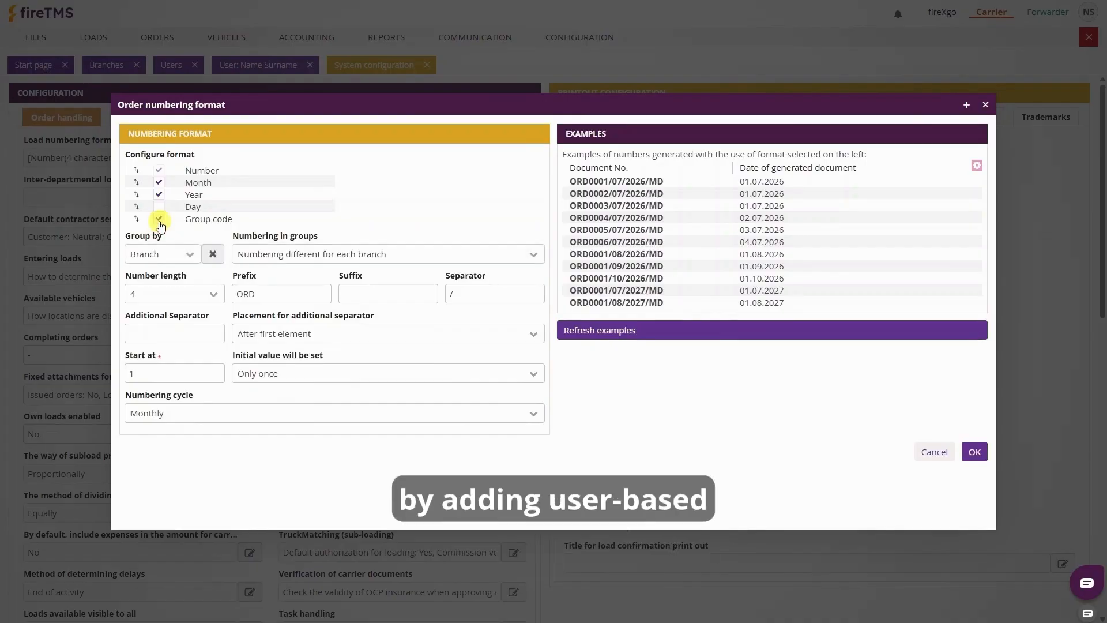
left_click(193, 256)
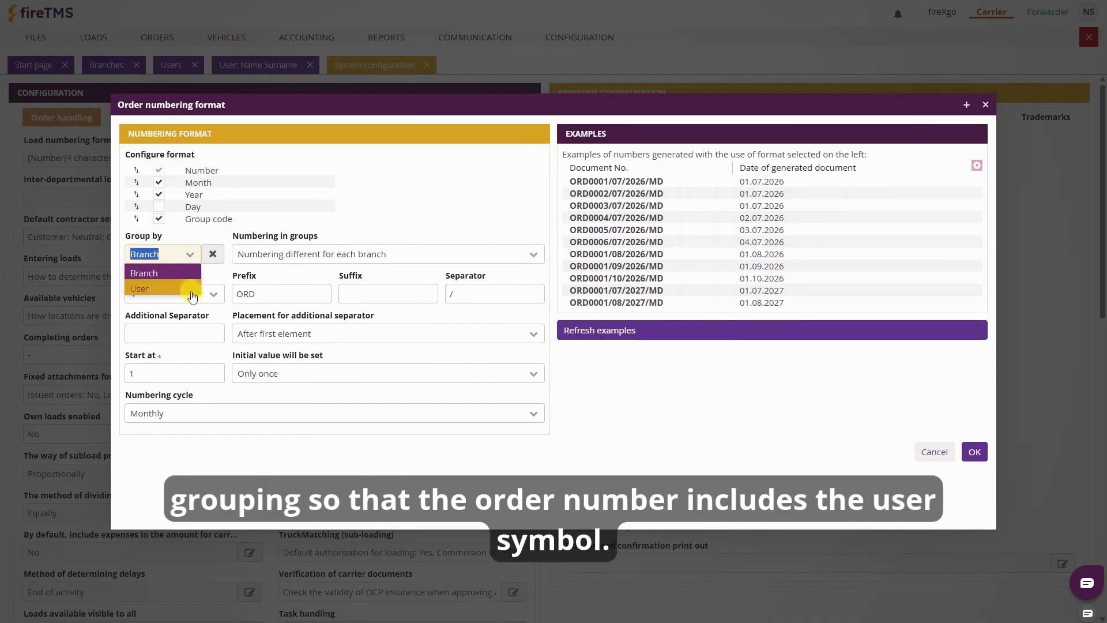
left_click(189, 289)
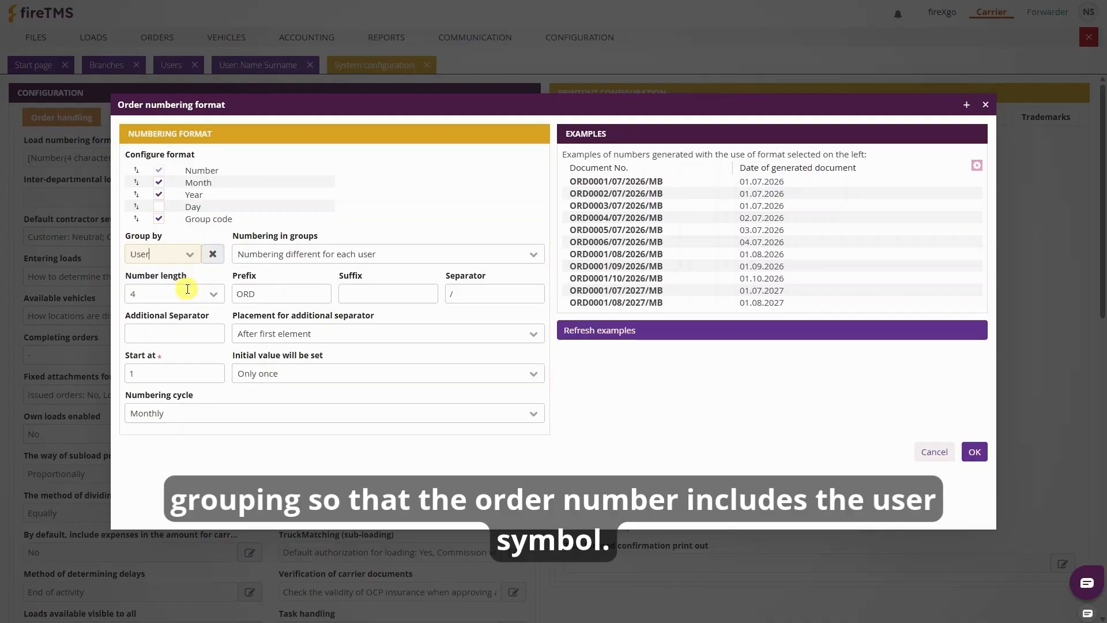
double_click(656, 303)
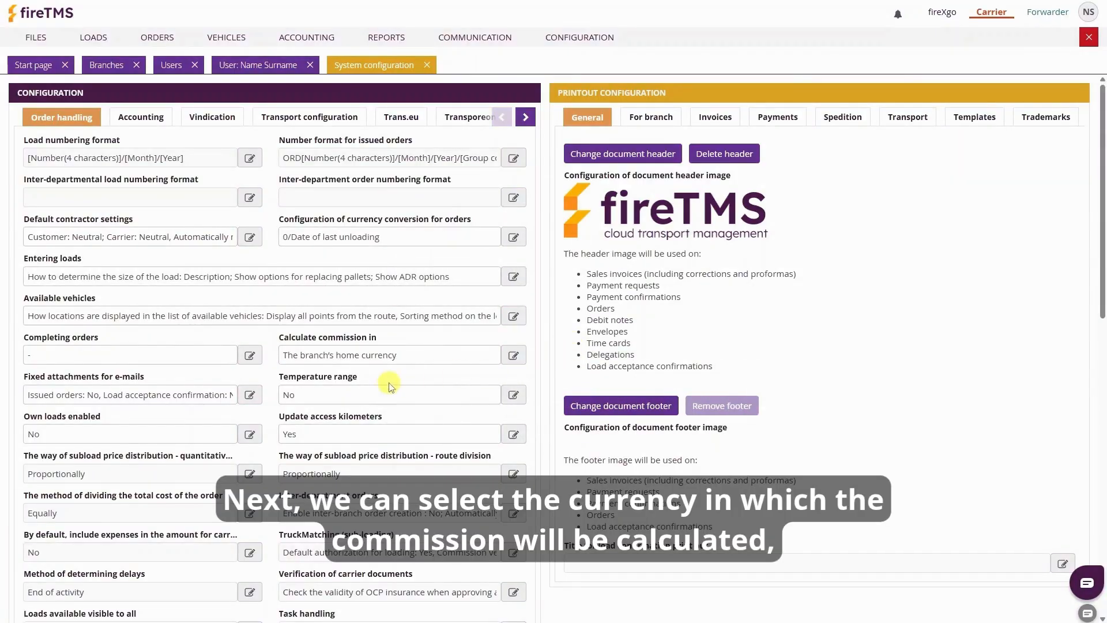
left_click(513, 354)
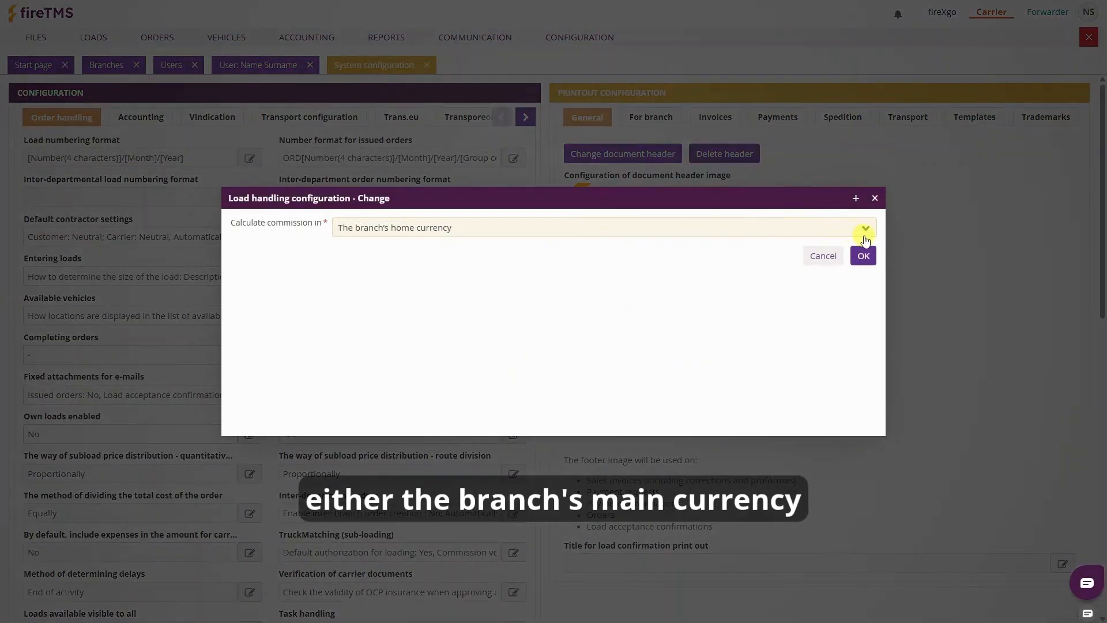
left_click(866, 229)
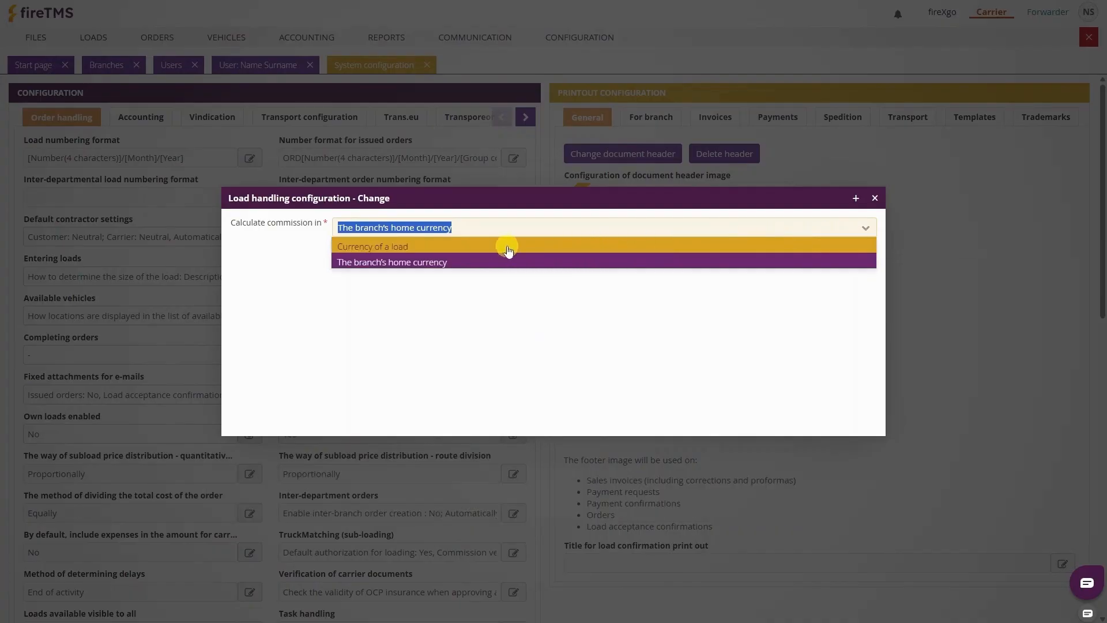
left_click(517, 261)
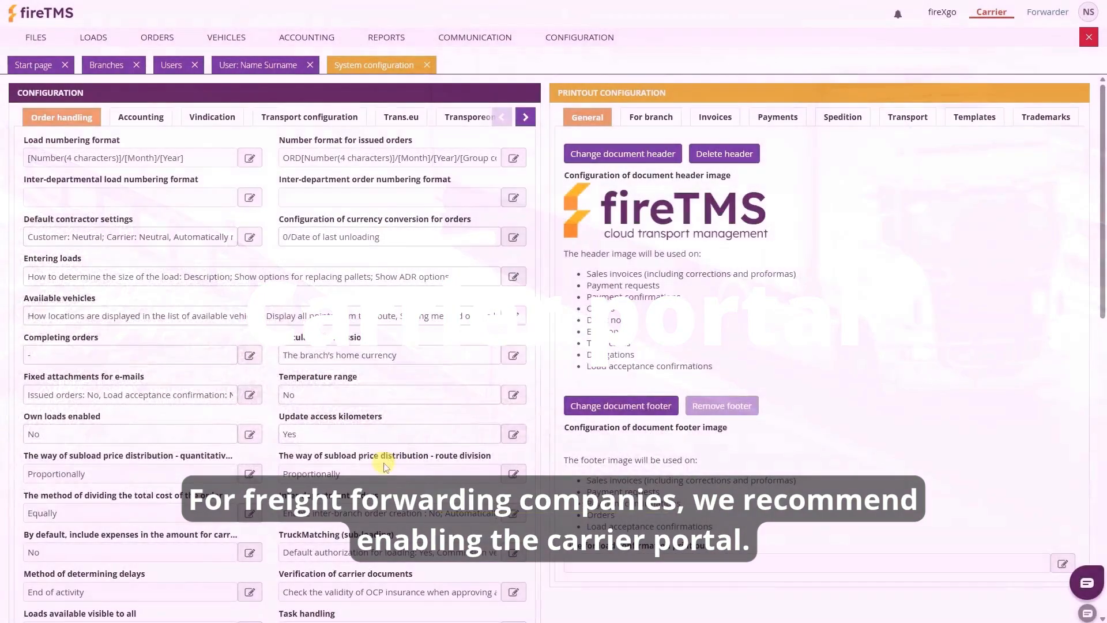
Enable the carrier portal with upload notifications and no required invoice scan
scroll(364, 415, "down", 6)
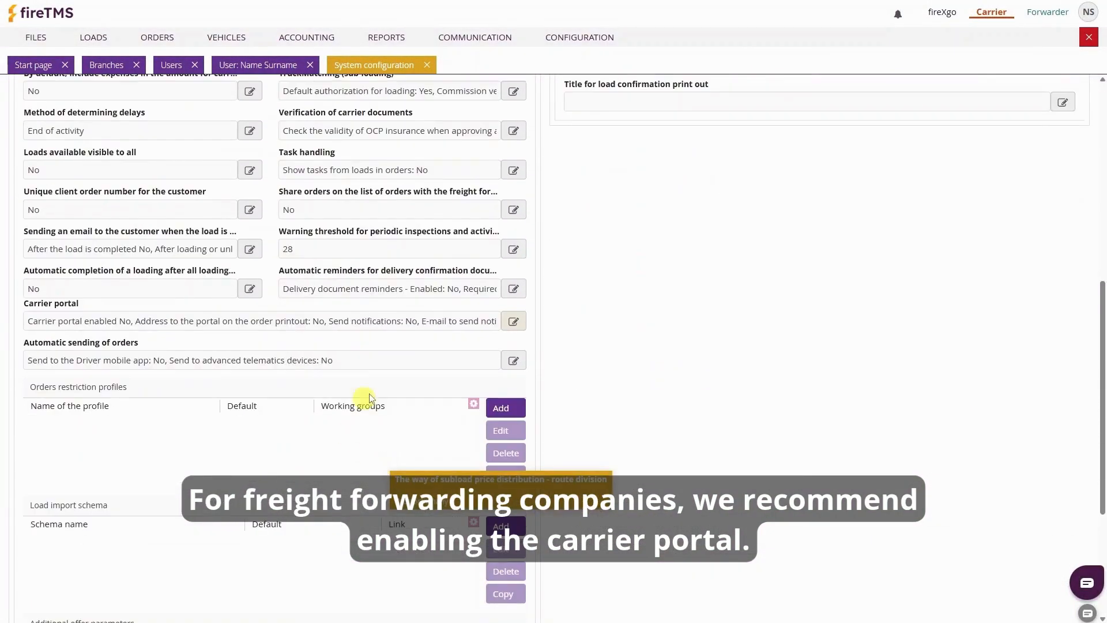
left_click(514, 321)
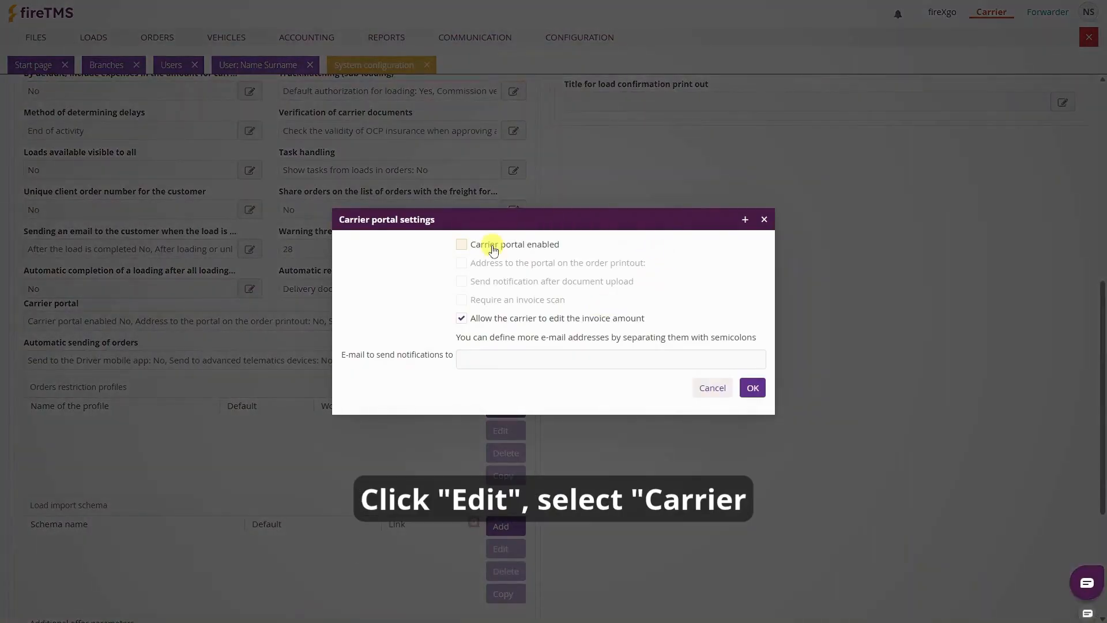
left_click(499, 253)
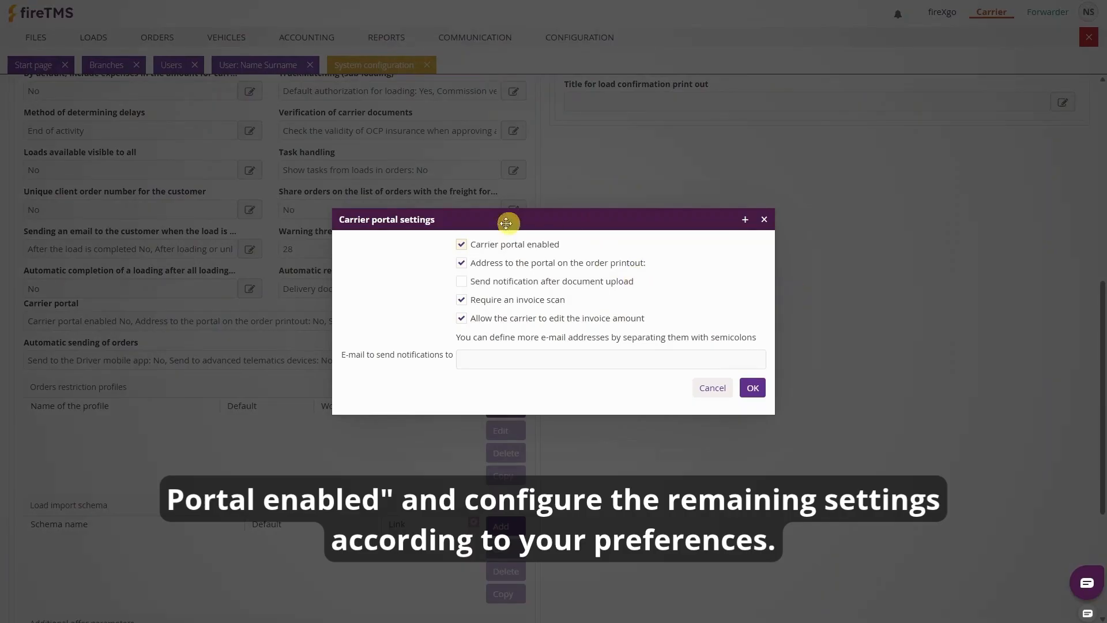
left_click(523, 284)
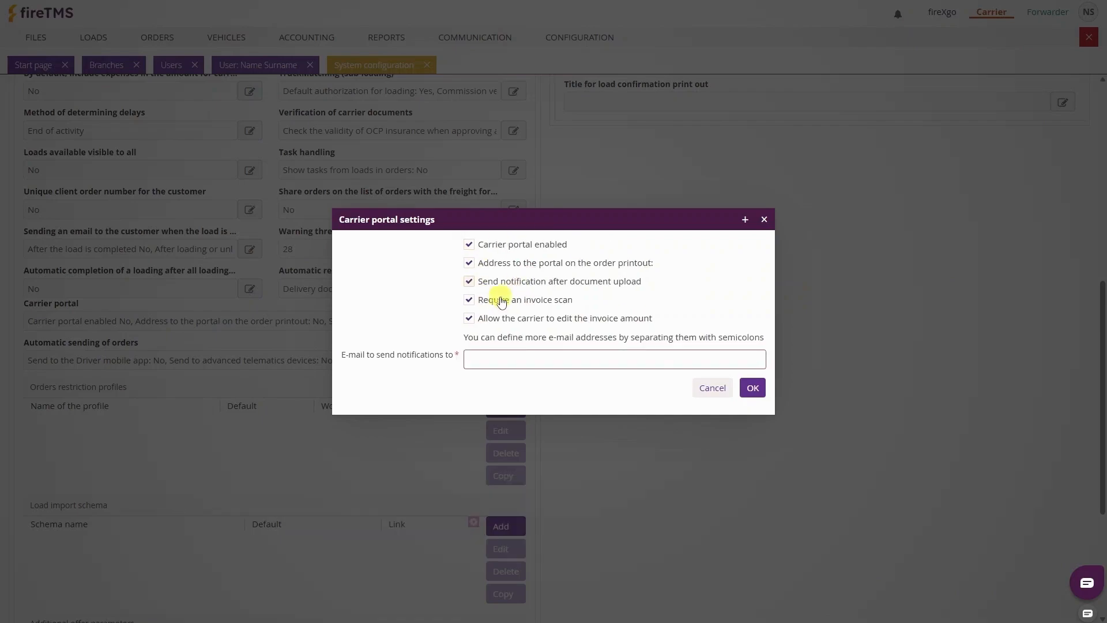
left_click(507, 358)
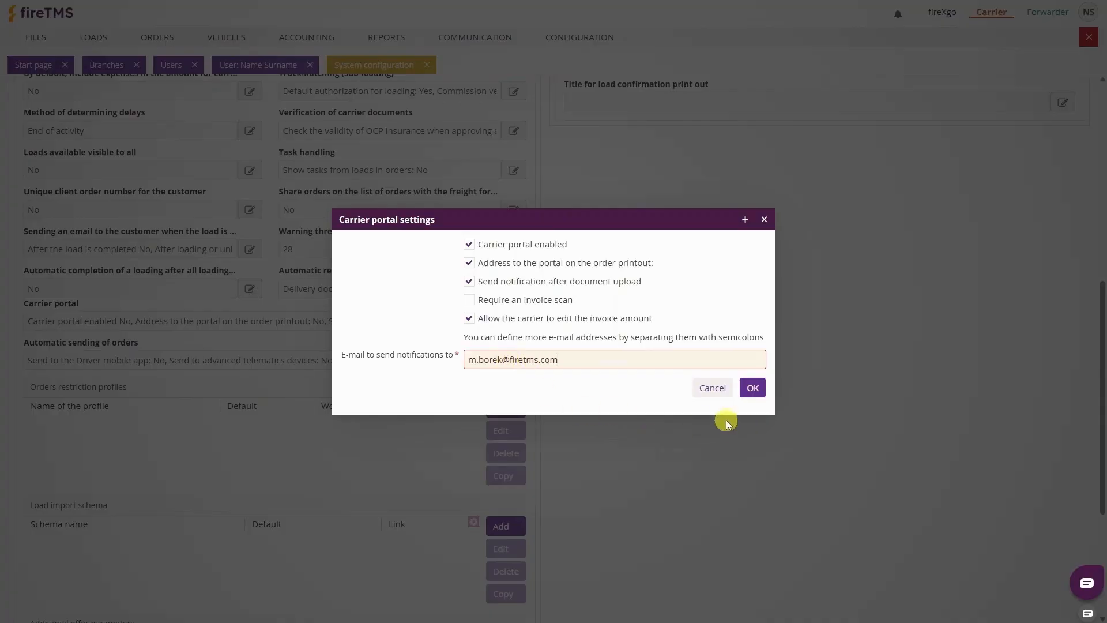
left_click(752, 387)
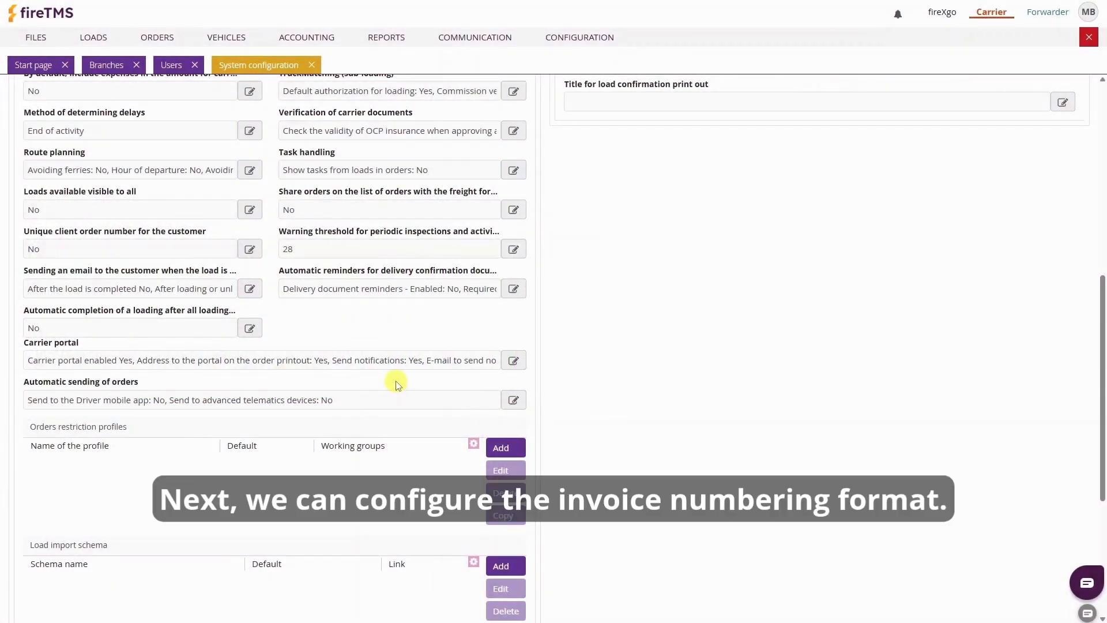
Change the Default invoice numbering separator to '-', giving INV[Number(4 characters)]-[Month]-[Year]
scroll(396, 385, "up", 8)
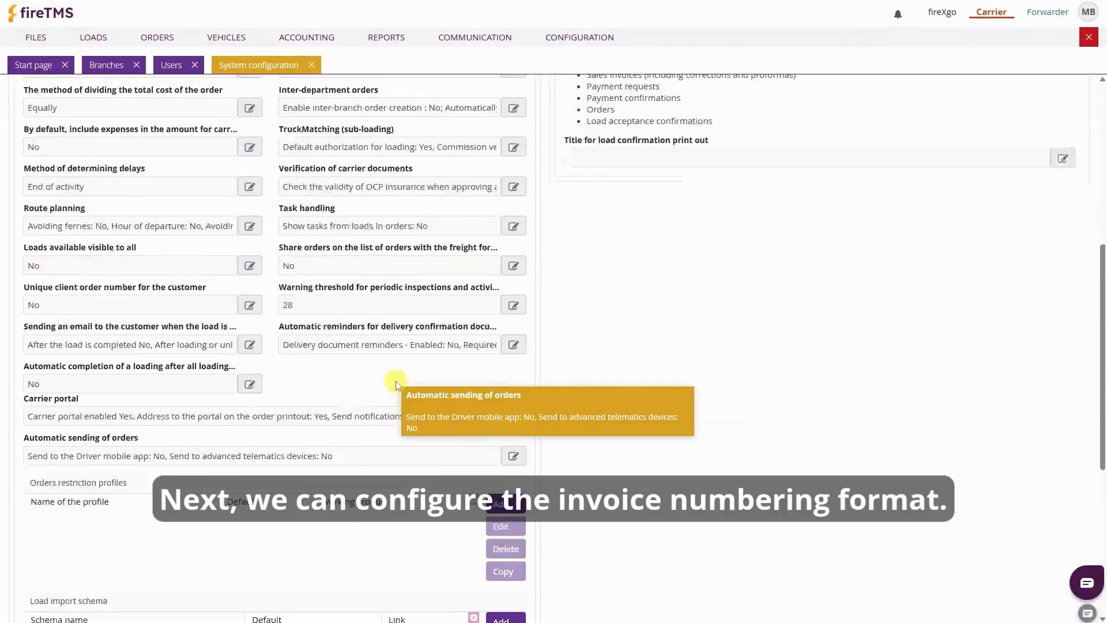
left_click(143, 119)
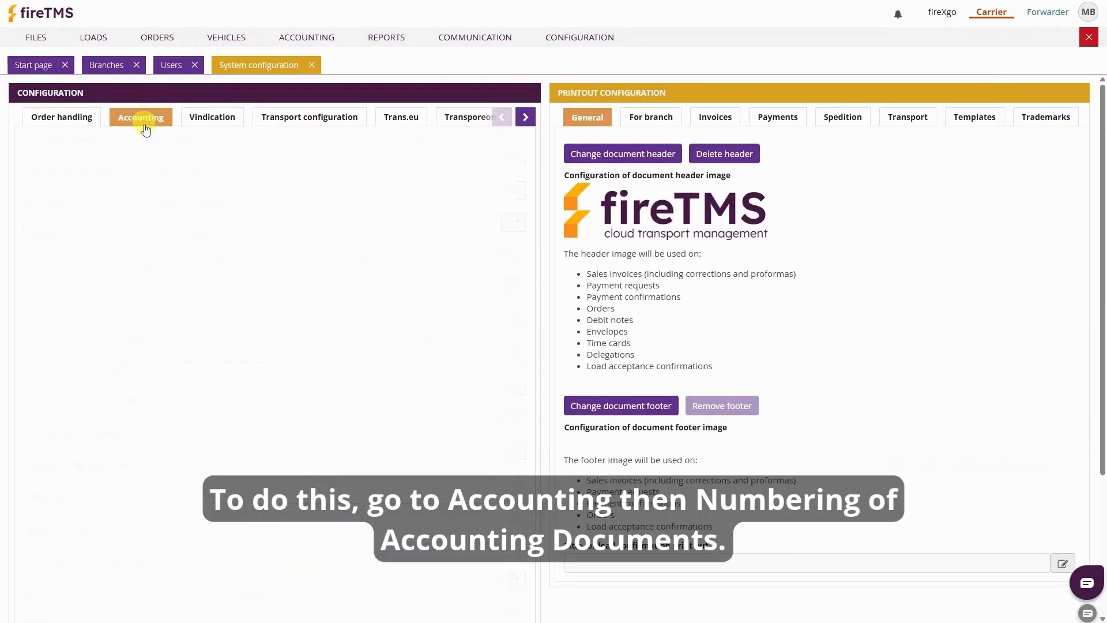
left_click(510, 291)
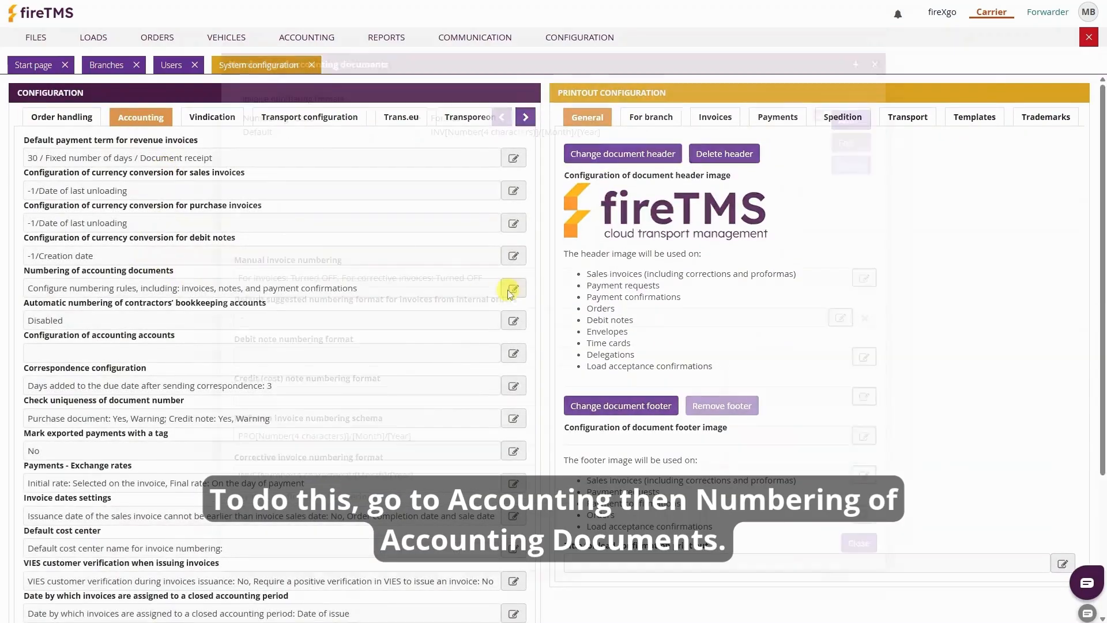
left_click(264, 133)
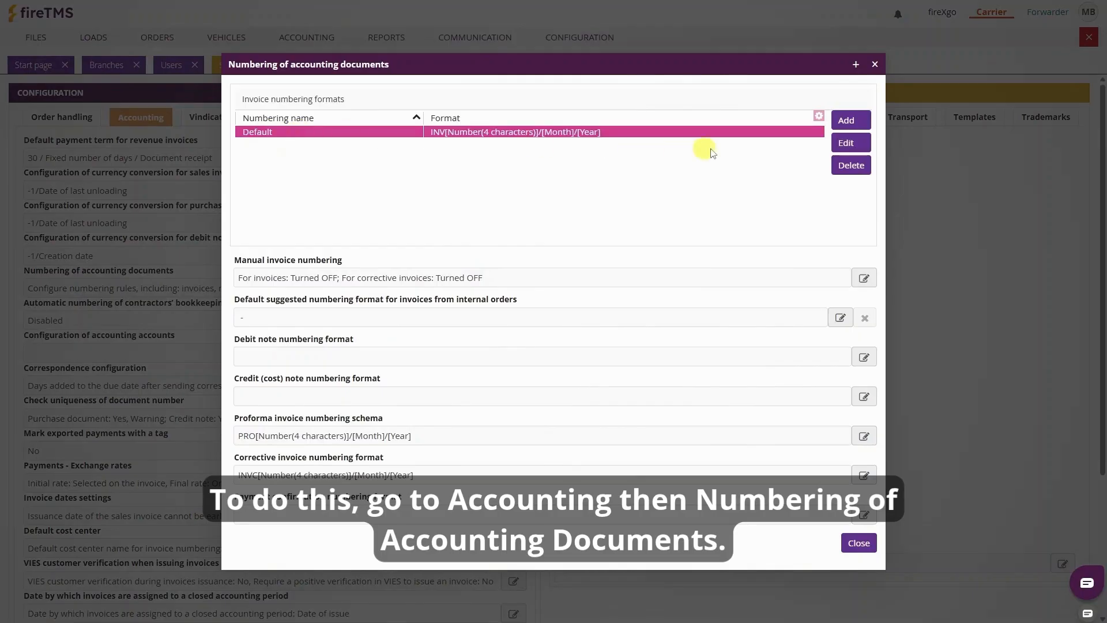
left_click(846, 145)
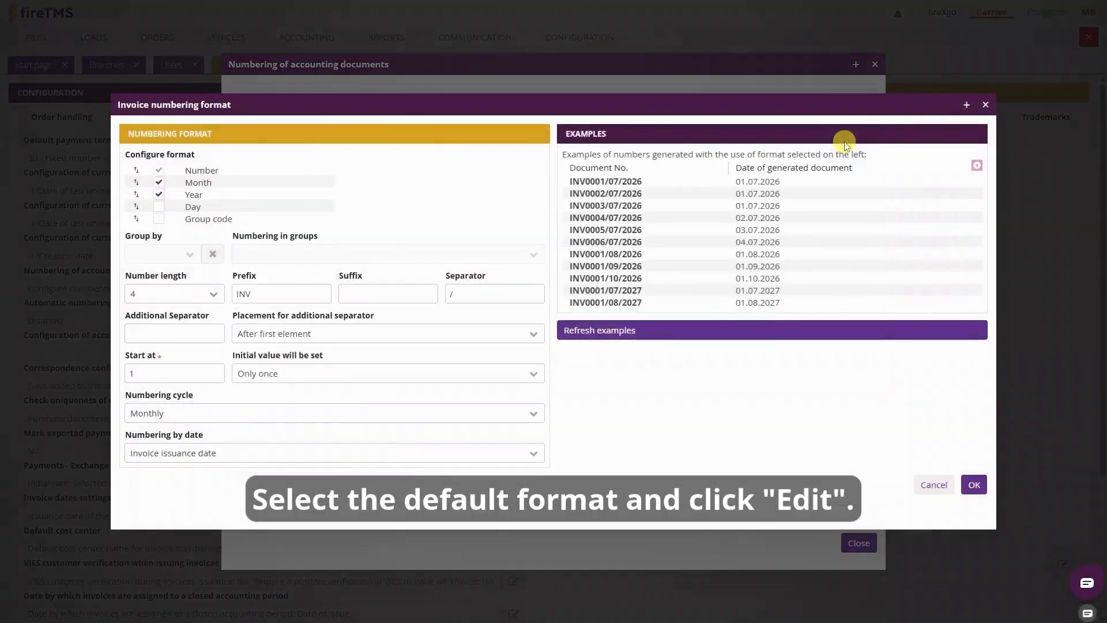
left_click(466, 292)
type("-")
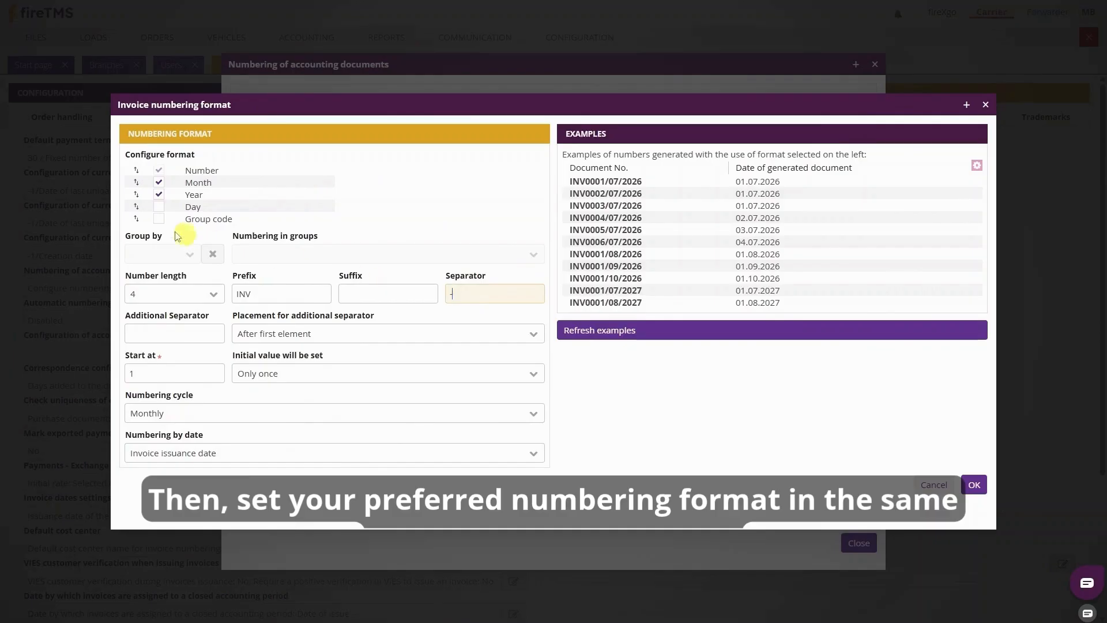
left_click(159, 219)
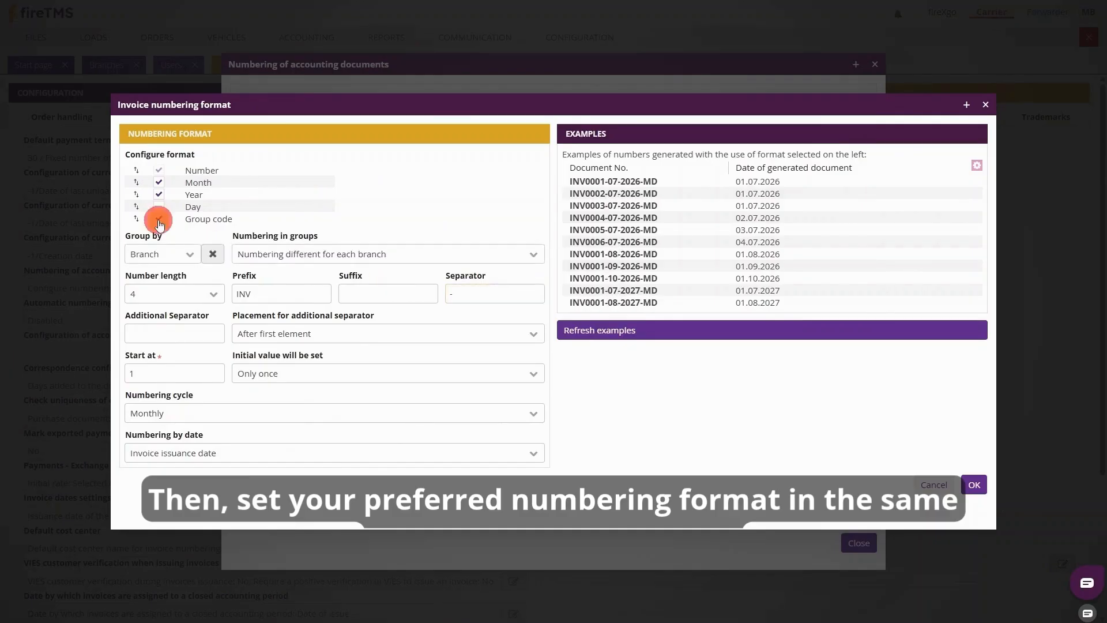
left_click(159, 220)
left_click(970, 484)
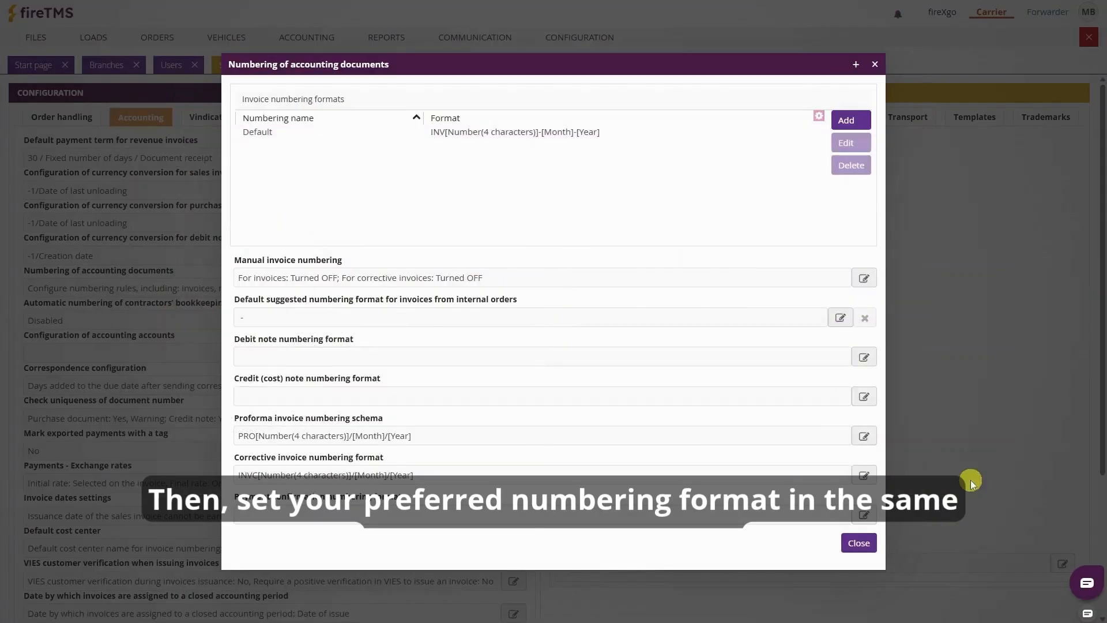
left_click(859, 543)
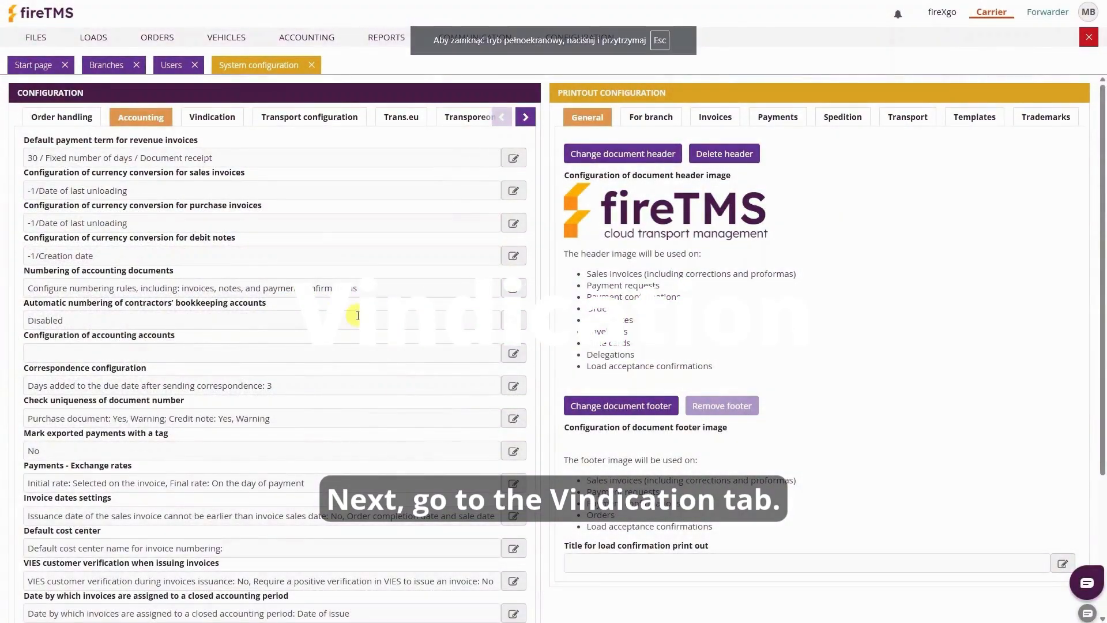
Add a Vindication payment reminder set to -2 days past the deadline
left_click(224, 118)
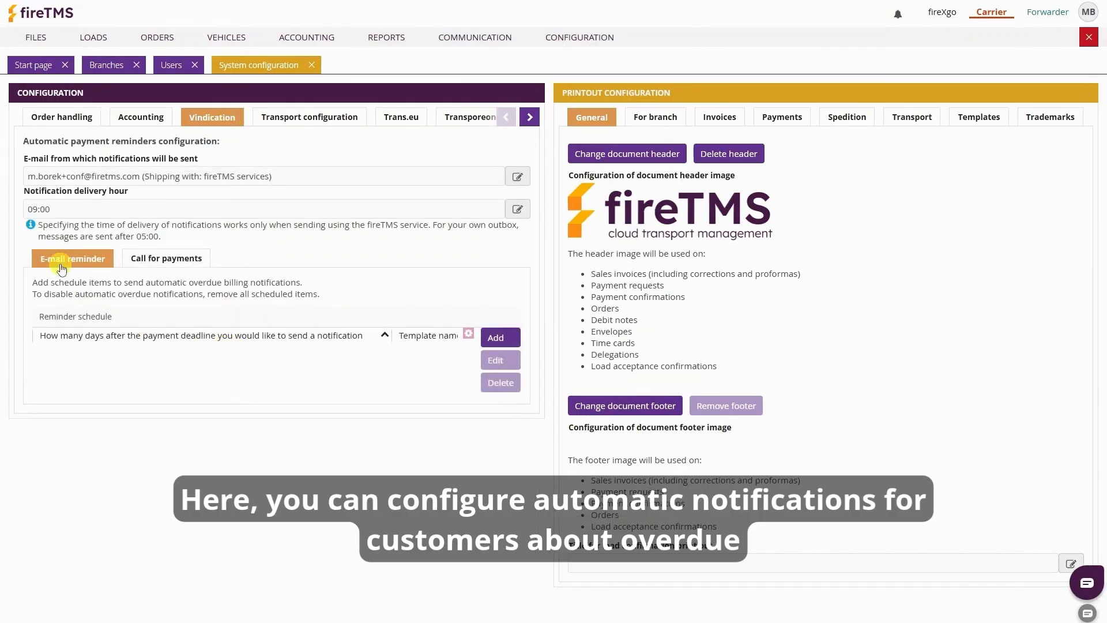
left_click(495, 340)
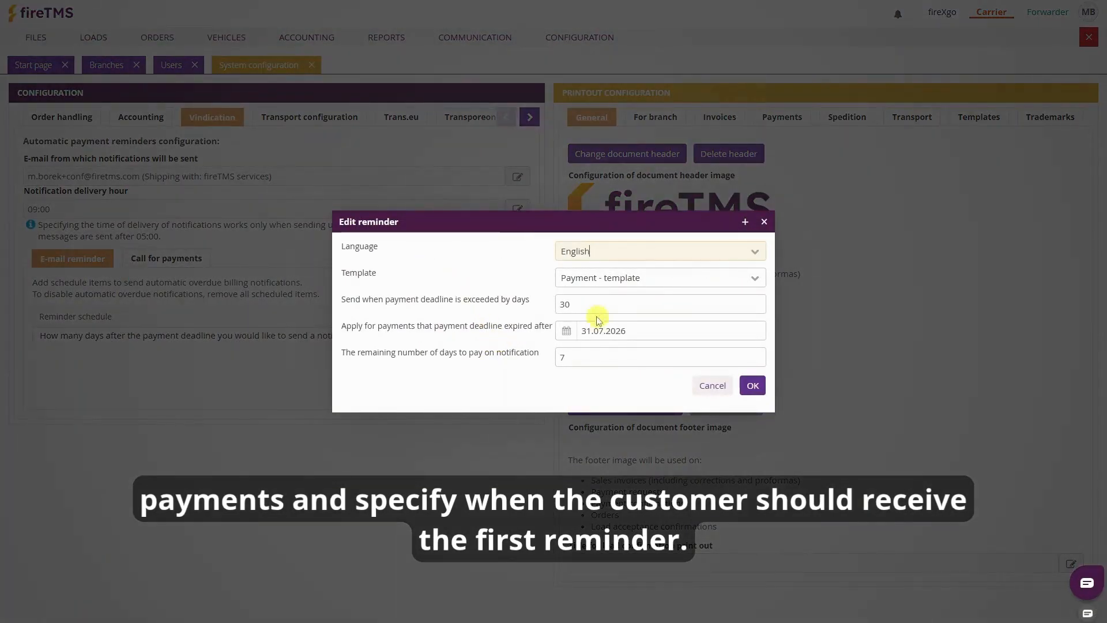
left_click(596, 304)
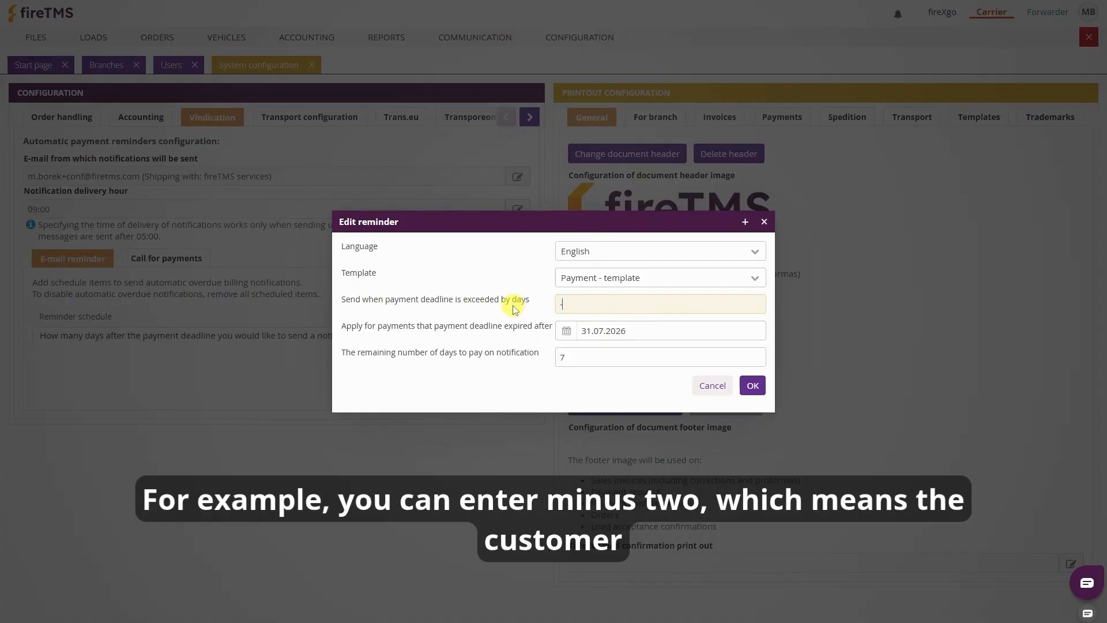
type("-2")
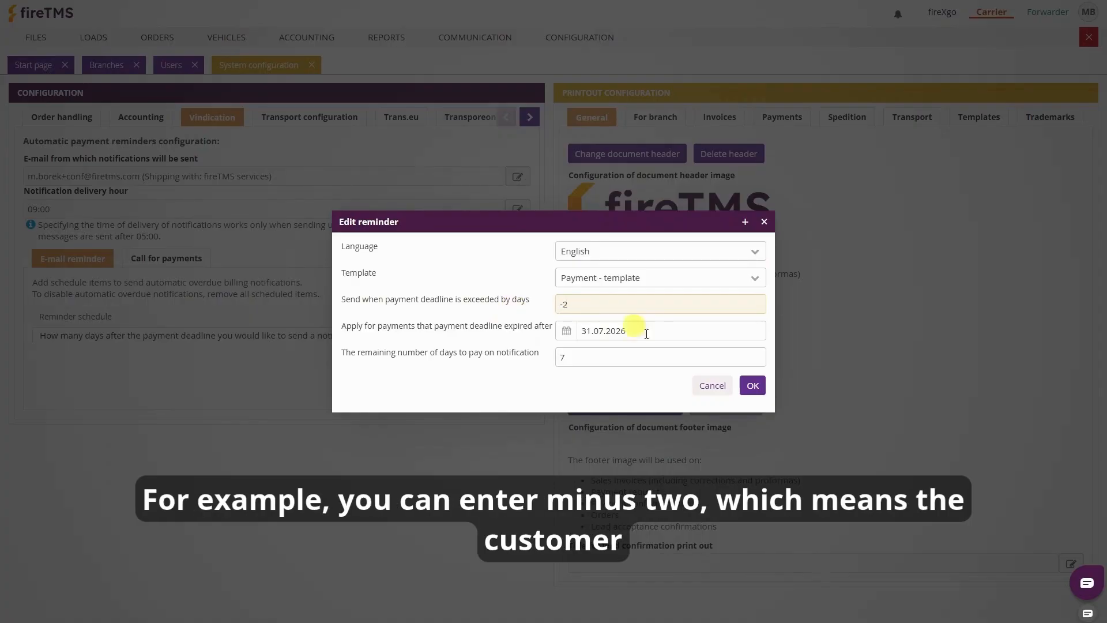
left_click(752, 385)
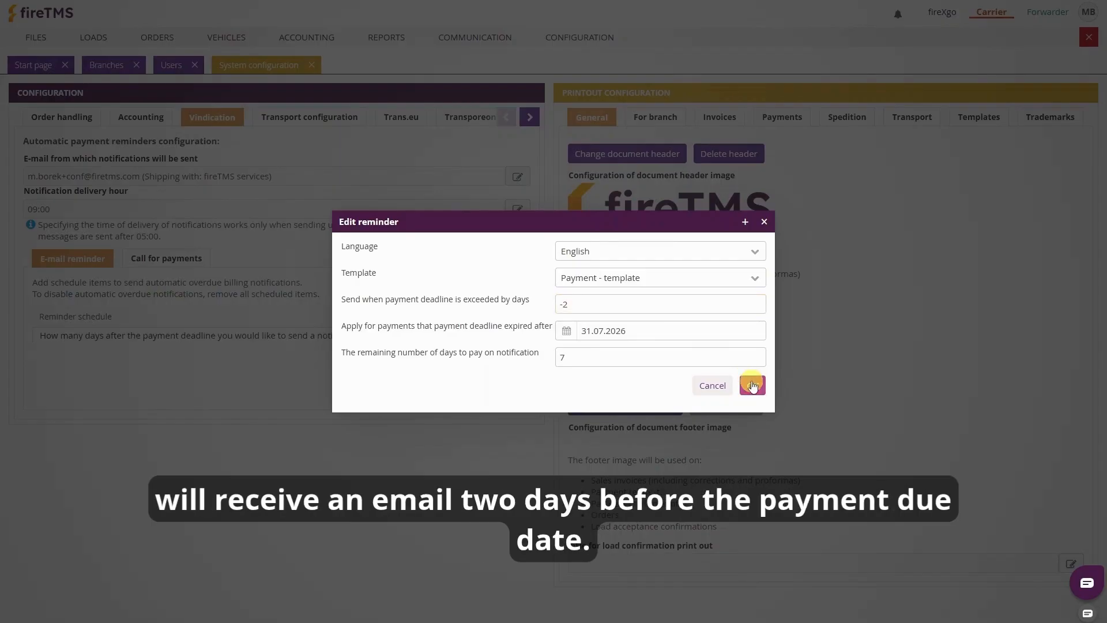
left_click(752, 385)
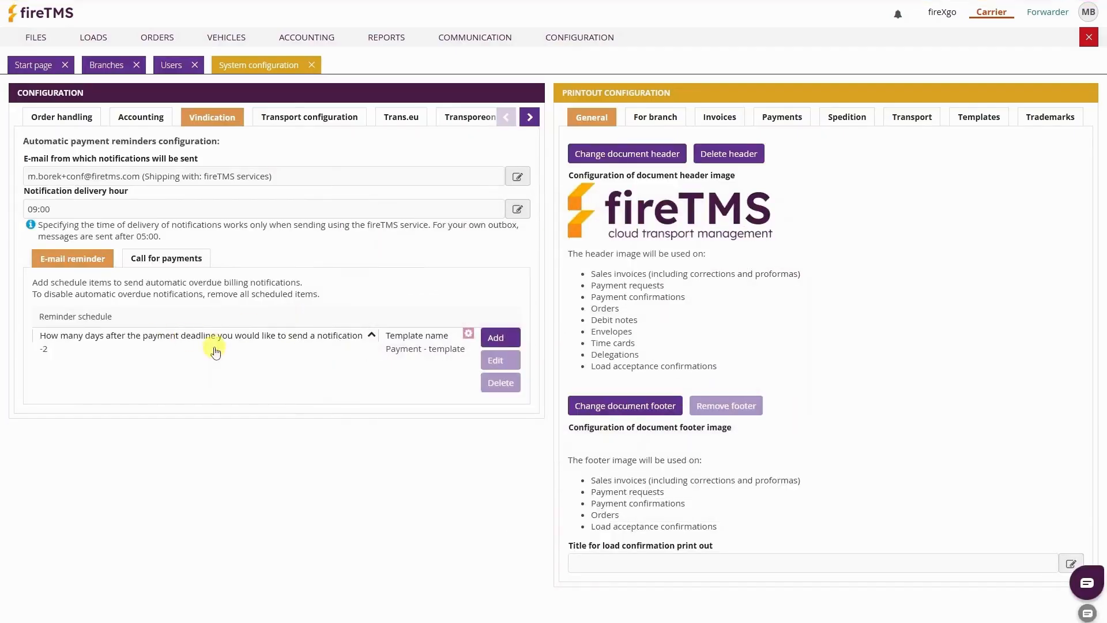
left_click(233, 350)
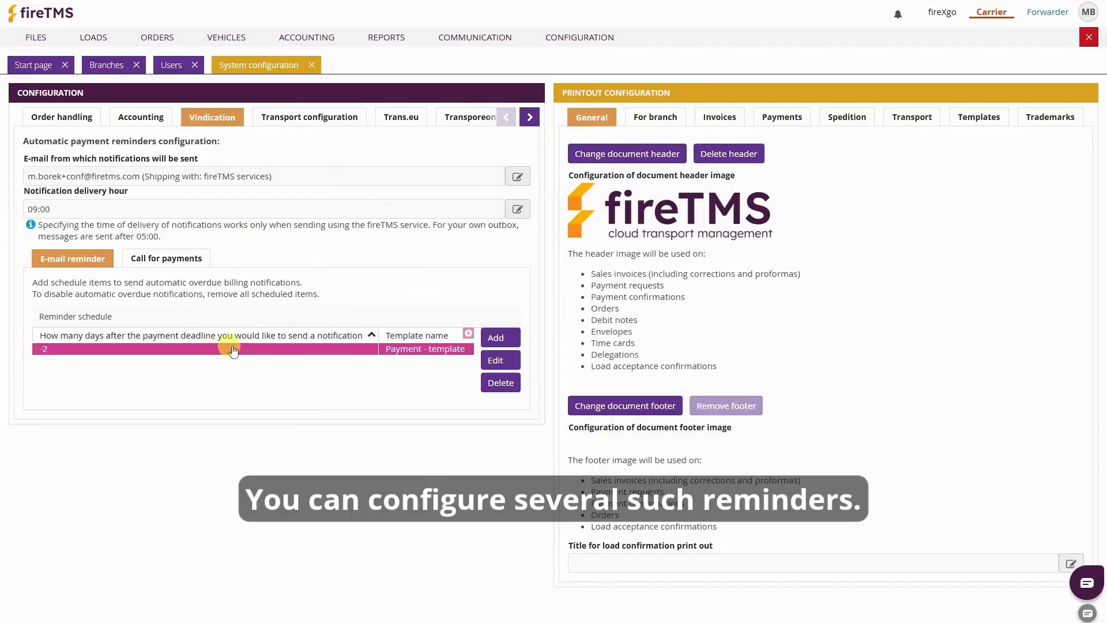
Start another reminder with 2 days, discard it, then view the printout templates
left_click(495, 338)
double_click(567, 306)
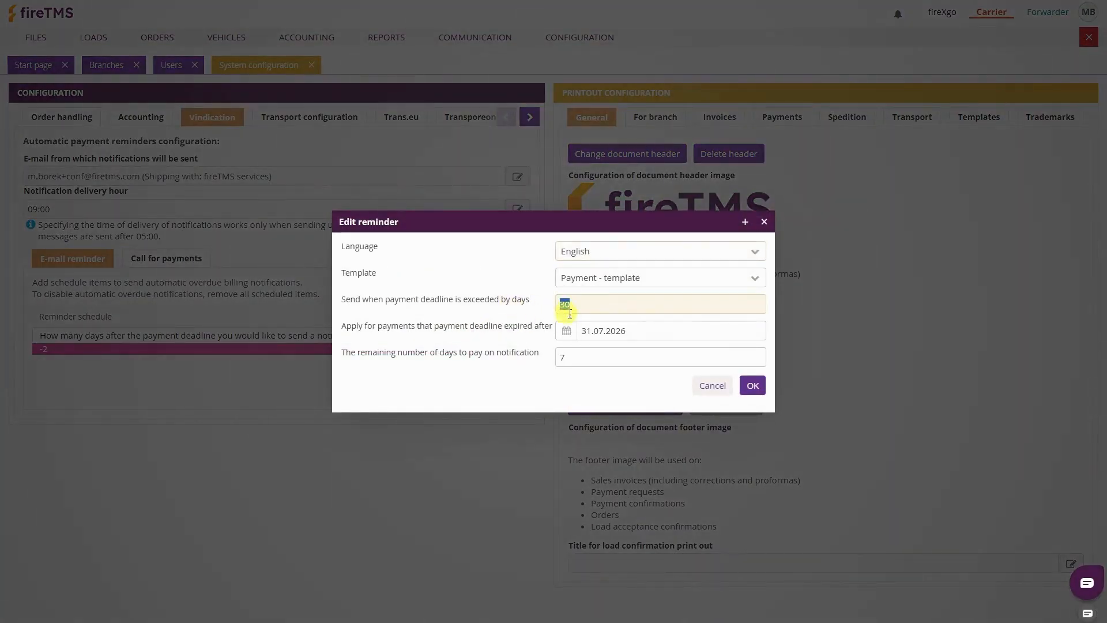
type("2")
left_click(721, 386)
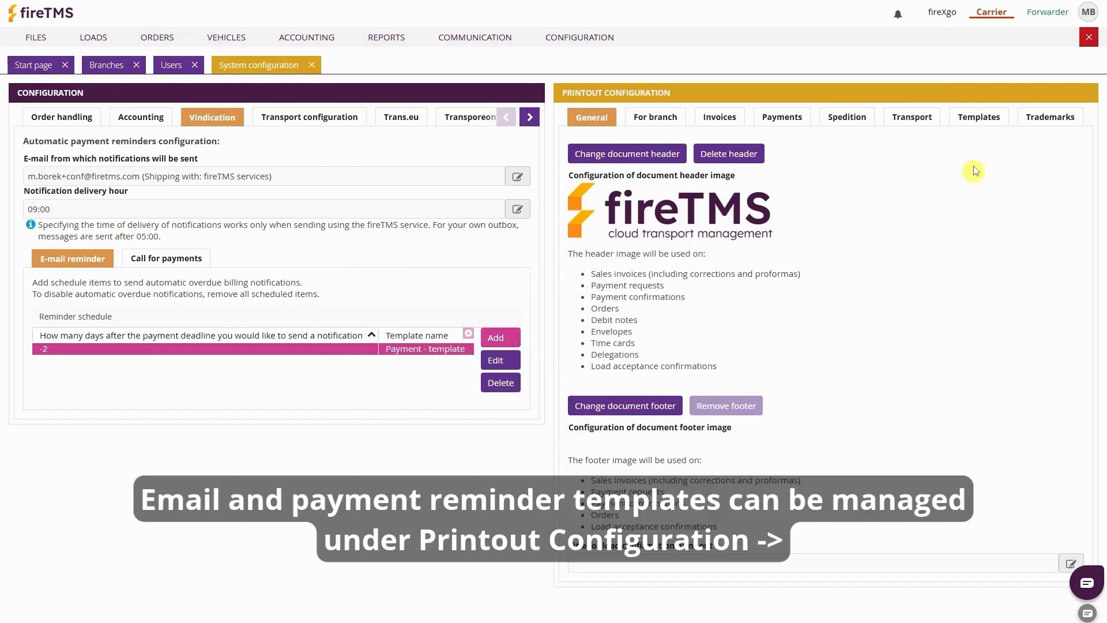
left_click(974, 118)
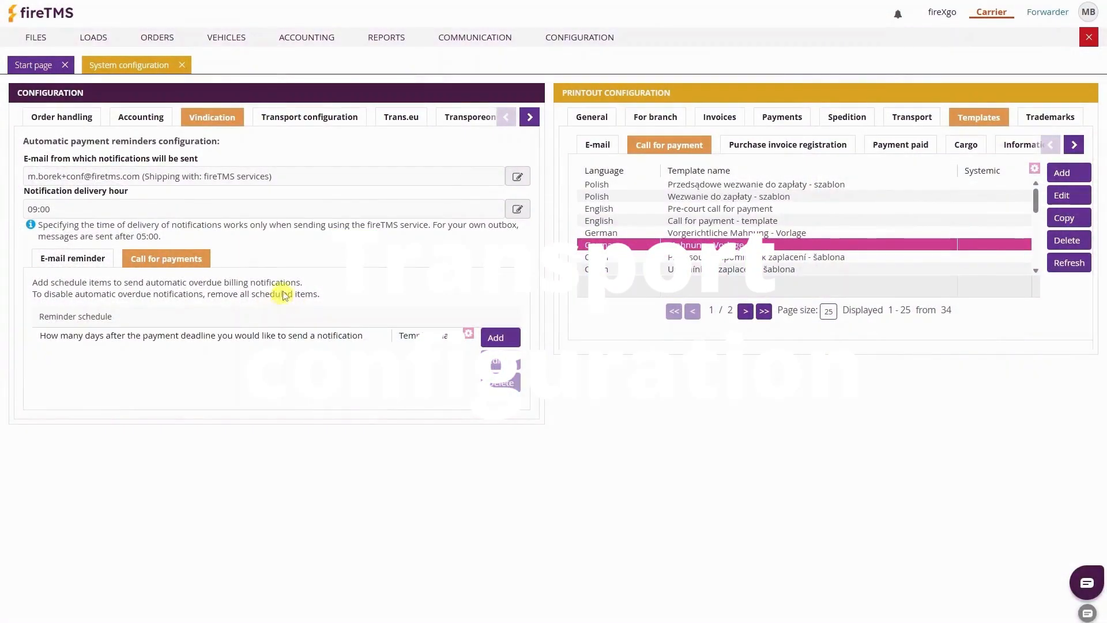
left_click(327, 118)
Enable actual route recording and corridor exit detection at 5.0 km width, notifying the order owner
scroll(425, 323, "down", 4)
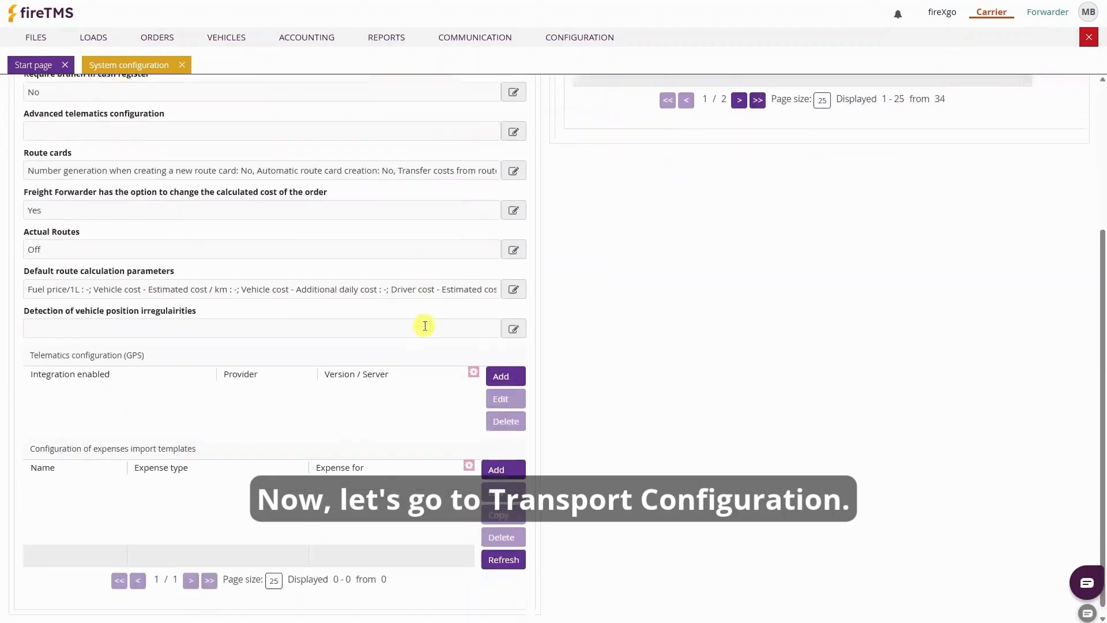
left_click(513, 241)
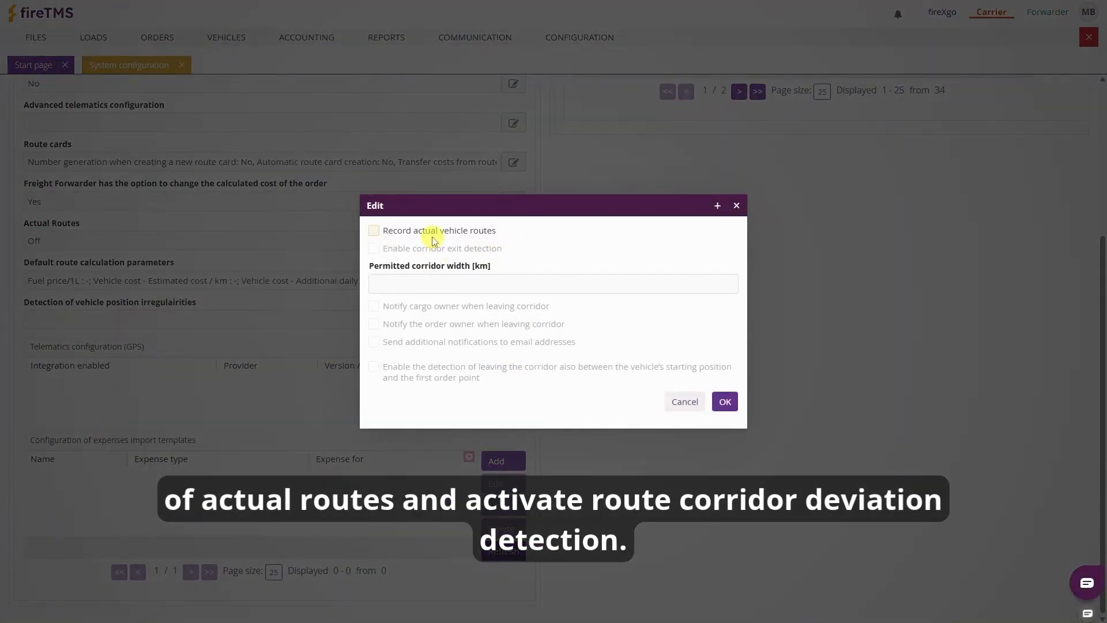
left_click(434, 233)
left_click(434, 254)
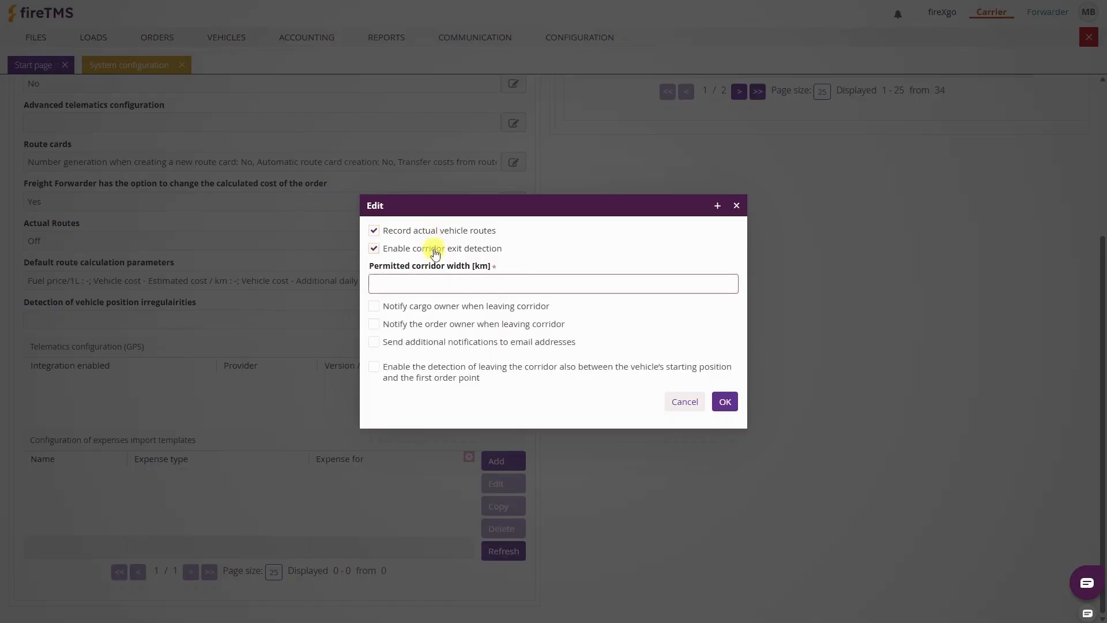
left_click(431, 284)
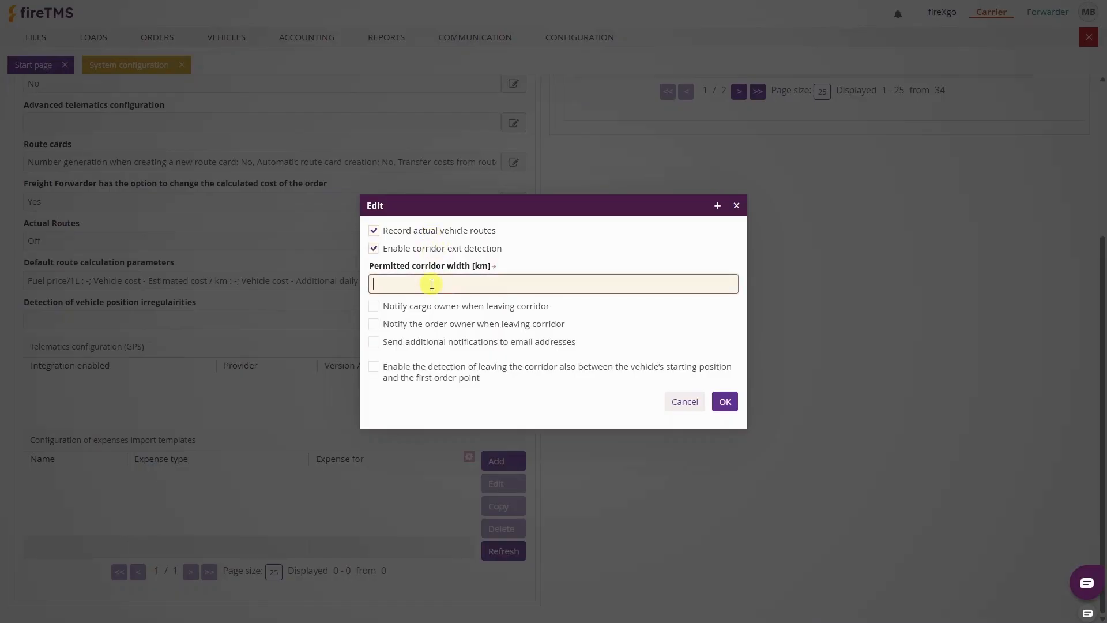
left_click(421, 326)
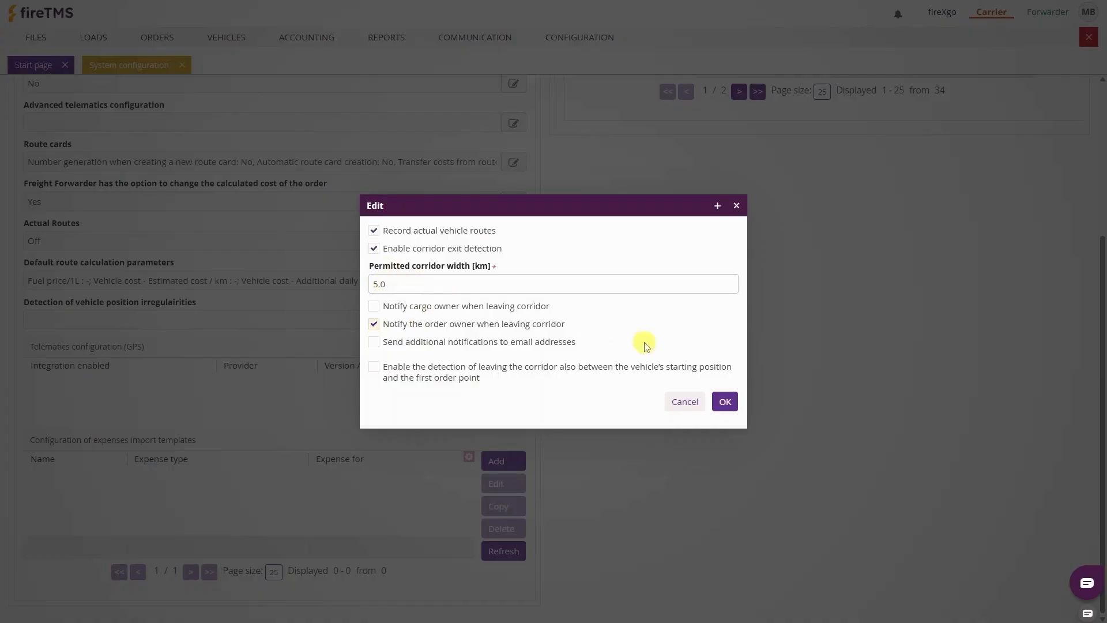
left_click(724, 400)
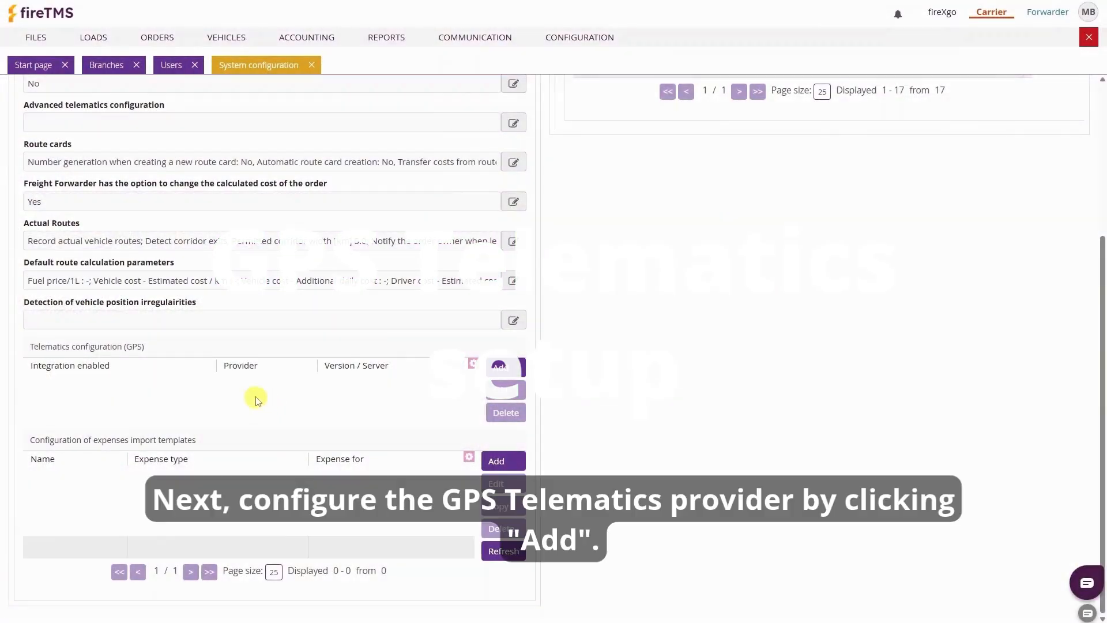
Add a GPS telematics configuration with Eurowag as the supplier
scroll(88, 358, "up", 2)
scroll(89, 358, "down", 1)
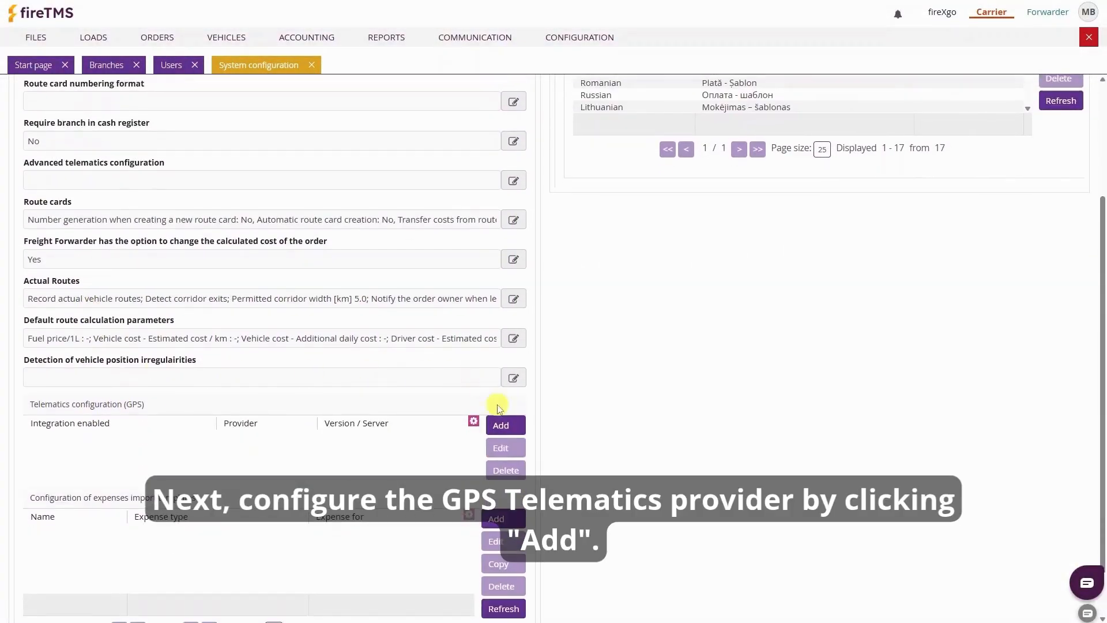
left_click(500, 425)
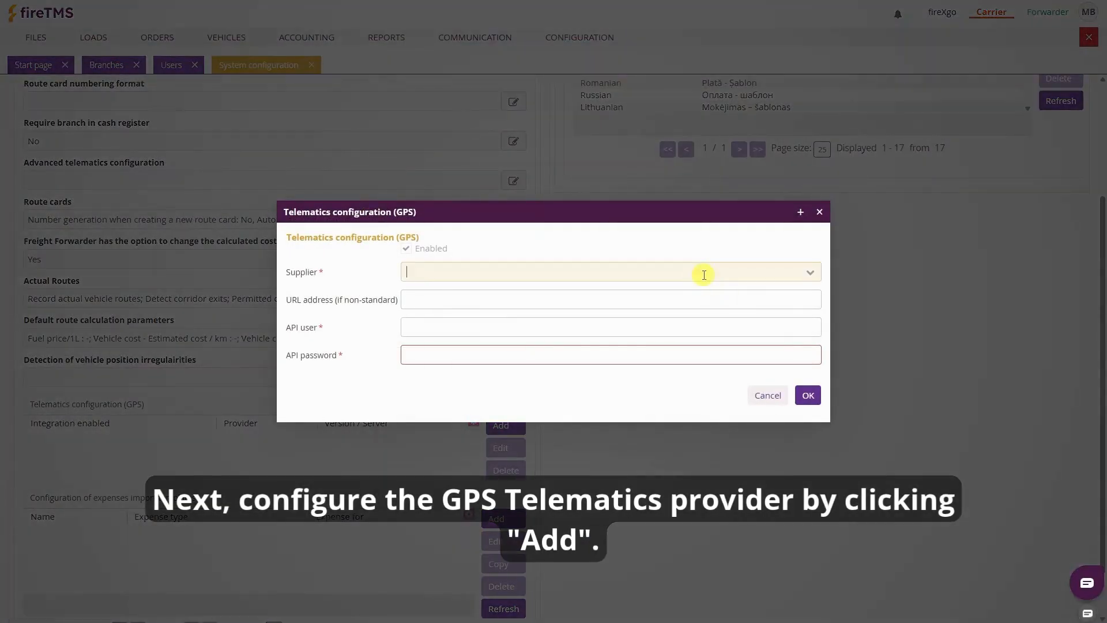
type("euro")
key("Return")
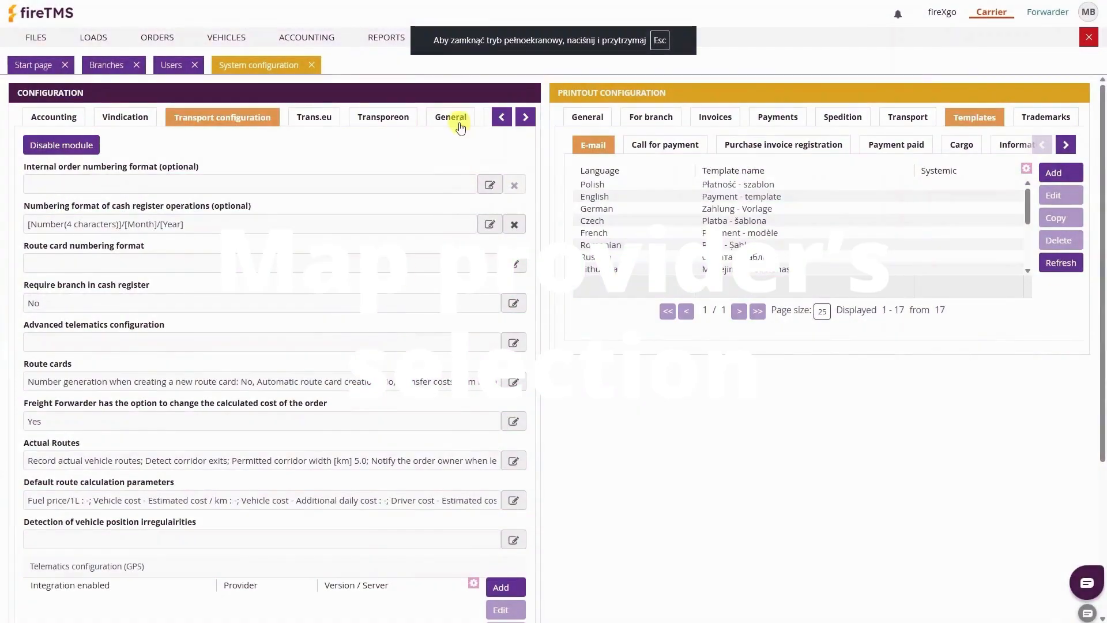
Keep HERE as the map provider in the general settings
left_click(453, 119)
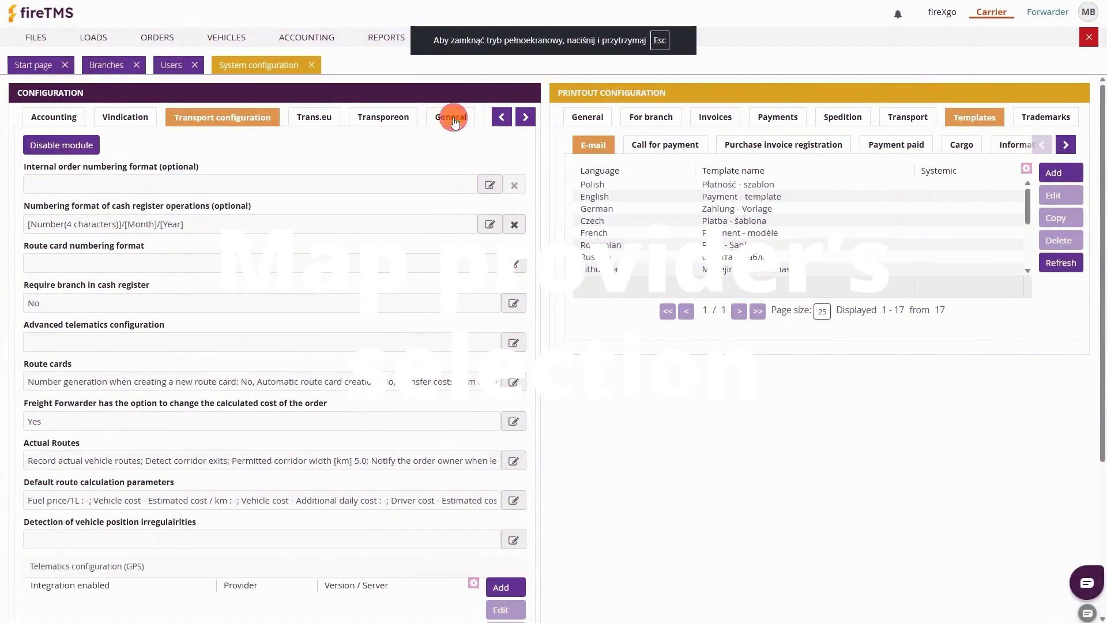
left_click(513, 197)
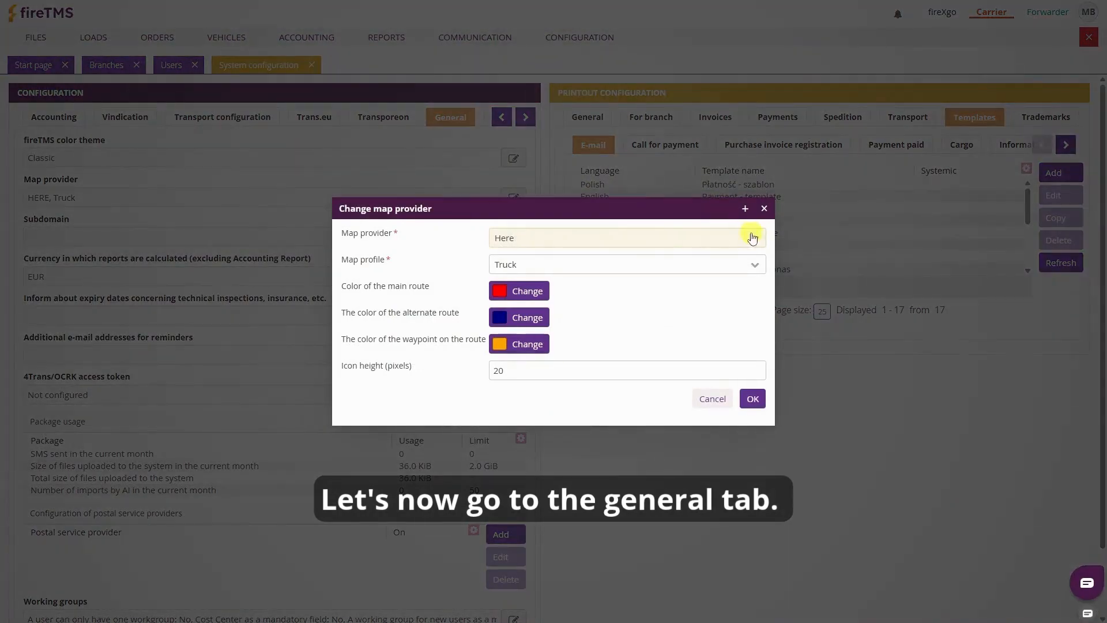
left_click(754, 237)
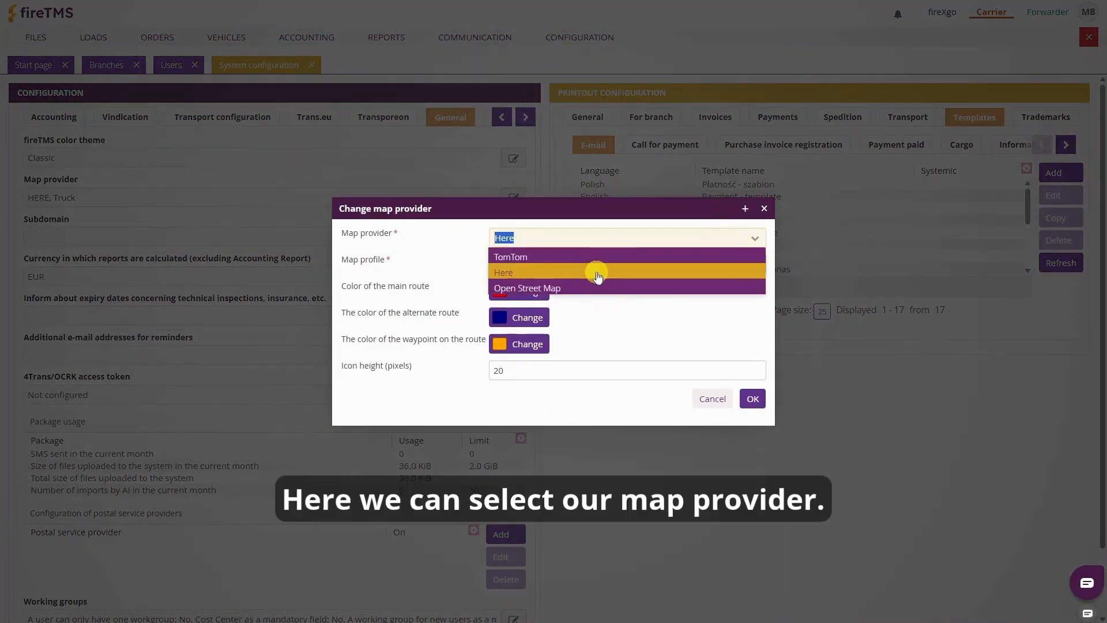
left_click(596, 273)
left_click(750, 396)
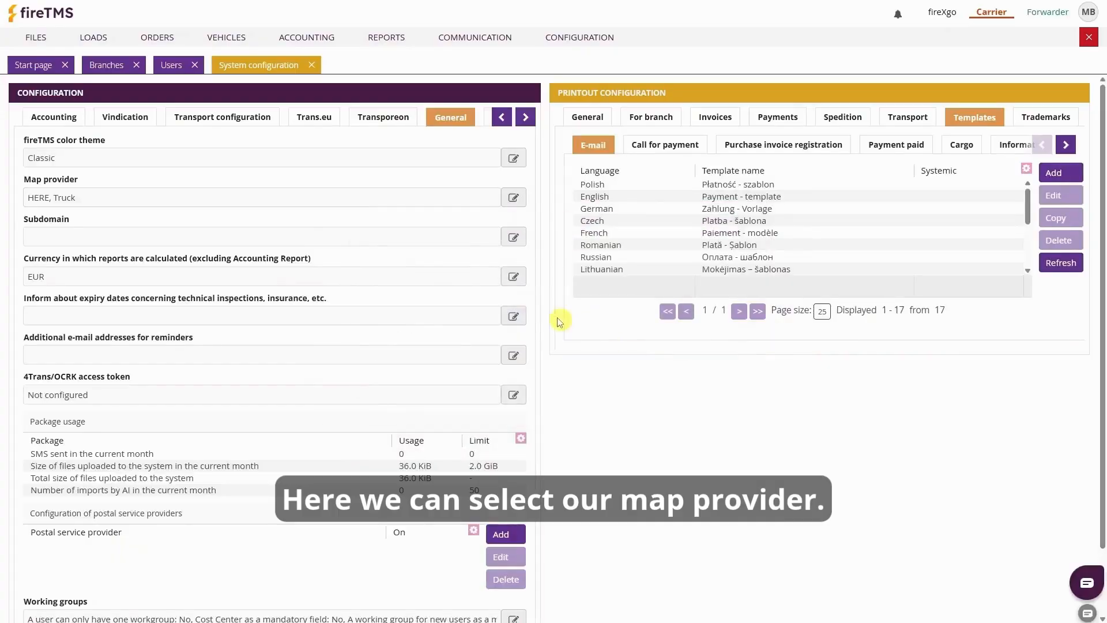
Keep EUR as the reporting currency
left_click(512, 277)
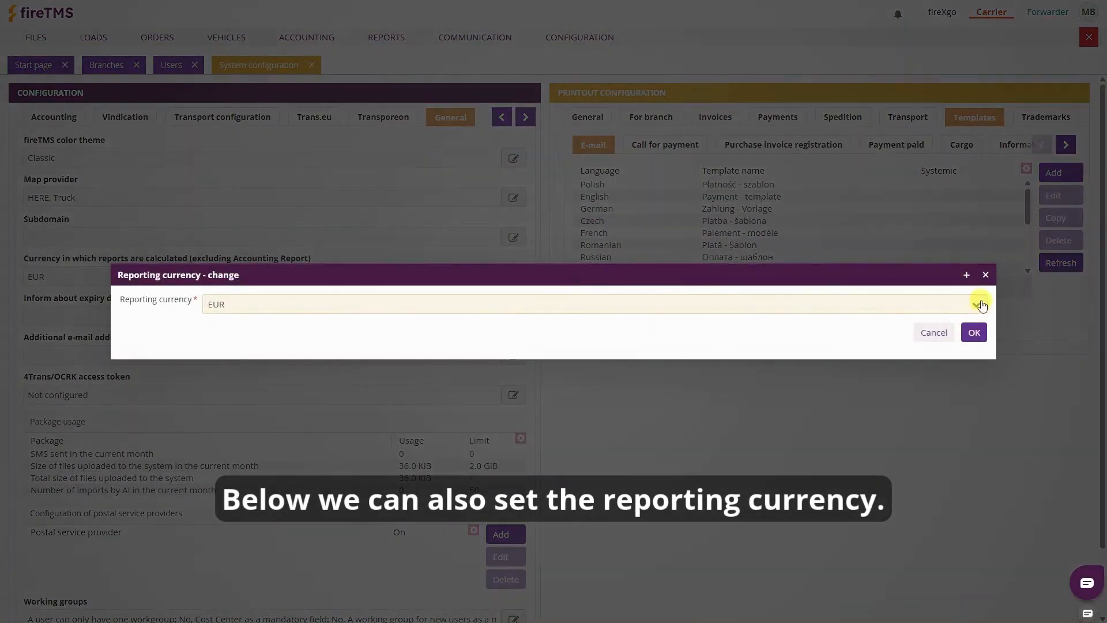
left_click(975, 304)
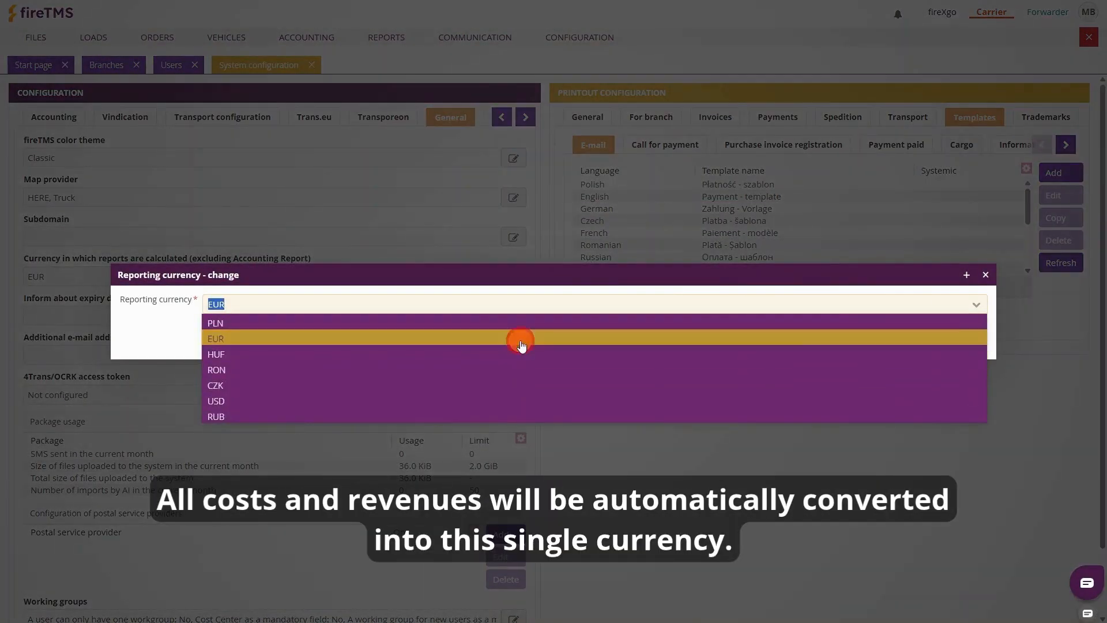
left_click(519, 338)
left_click(974, 332)
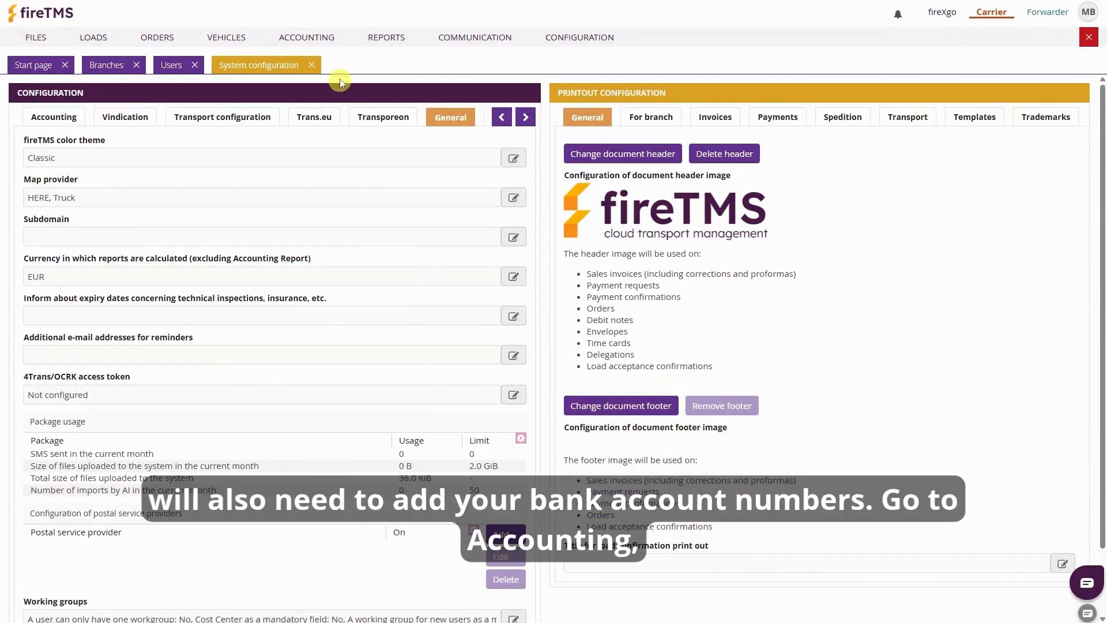
Start a new bank account with EUR currency and bank name mBank
left_click(329, 35)
left_click(337, 137)
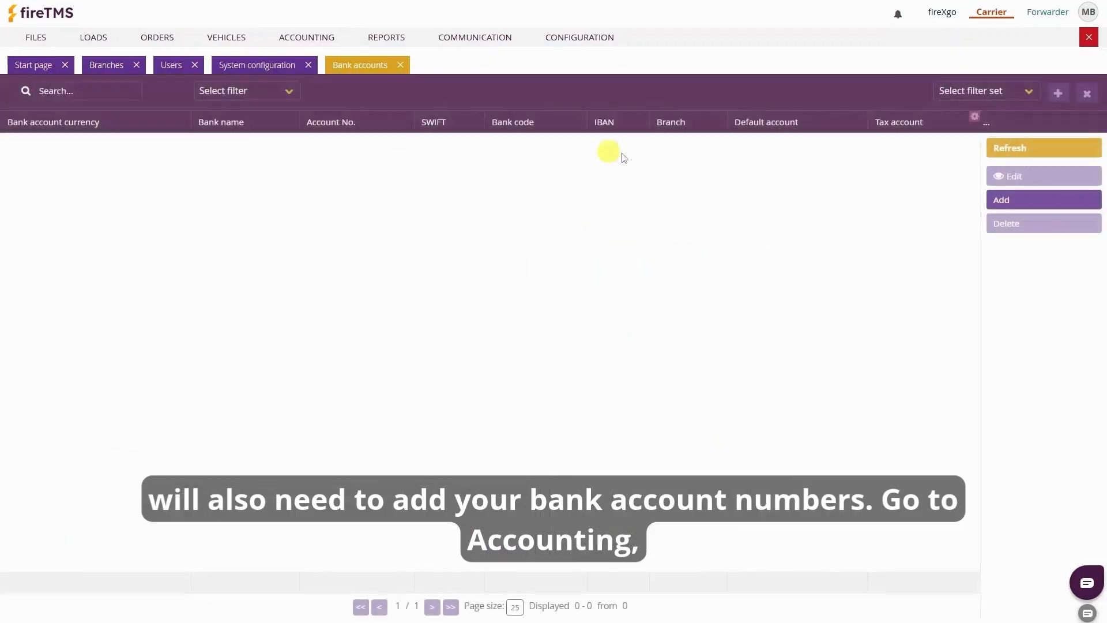
left_click(1003, 200)
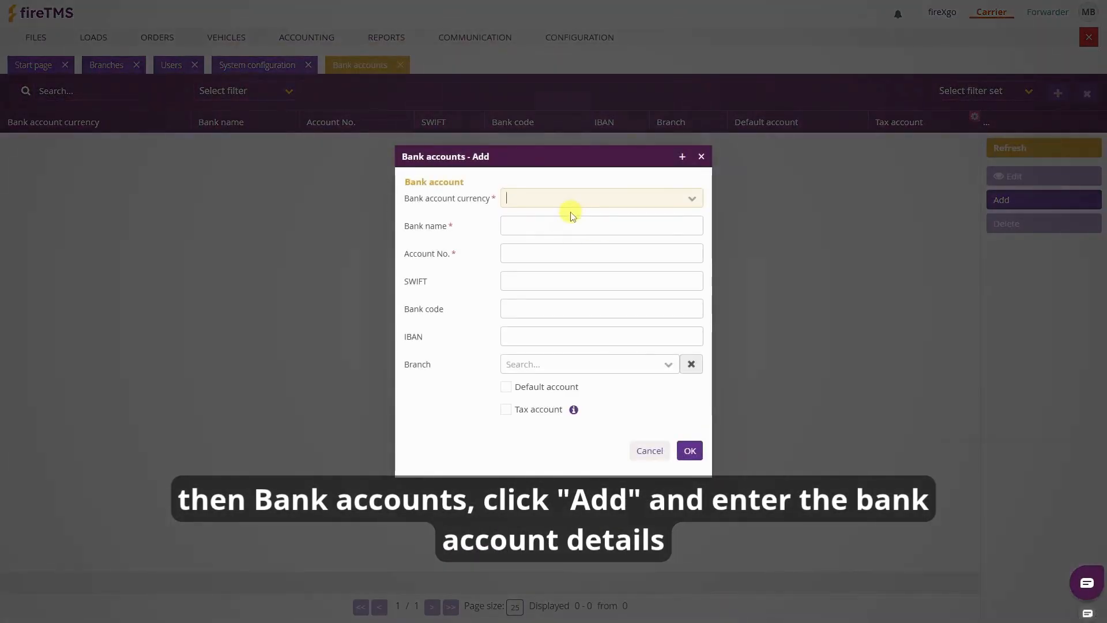
type("eur")
key("Tab")
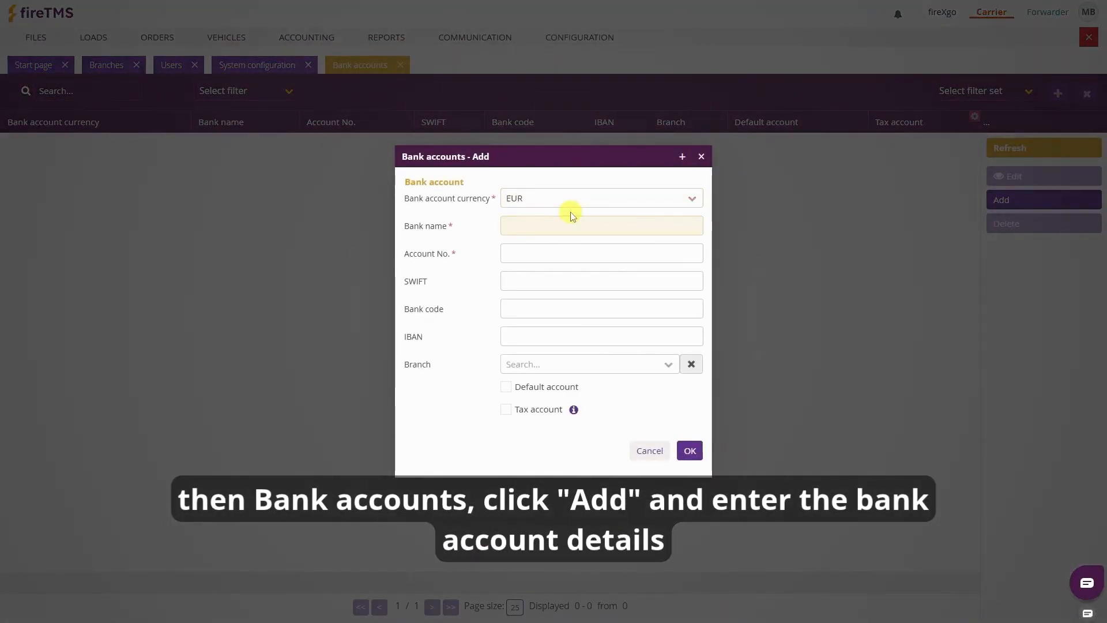
type("mBank")
key("Tab")
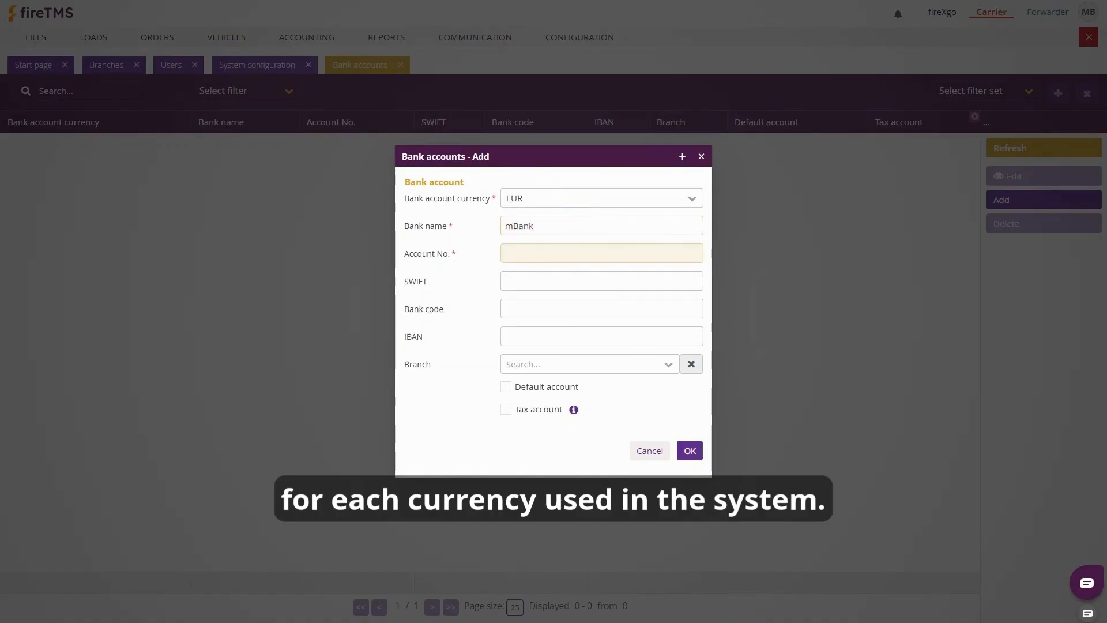
Paste in the account number, IBAN and SWIFT code, and save the account
left_click(533, 253)
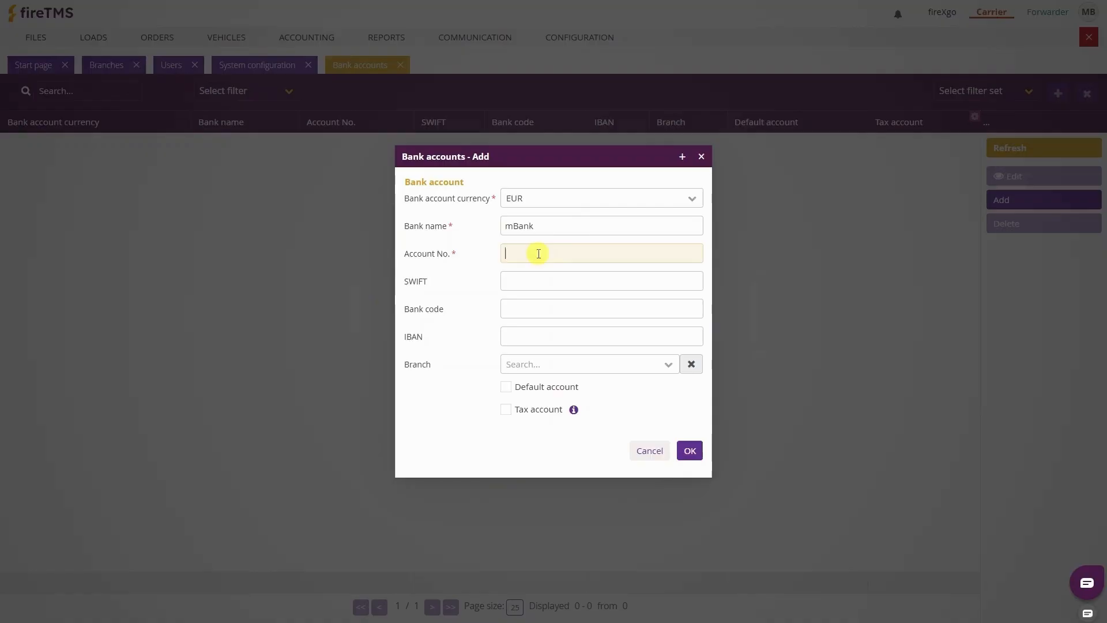
key("ctrl+v")
left_click(526, 332)
key("ctrl+v")
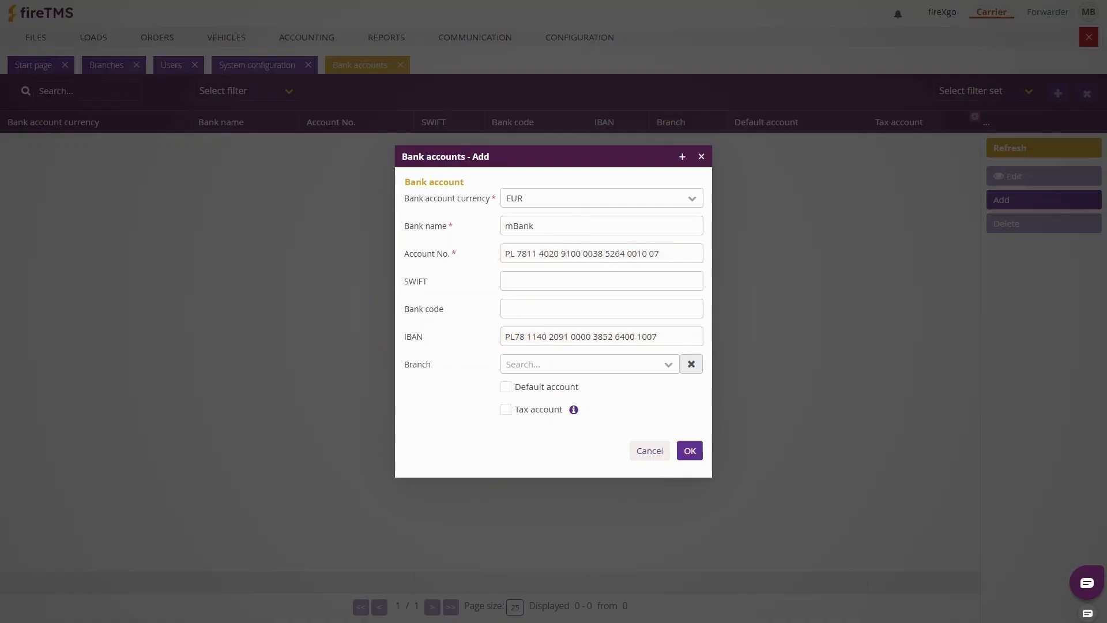
left_click(524, 281)
type("BREXPLPWXXX")
left_click(690, 450)
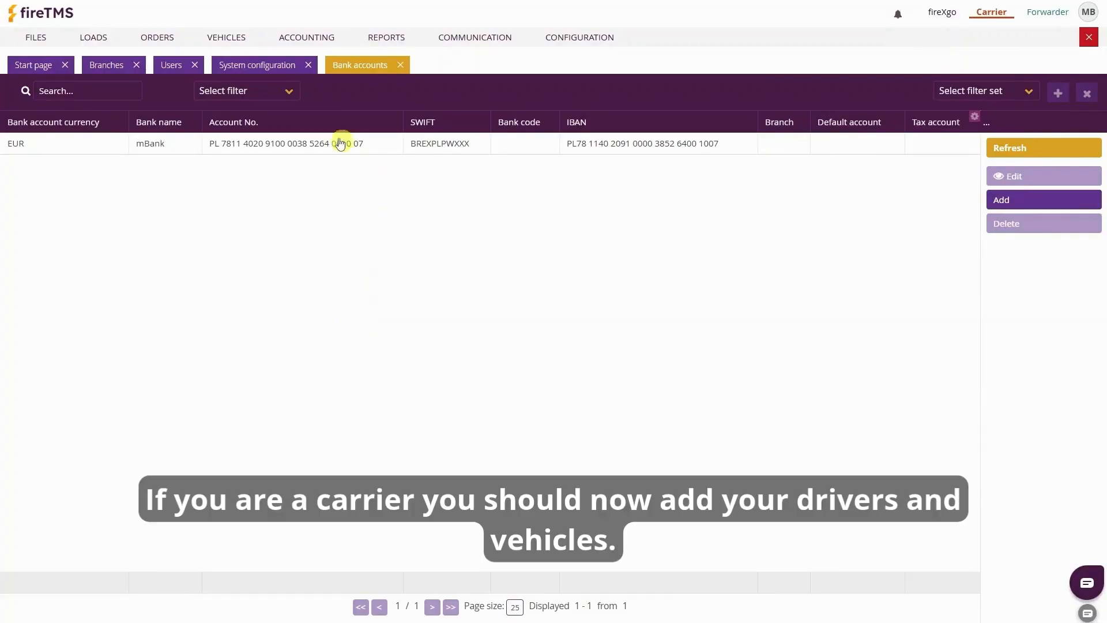
left_click(234, 37)
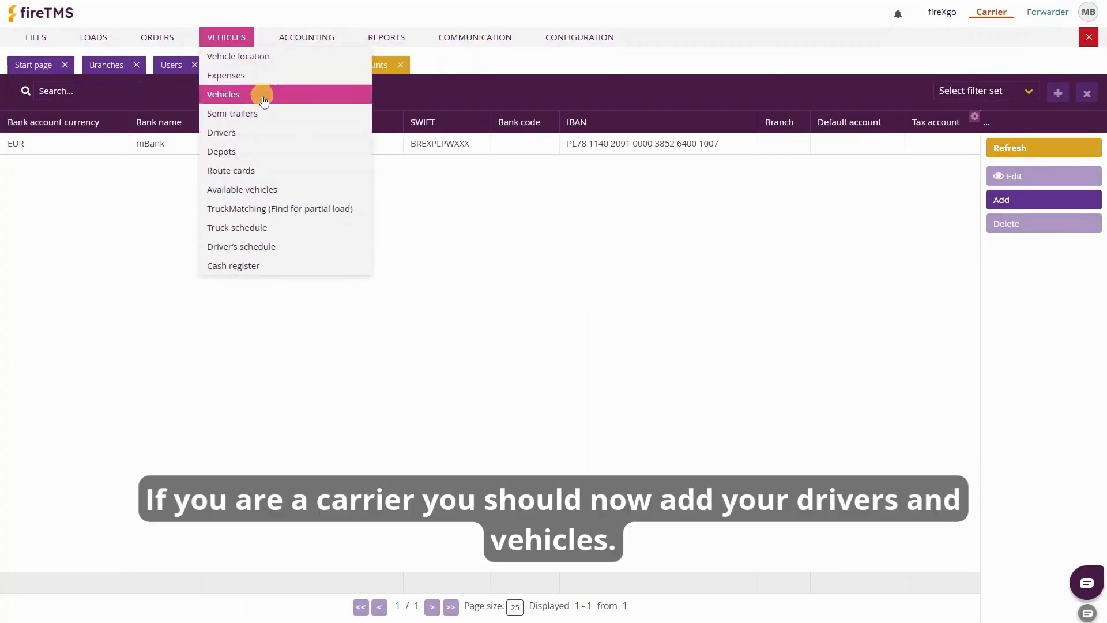
Add a new driver with their name to the Internal drivers list
left_click(264, 132)
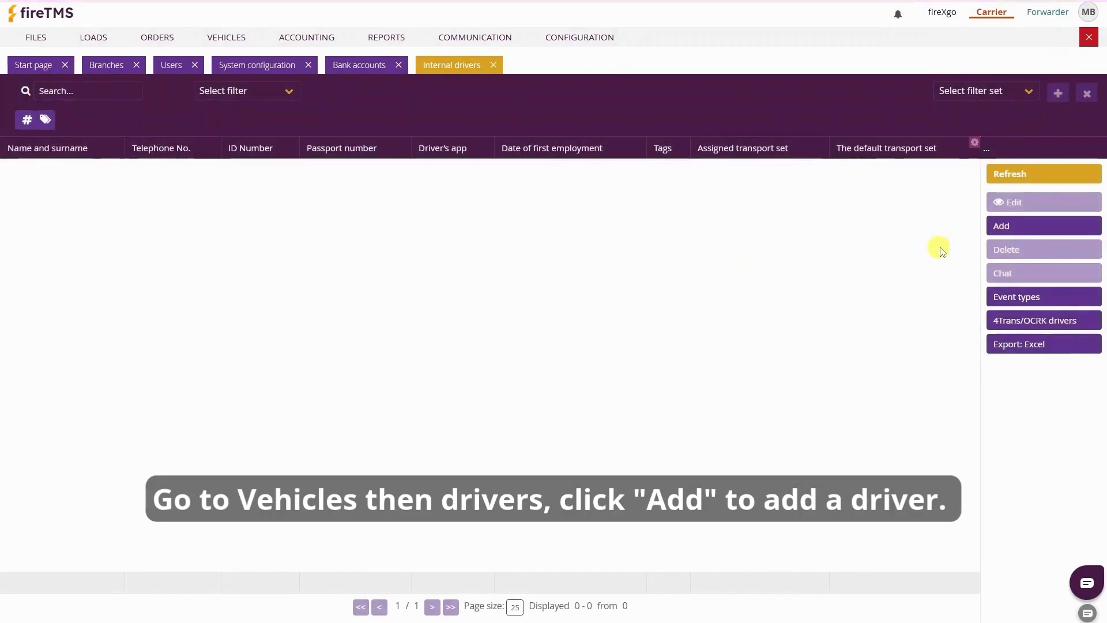
left_click(999, 225)
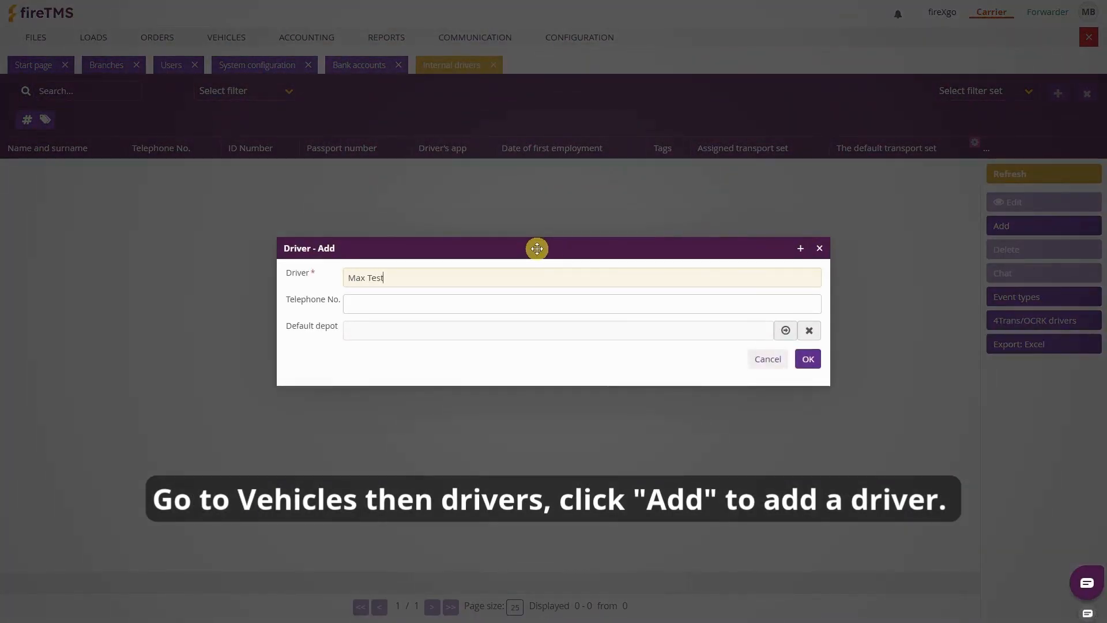
left_click(809, 357)
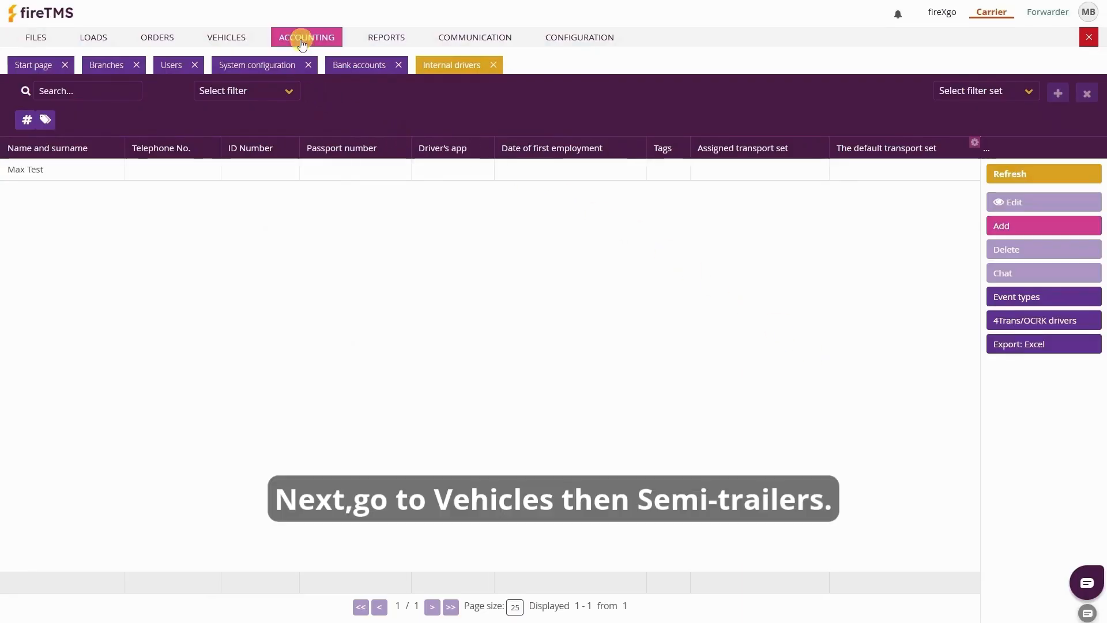
left_click(247, 36)
Add internal semi-trailer SR1001 of type MEGA (13.6 LDM, 24,500.0 kg)
left_click(254, 111)
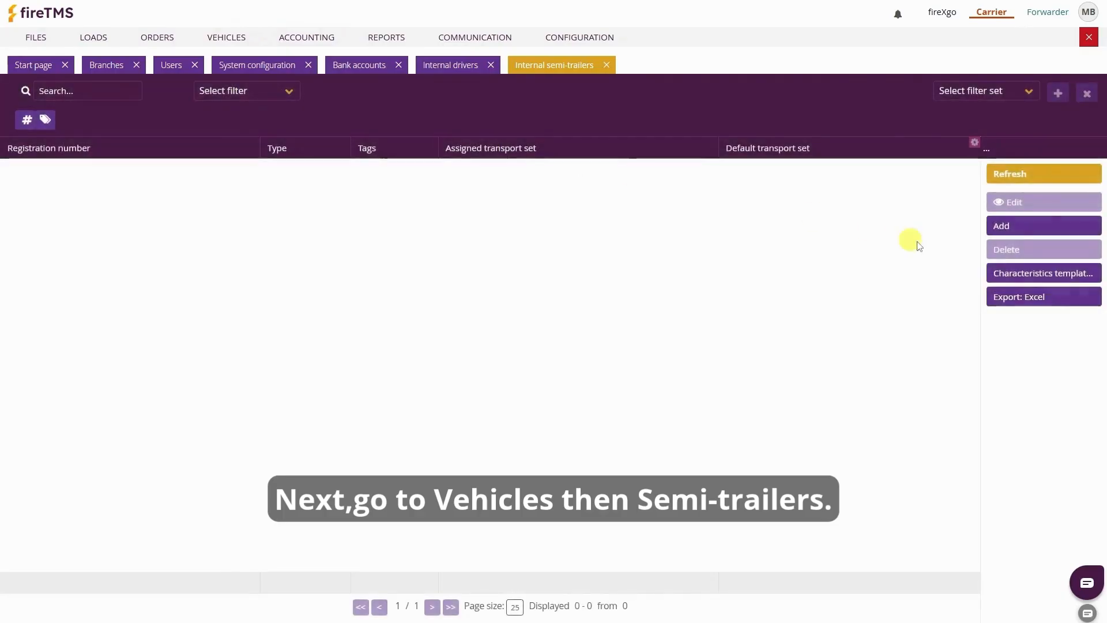
left_click(1001, 224)
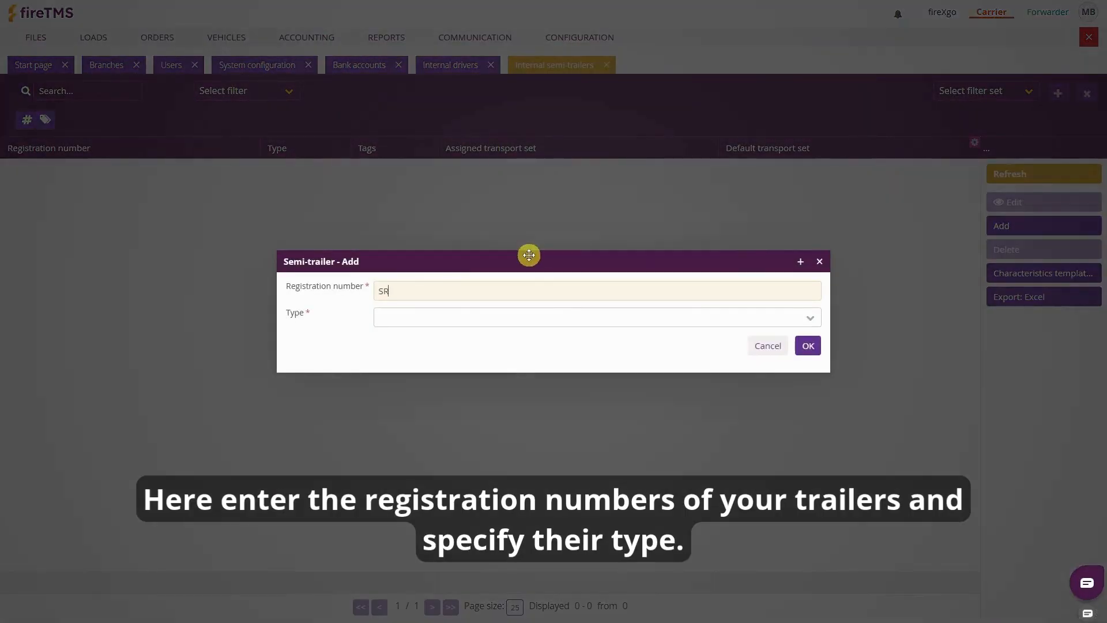
key("Tab")
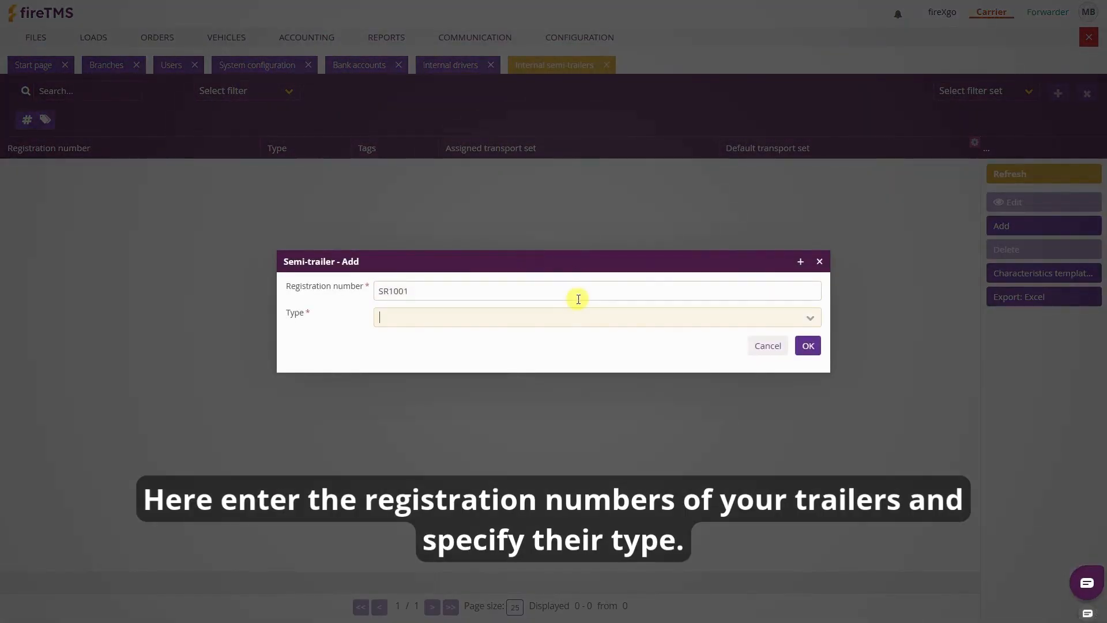
type("ME")
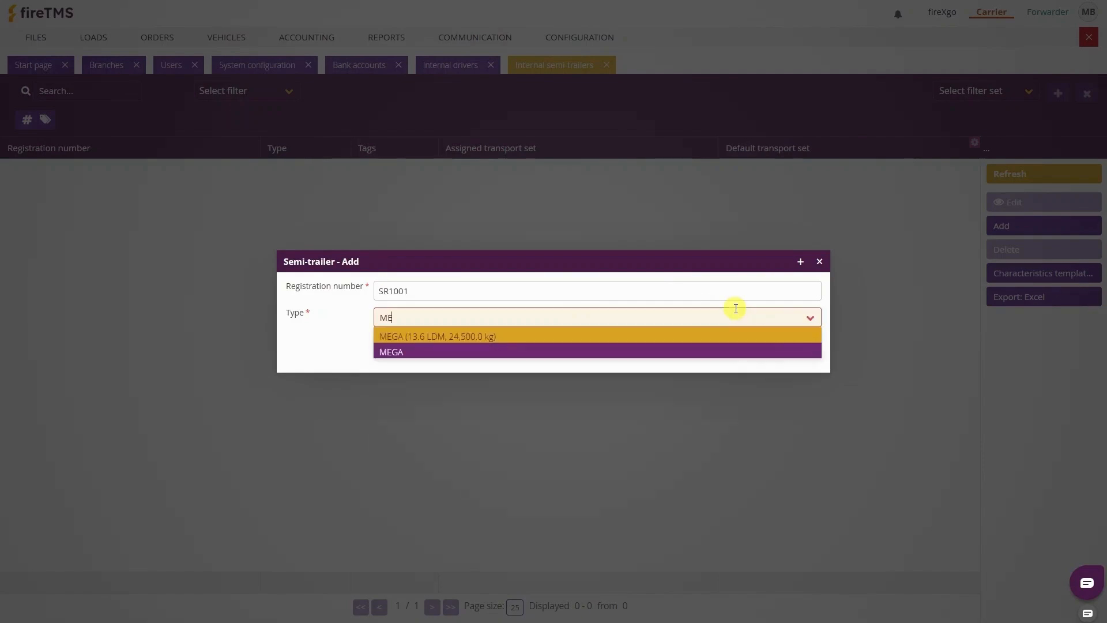
key("Return")
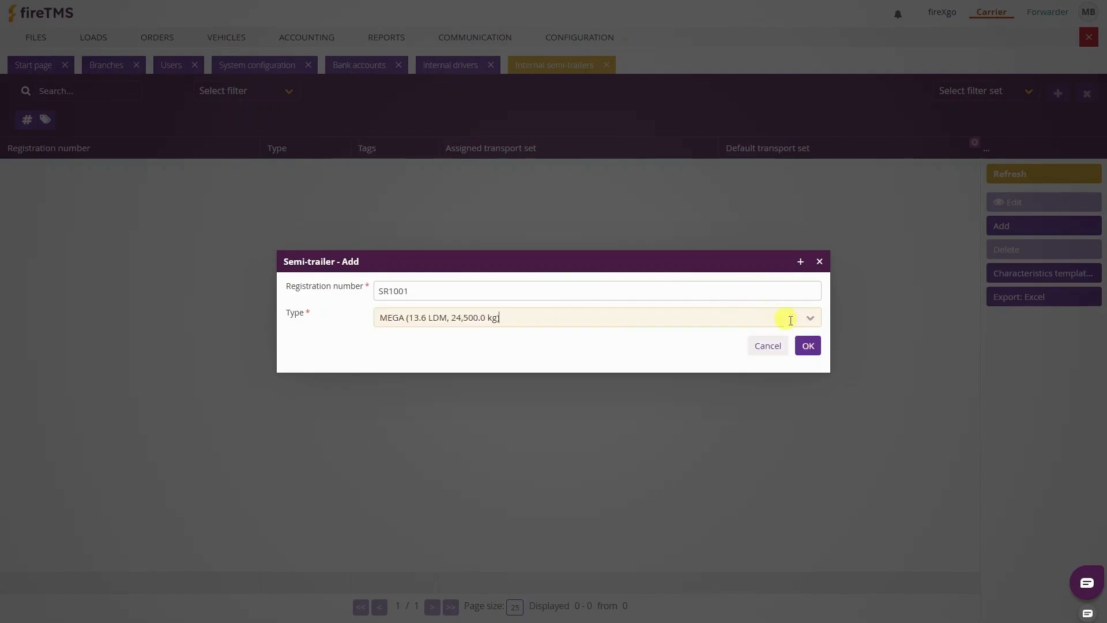
left_click(807, 345)
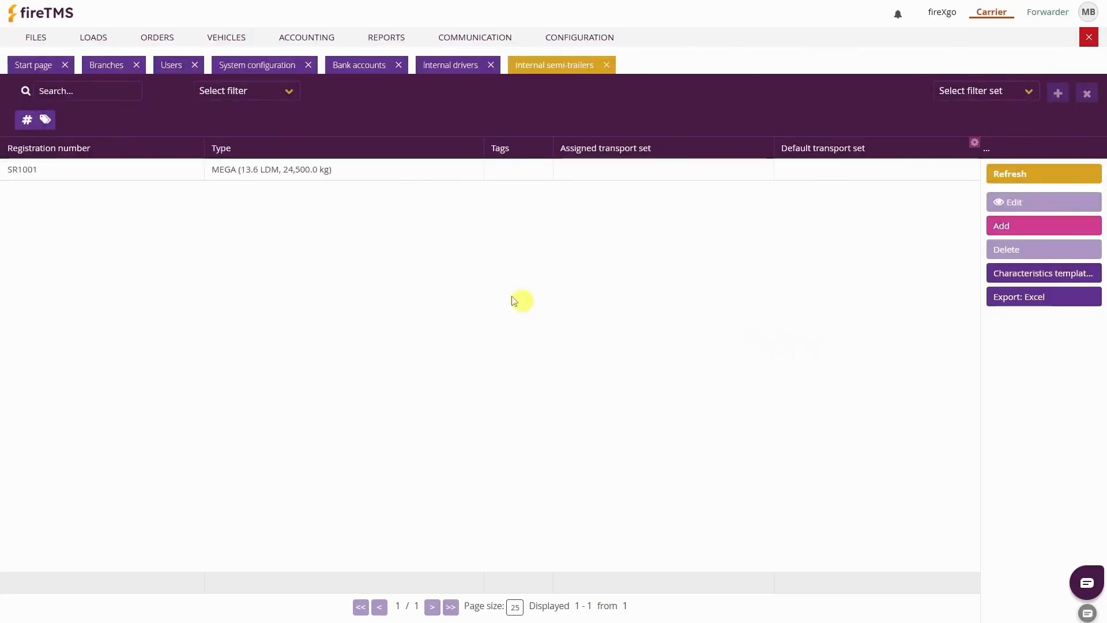
left_click(239, 47)
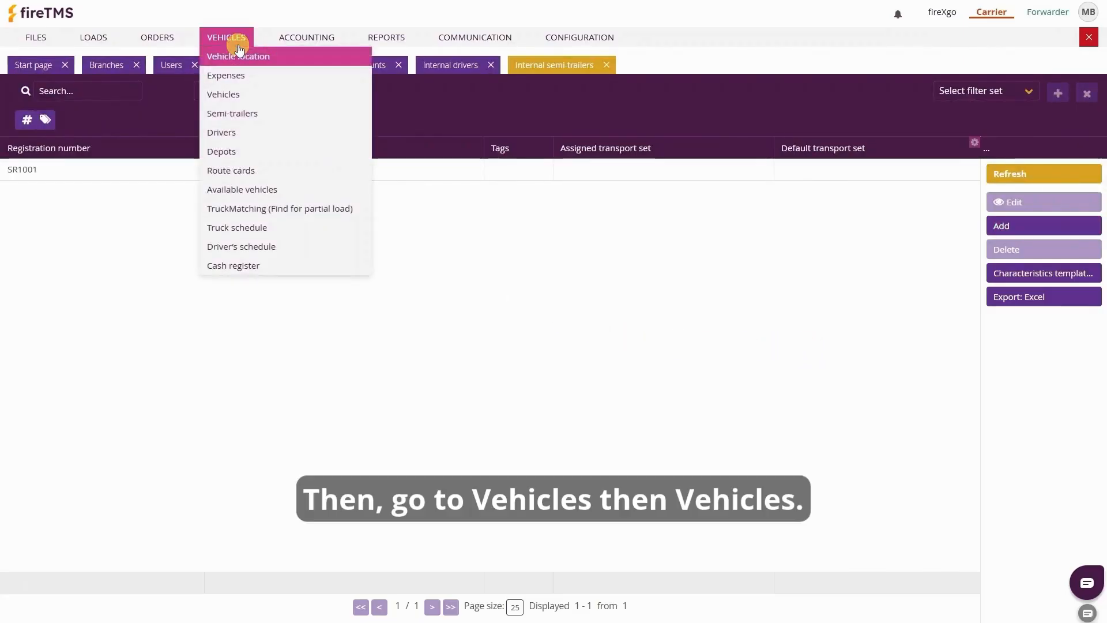
Register own vehicle SK2002 in the Vehicles list
left_click(259, 95)
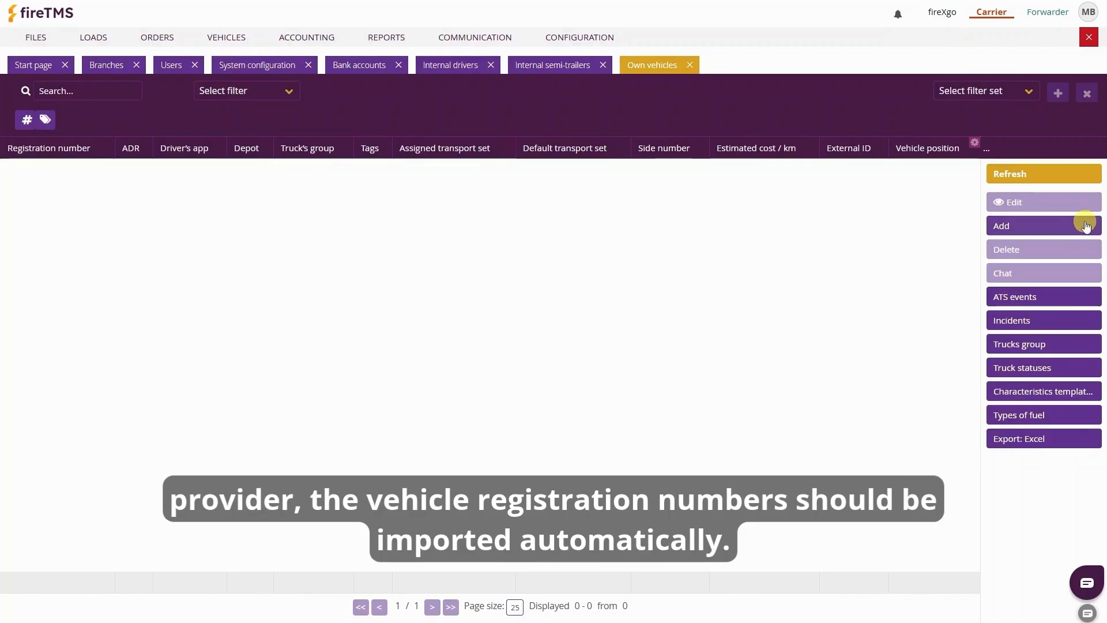
left_click(1086, 225)
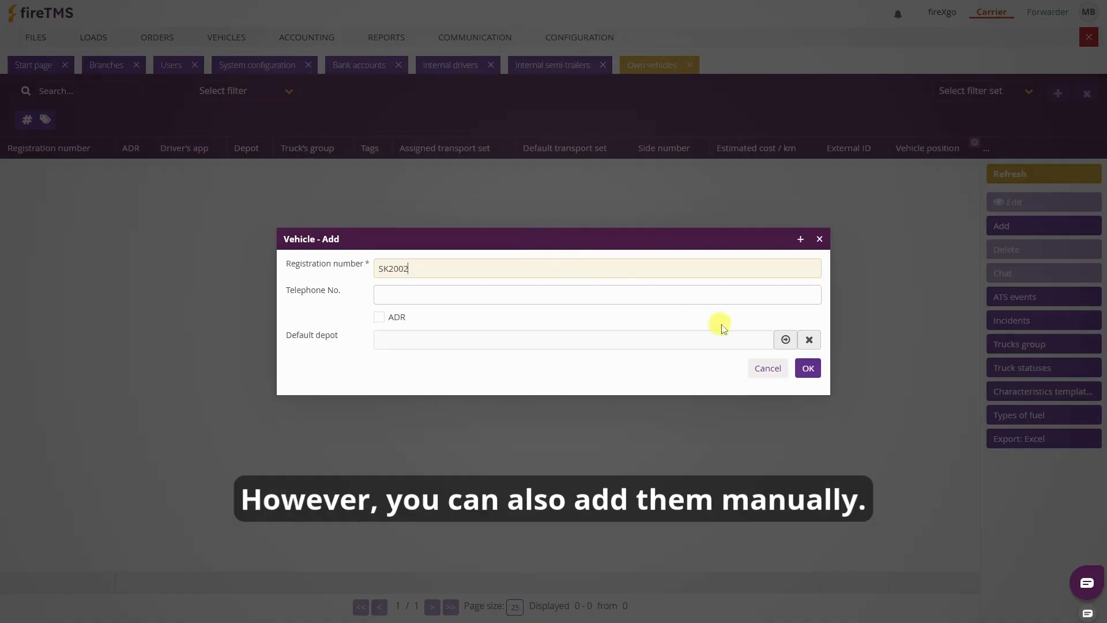
left_click(809, 369)
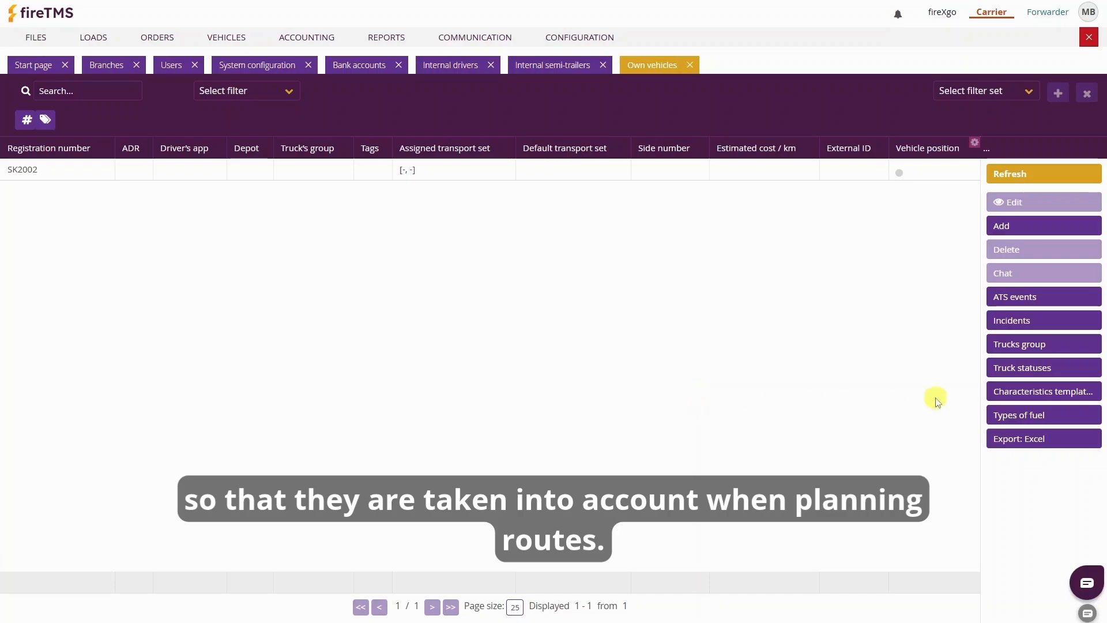
Create the 'road tractor' template for Road tractor with EURO 6 and CO2 class 2
left_click(1005, 391)
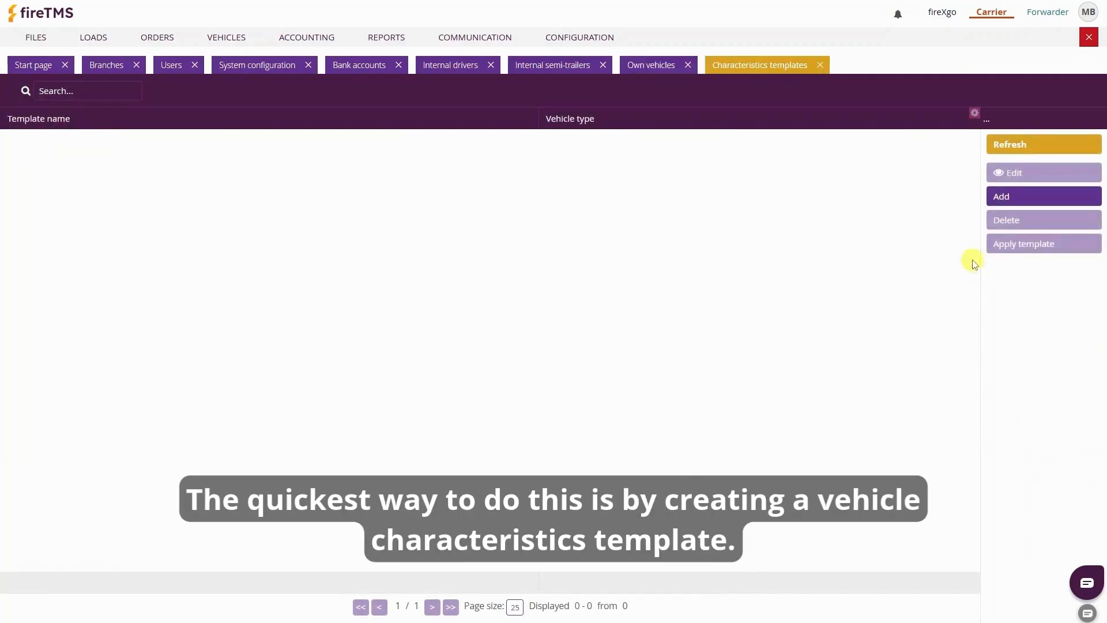
left_click(999, 197)
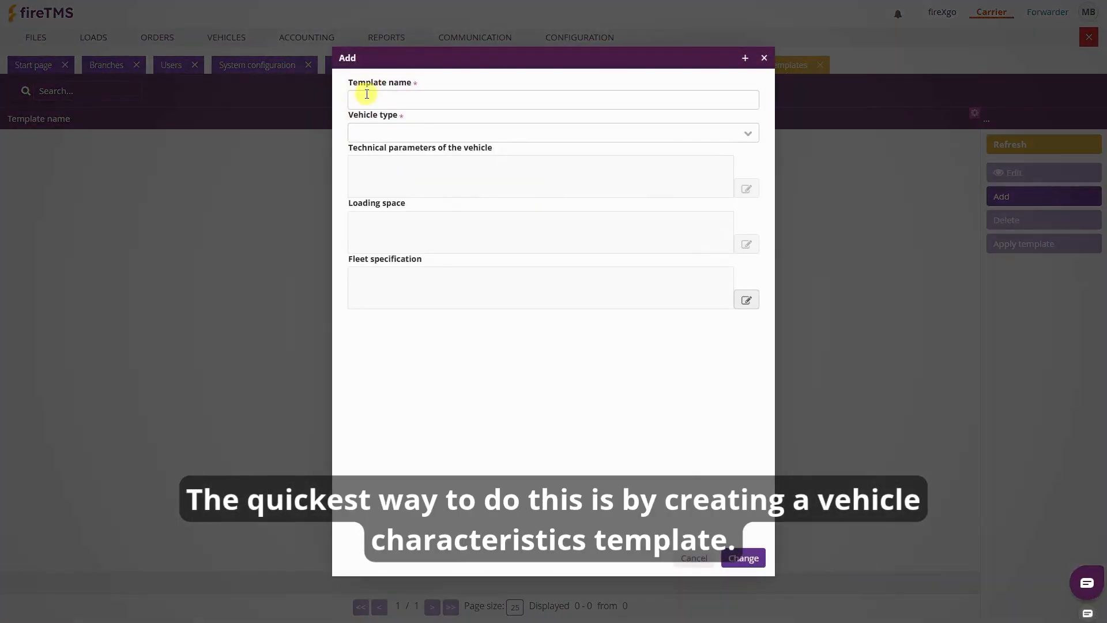
left_click(368, 95)
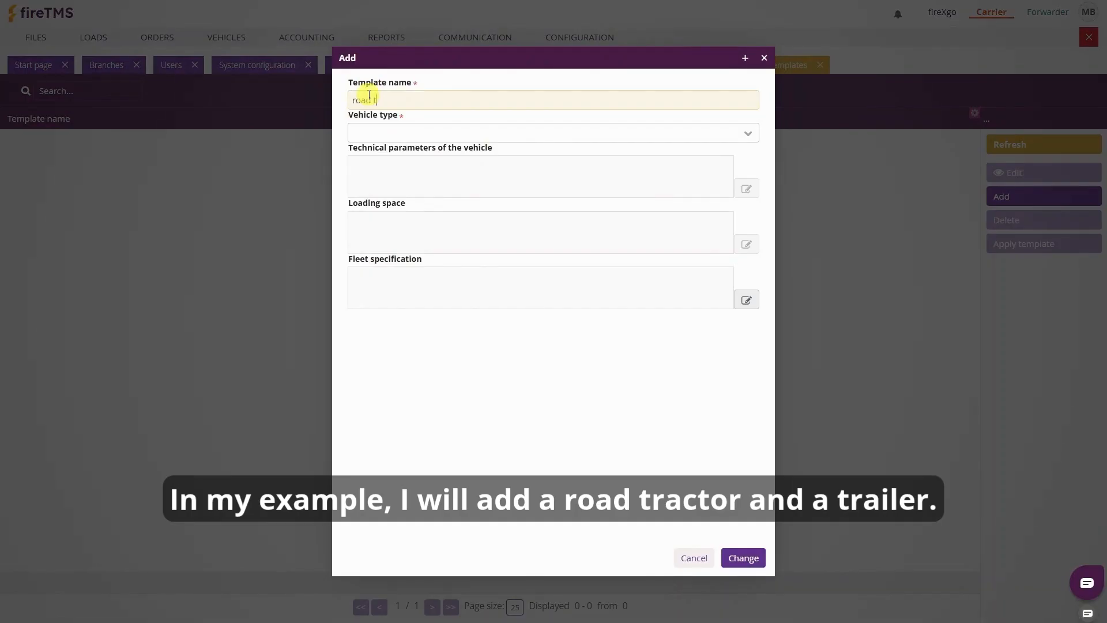
key("Tab")
type("r")
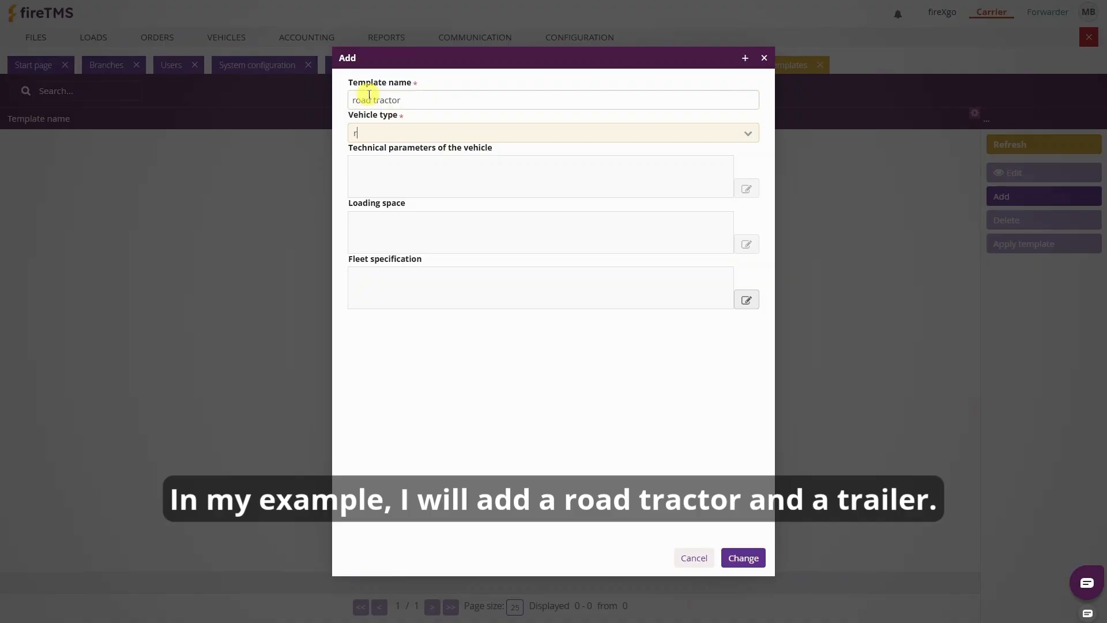
type("oa")
key("Return")
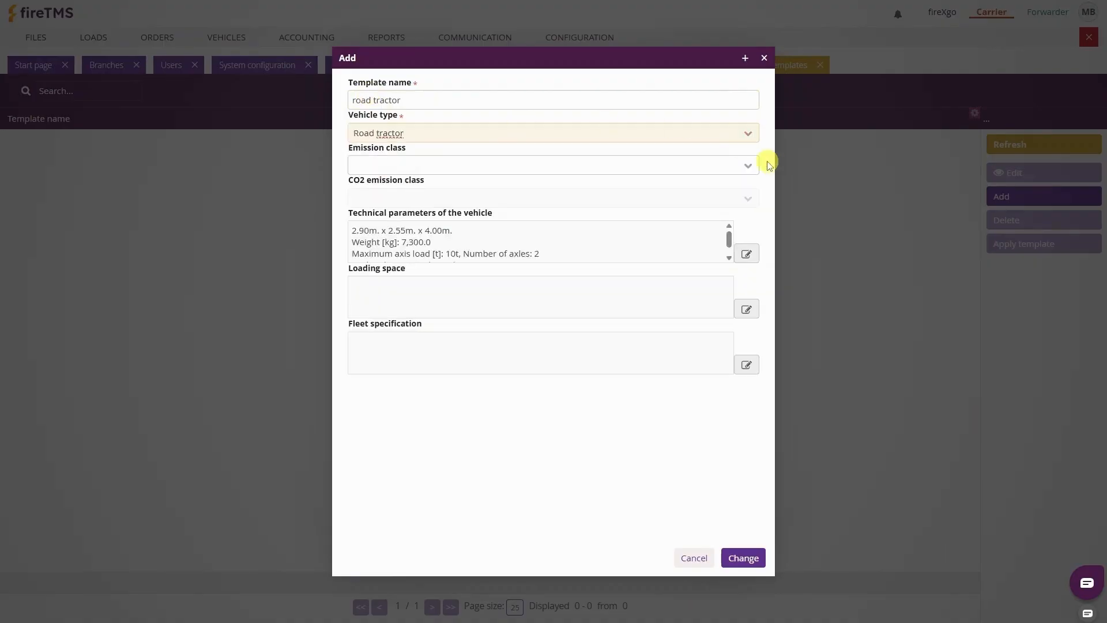
left_click(748, 165)
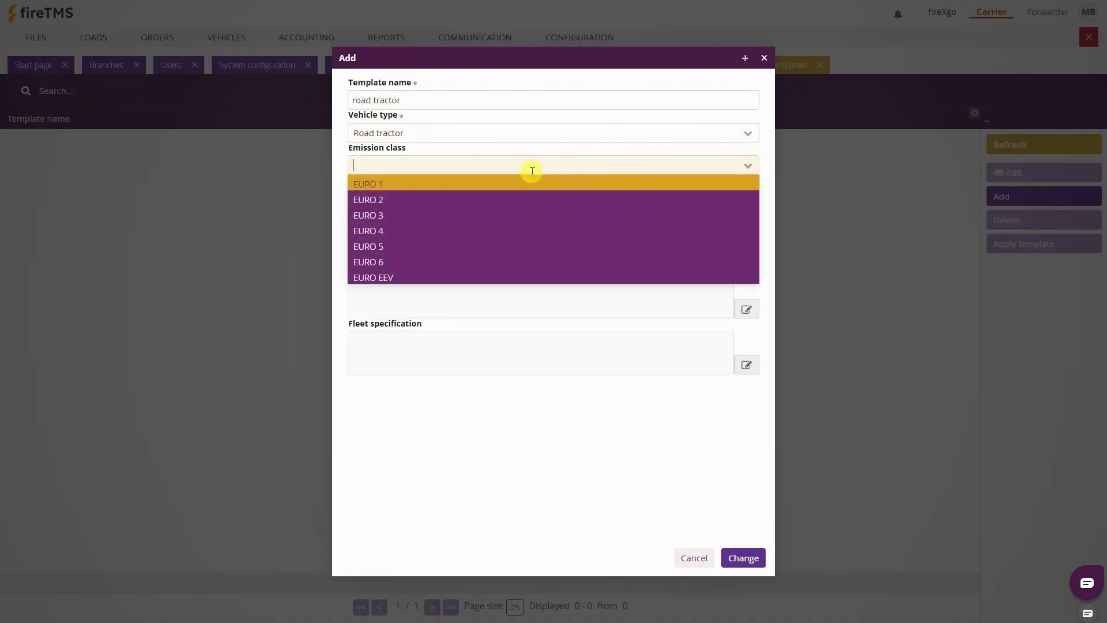
left_click(446, 263)
left_click(398, 192)
type("2")
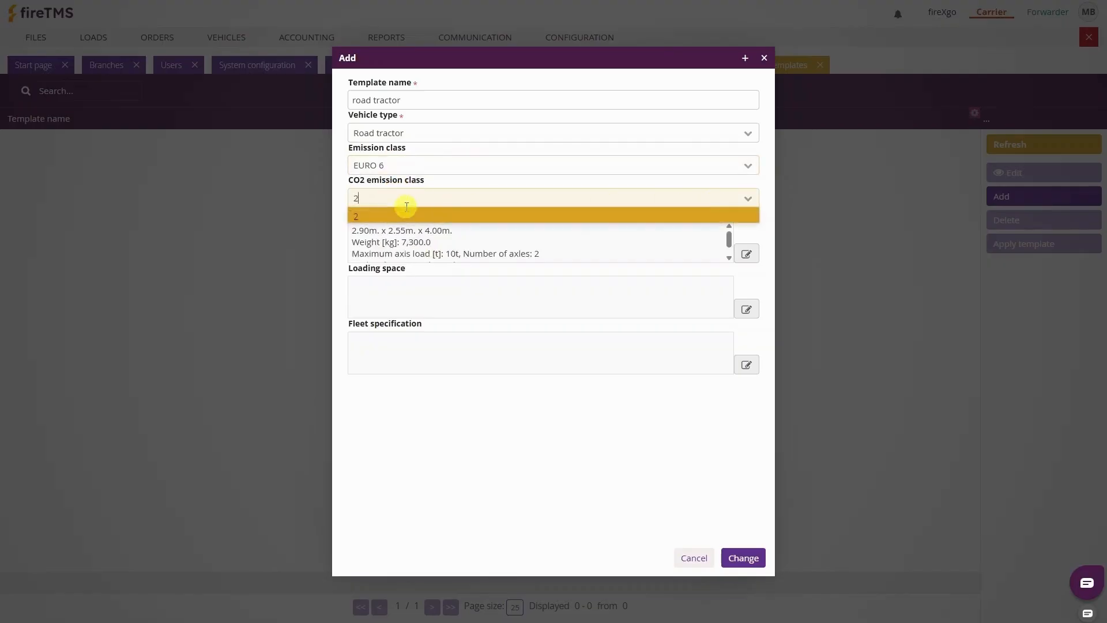
left_click(383, 212)
left_click(744, 558)
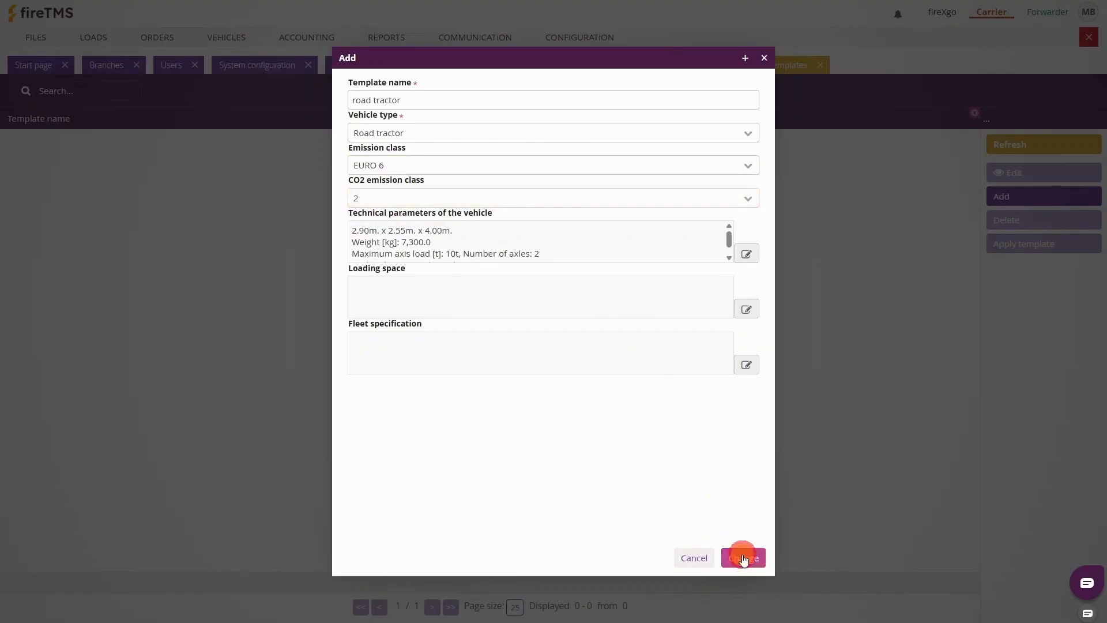
Create the 'trailer' characteristics template for the Semitrailer vehicle type
left_click(1006, 197)
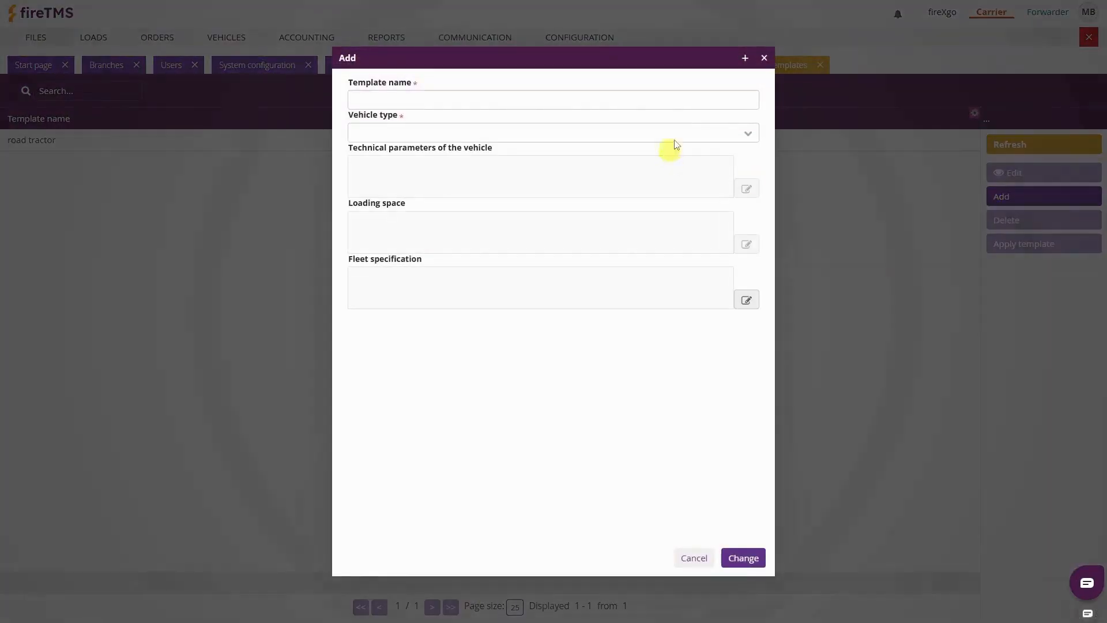
left_click(739, 99)
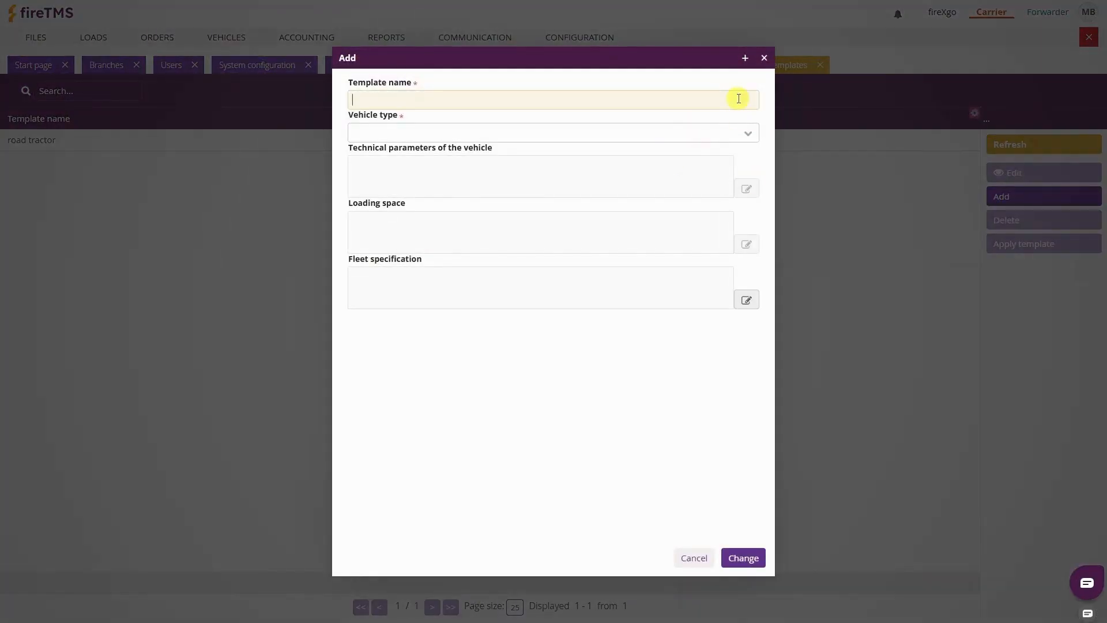
key("Tab")
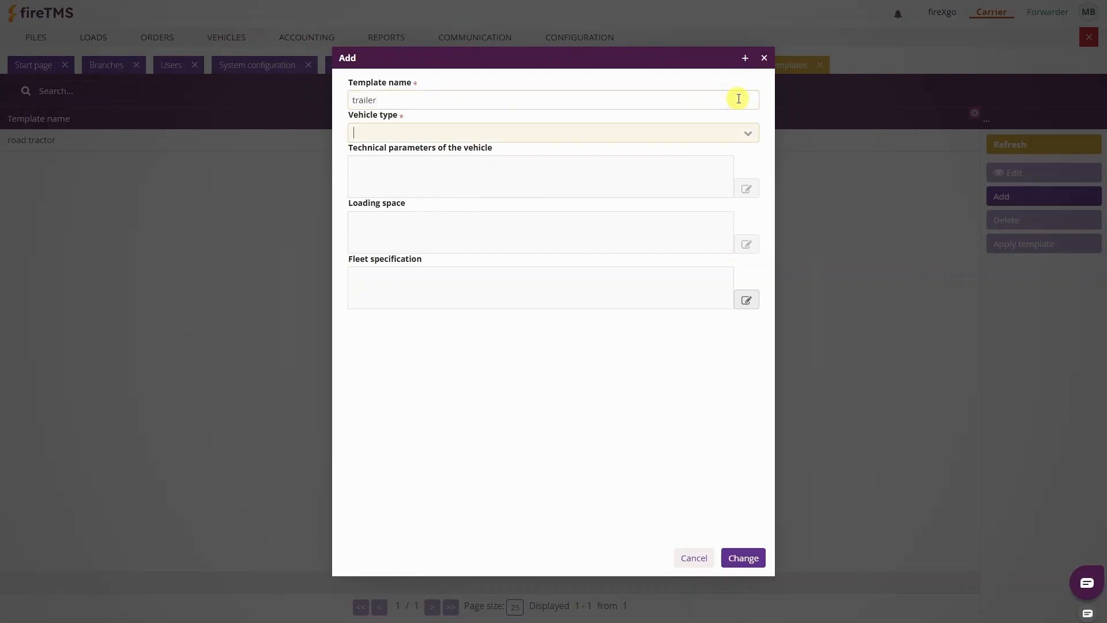
type("se")
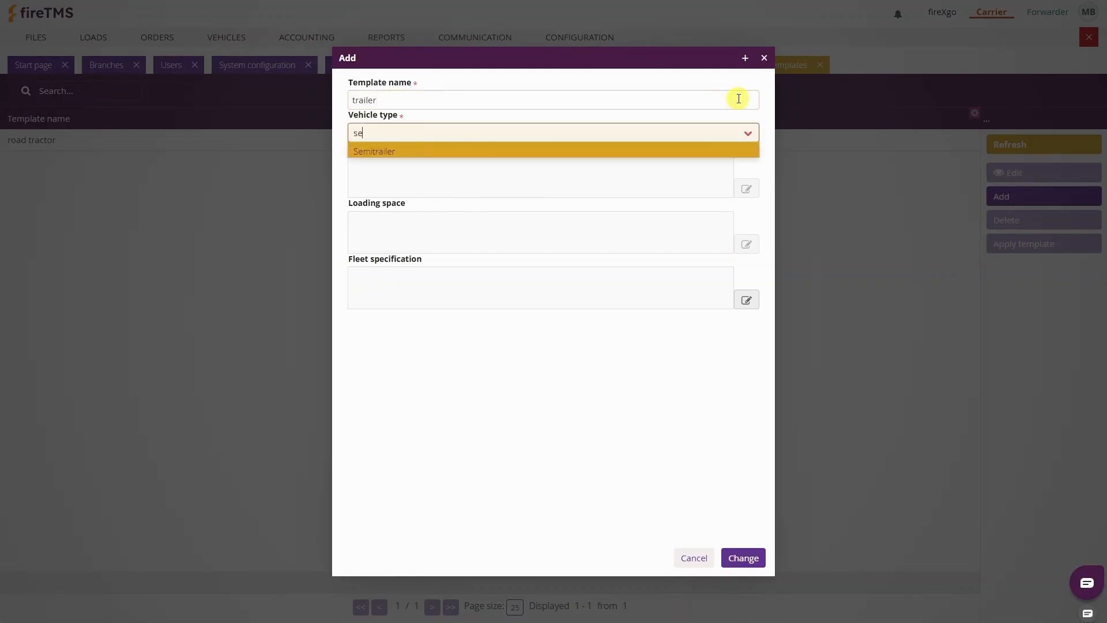
key("Return")
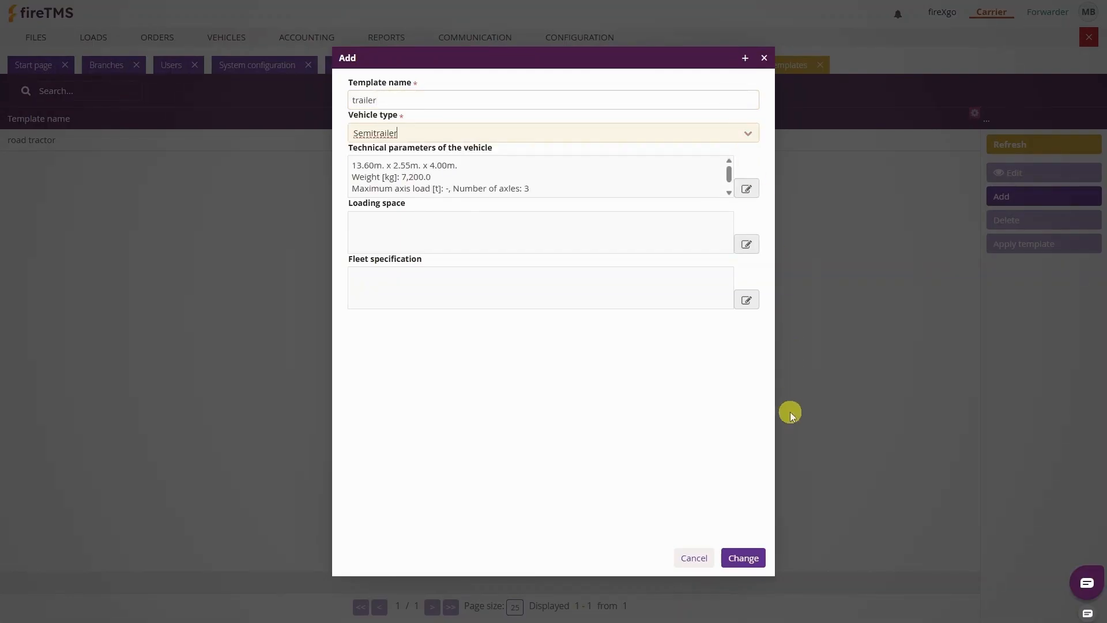
left_click(746, 556)
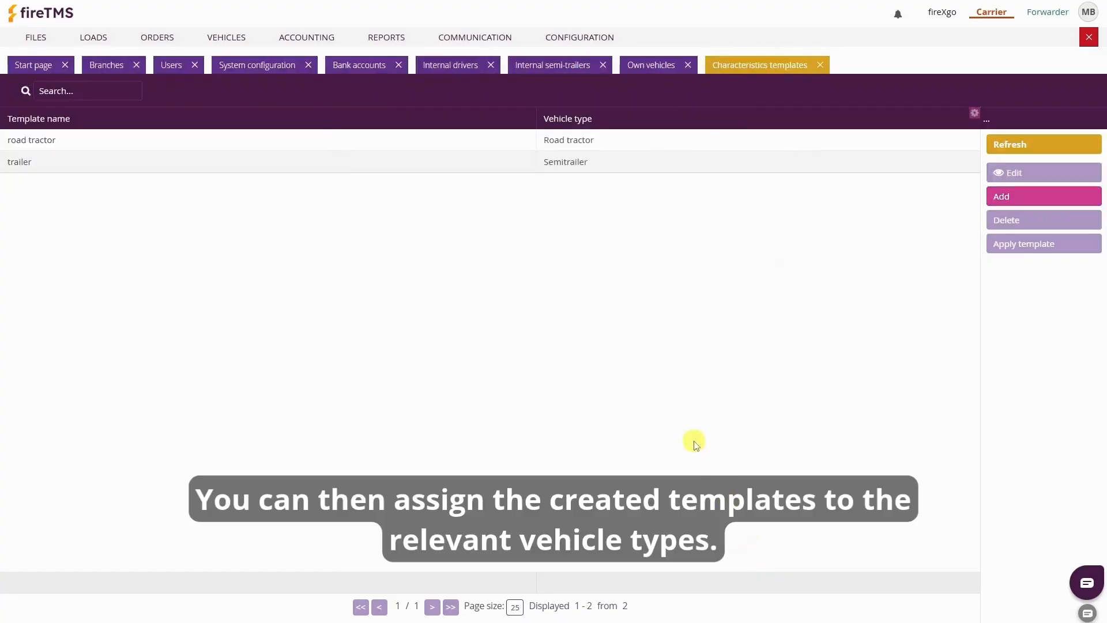
Apply the road tractor template to vehicle SK2002 and confirm
left_click(474, 136)
left_click(1021, 248)
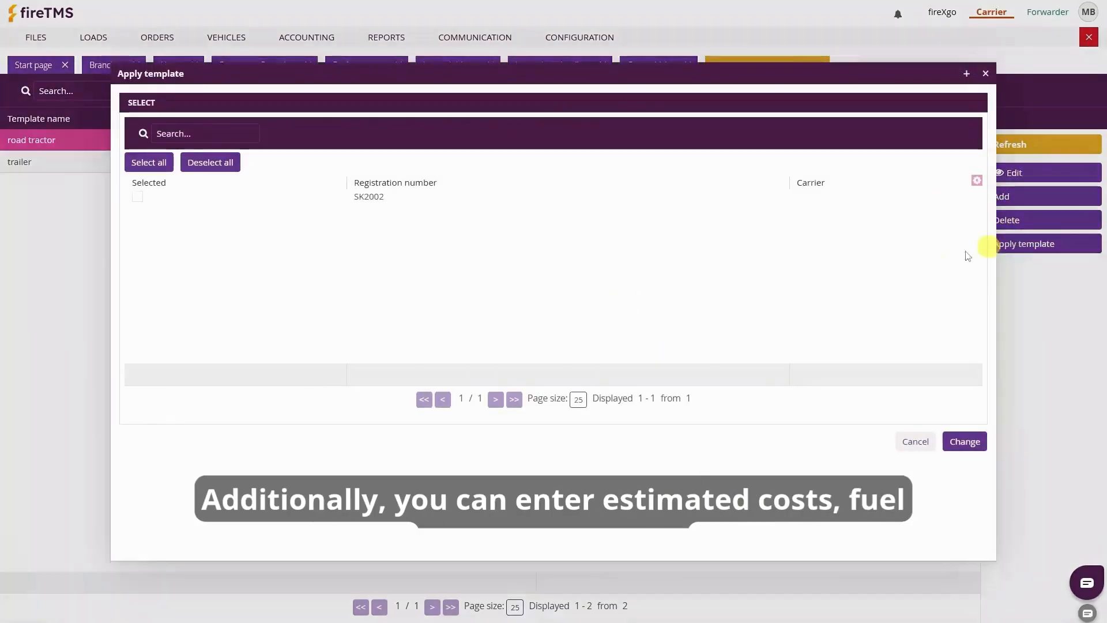
left_click(137, 196)
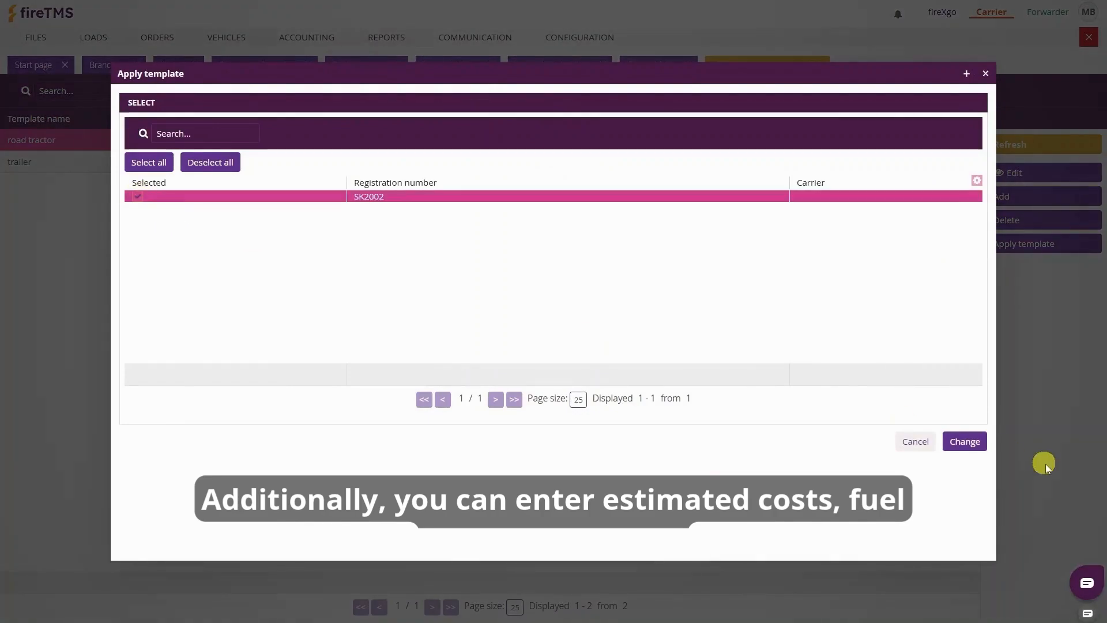
left_click(964, 441)
left_click(569, 350)
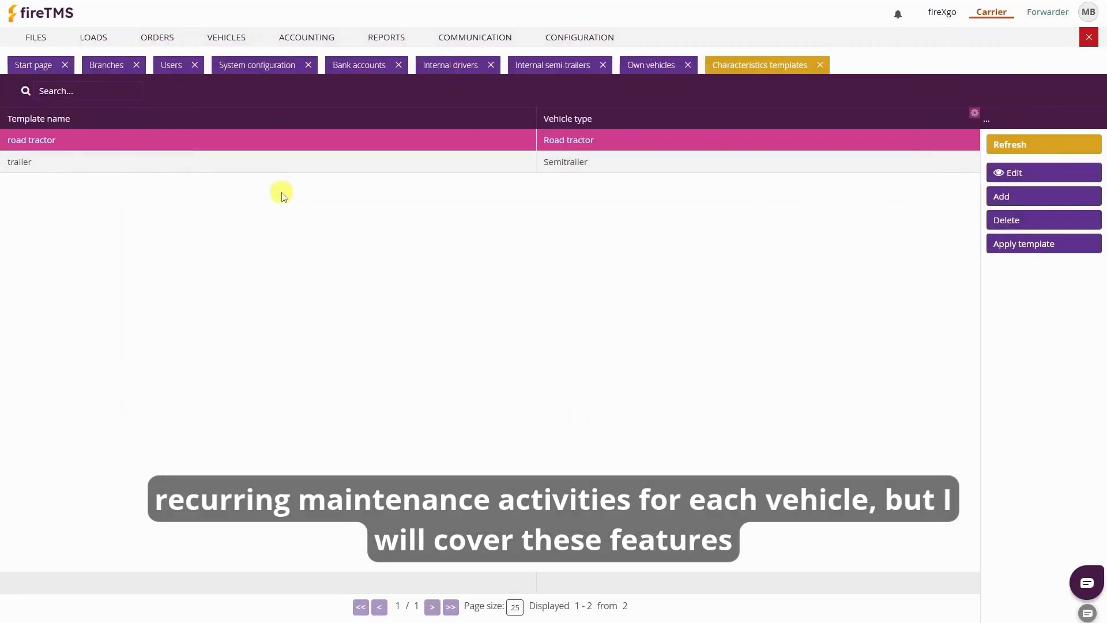
Apply the trailer template to semi-trailer SR1001 and confirm
left_click(291, 162)
left_click(1003, 246)
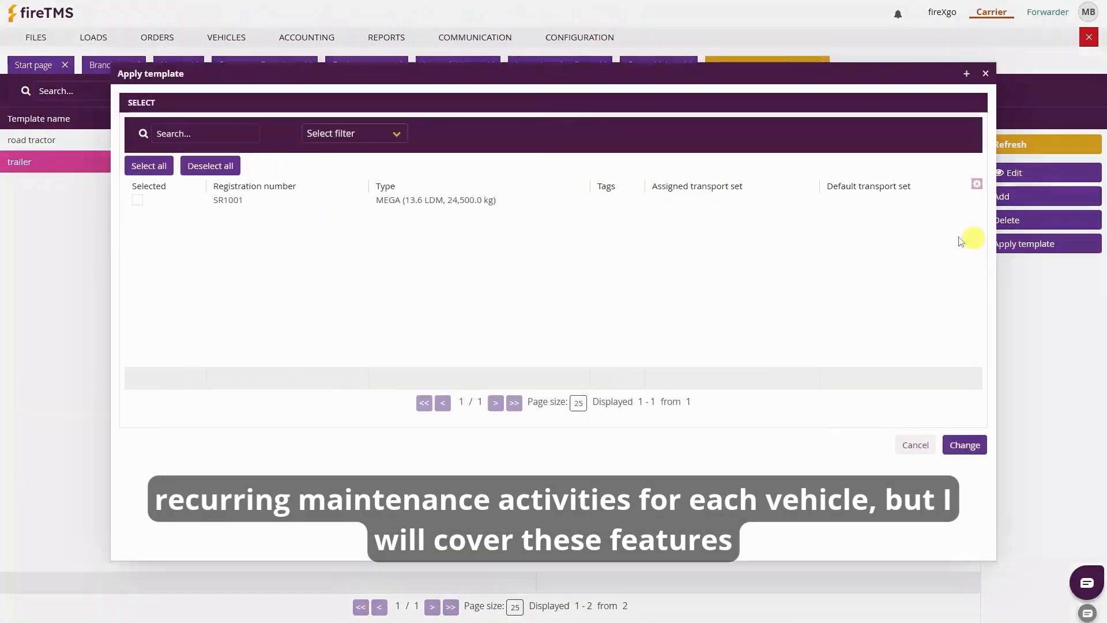
left_click(138, 199)
left_click(965, 444)
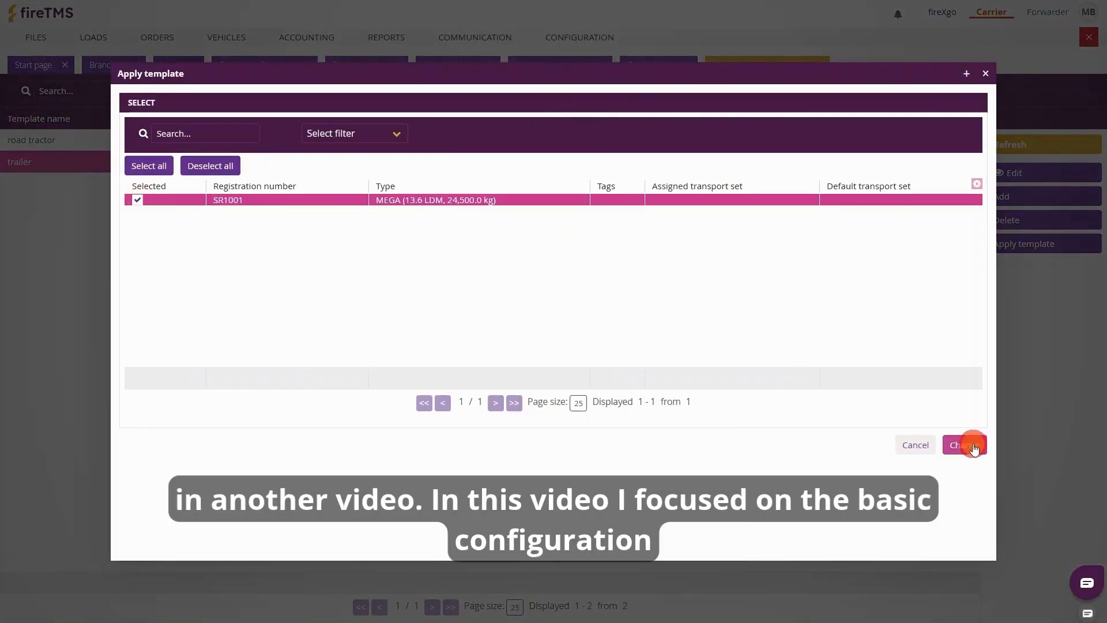
left_click(569, 349)
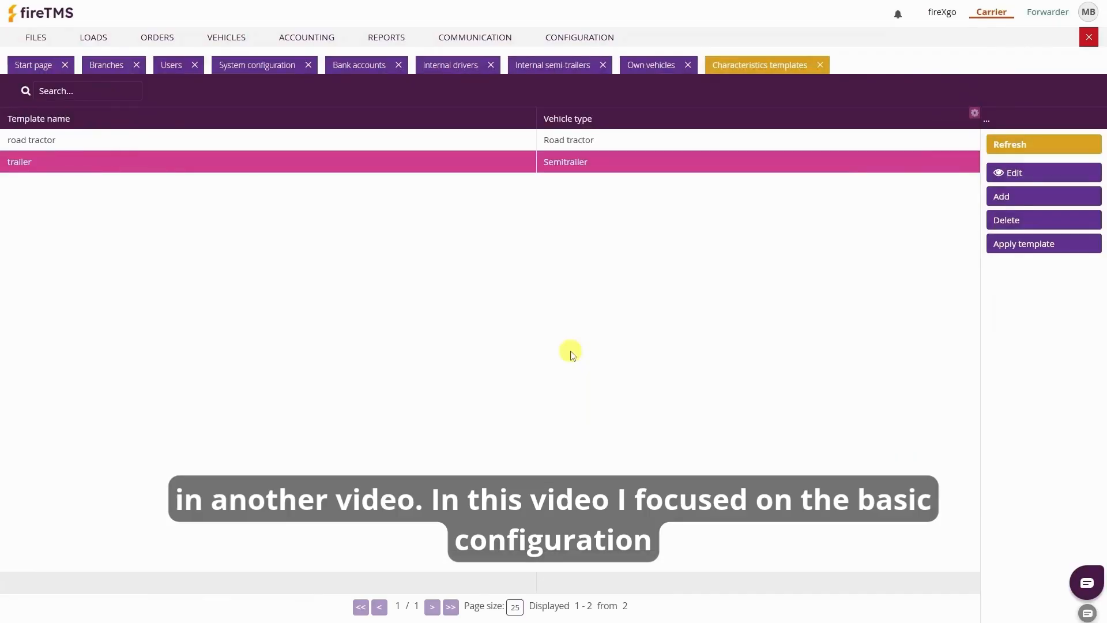